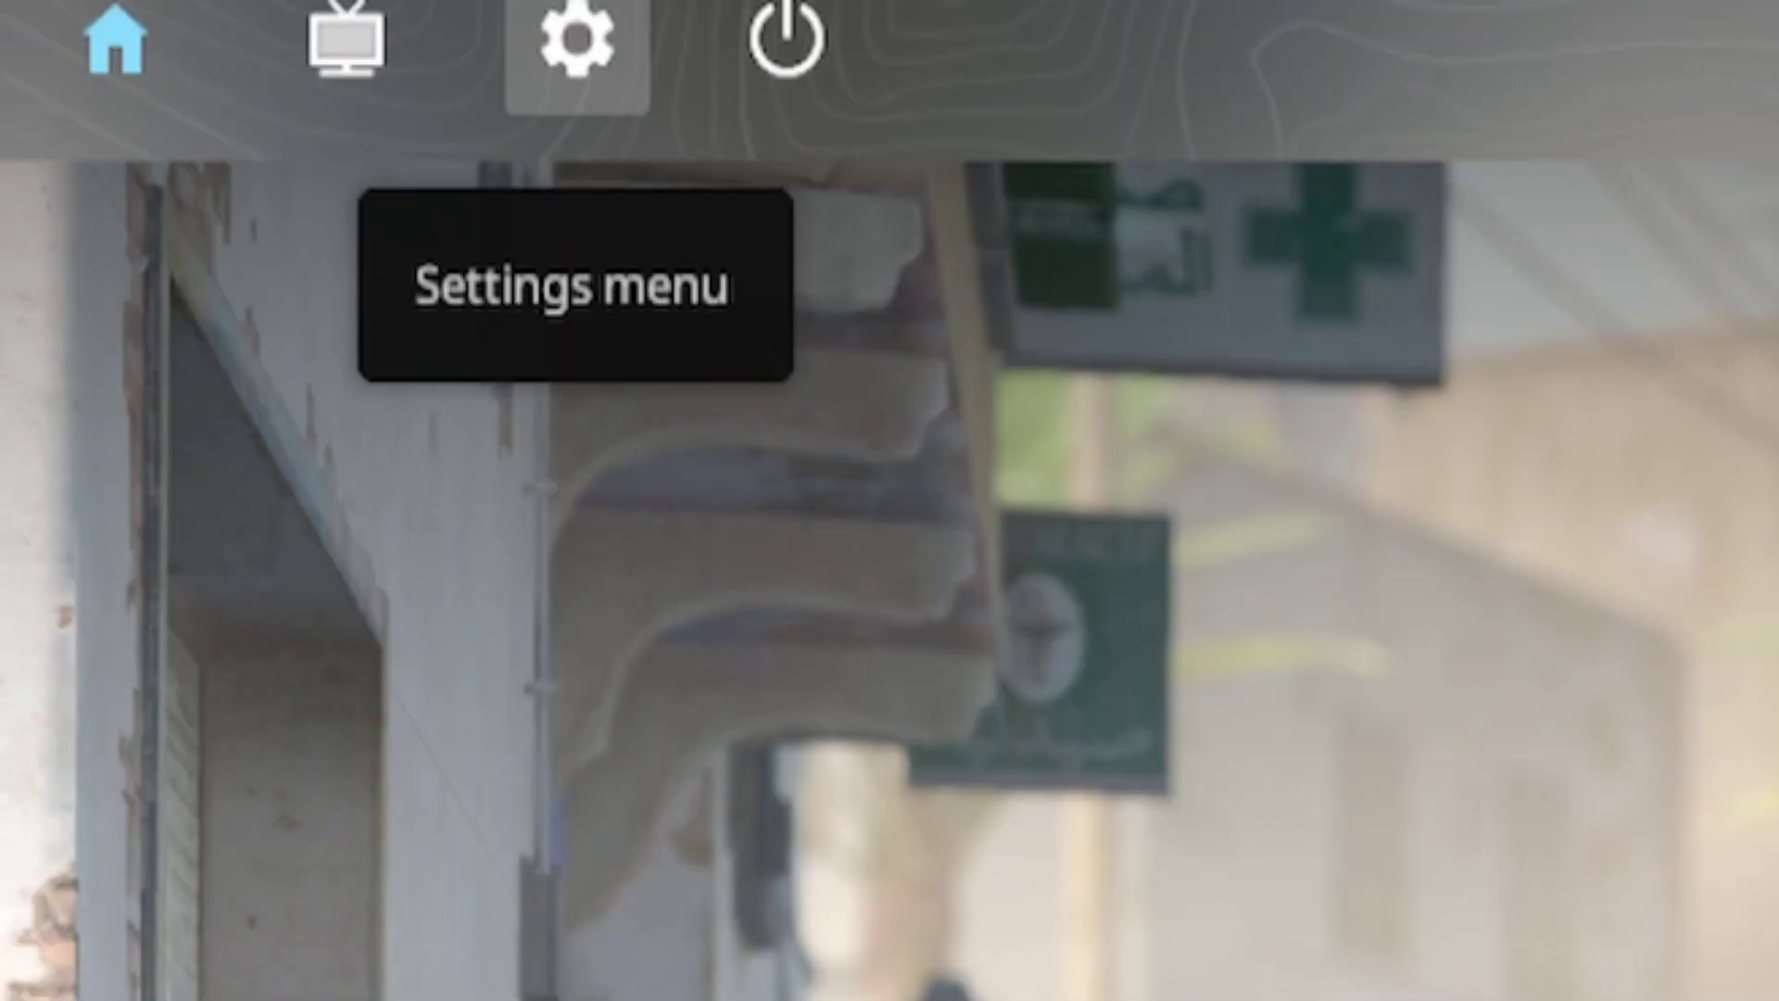
In GAME settings, set Install Counter-Strike Workshop Tools to Yes, then return home.
{"action": "left_click", "coordinate": [148, 13]}
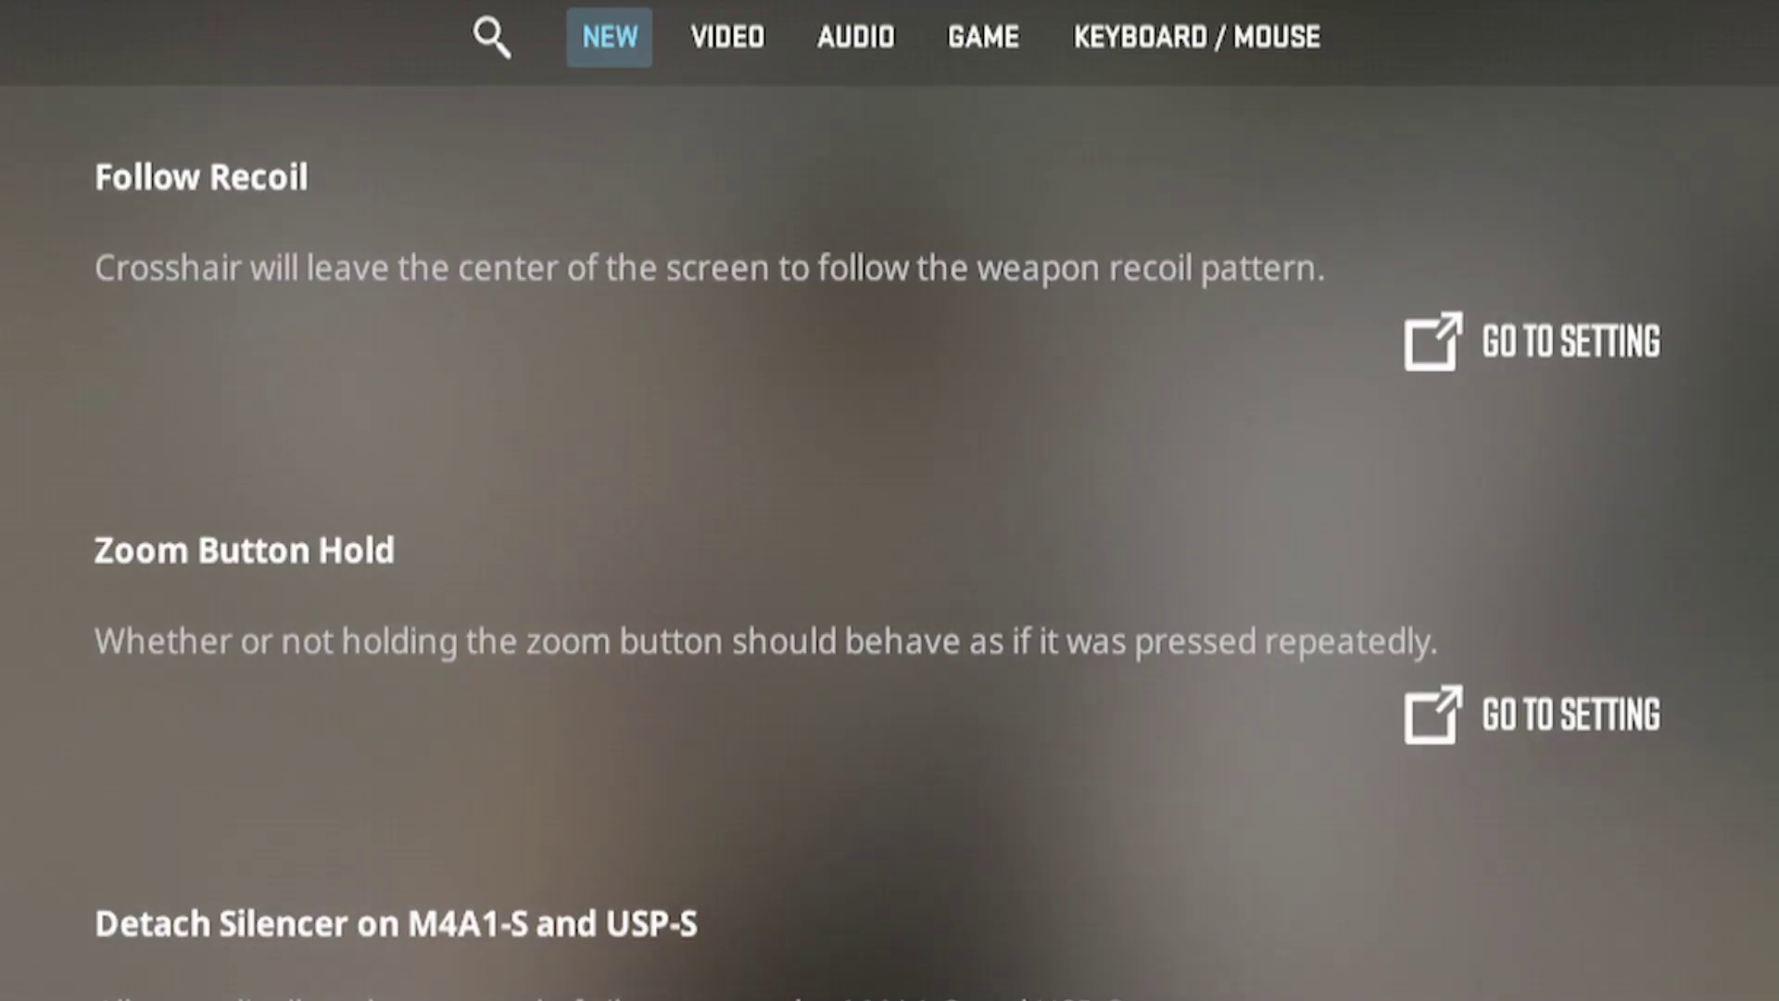
{"action": "left_click", "coordinate": [983, 37]}
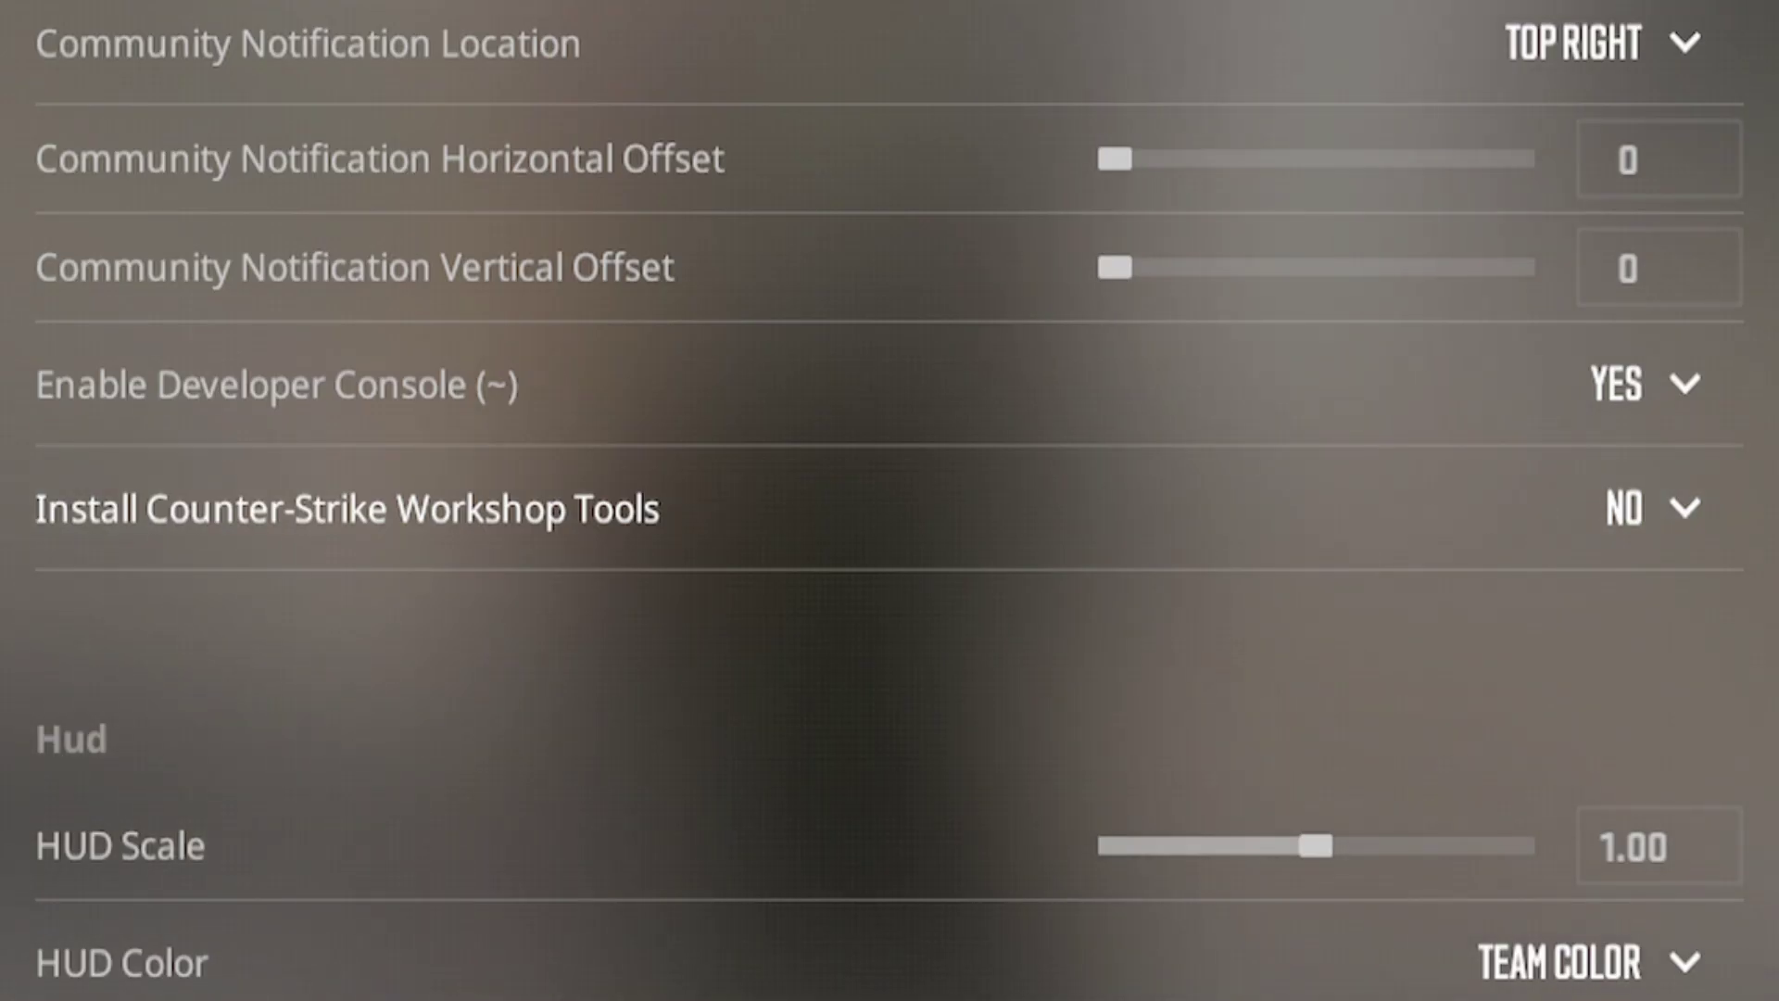
{"action": "left_click", "coordinate": [1654, 508]}
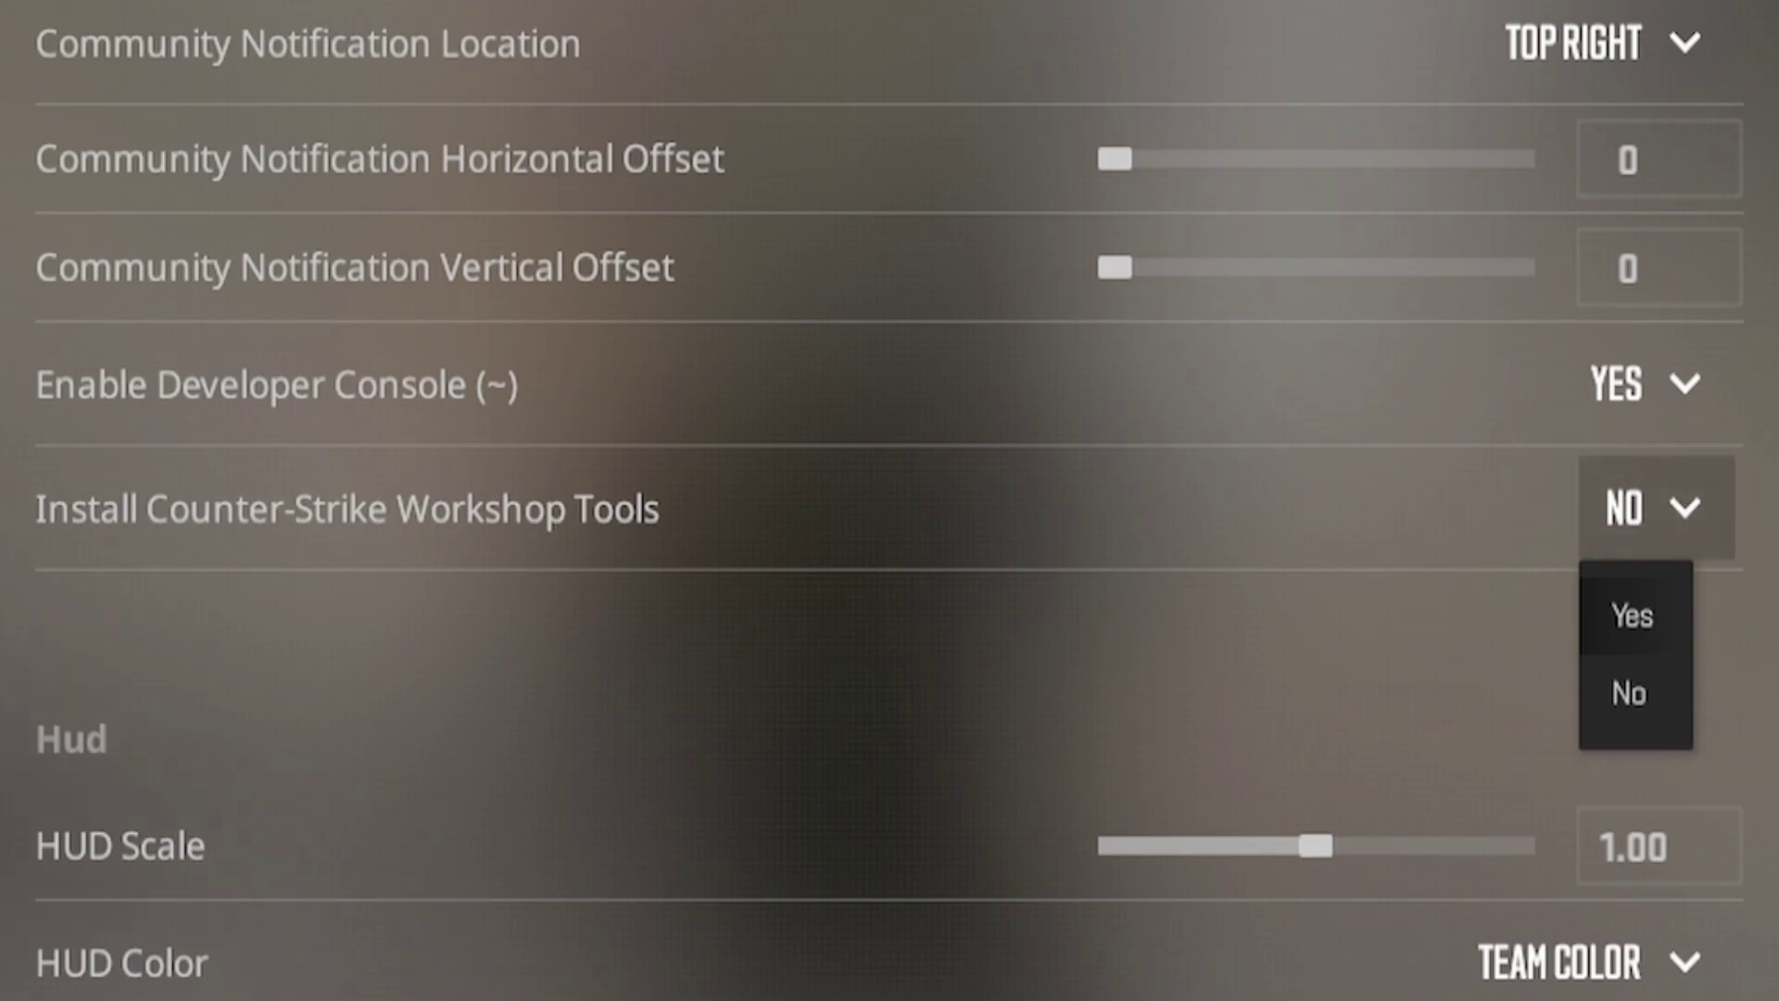
{"action": "left_click", "coordinate": [1633, 615]}
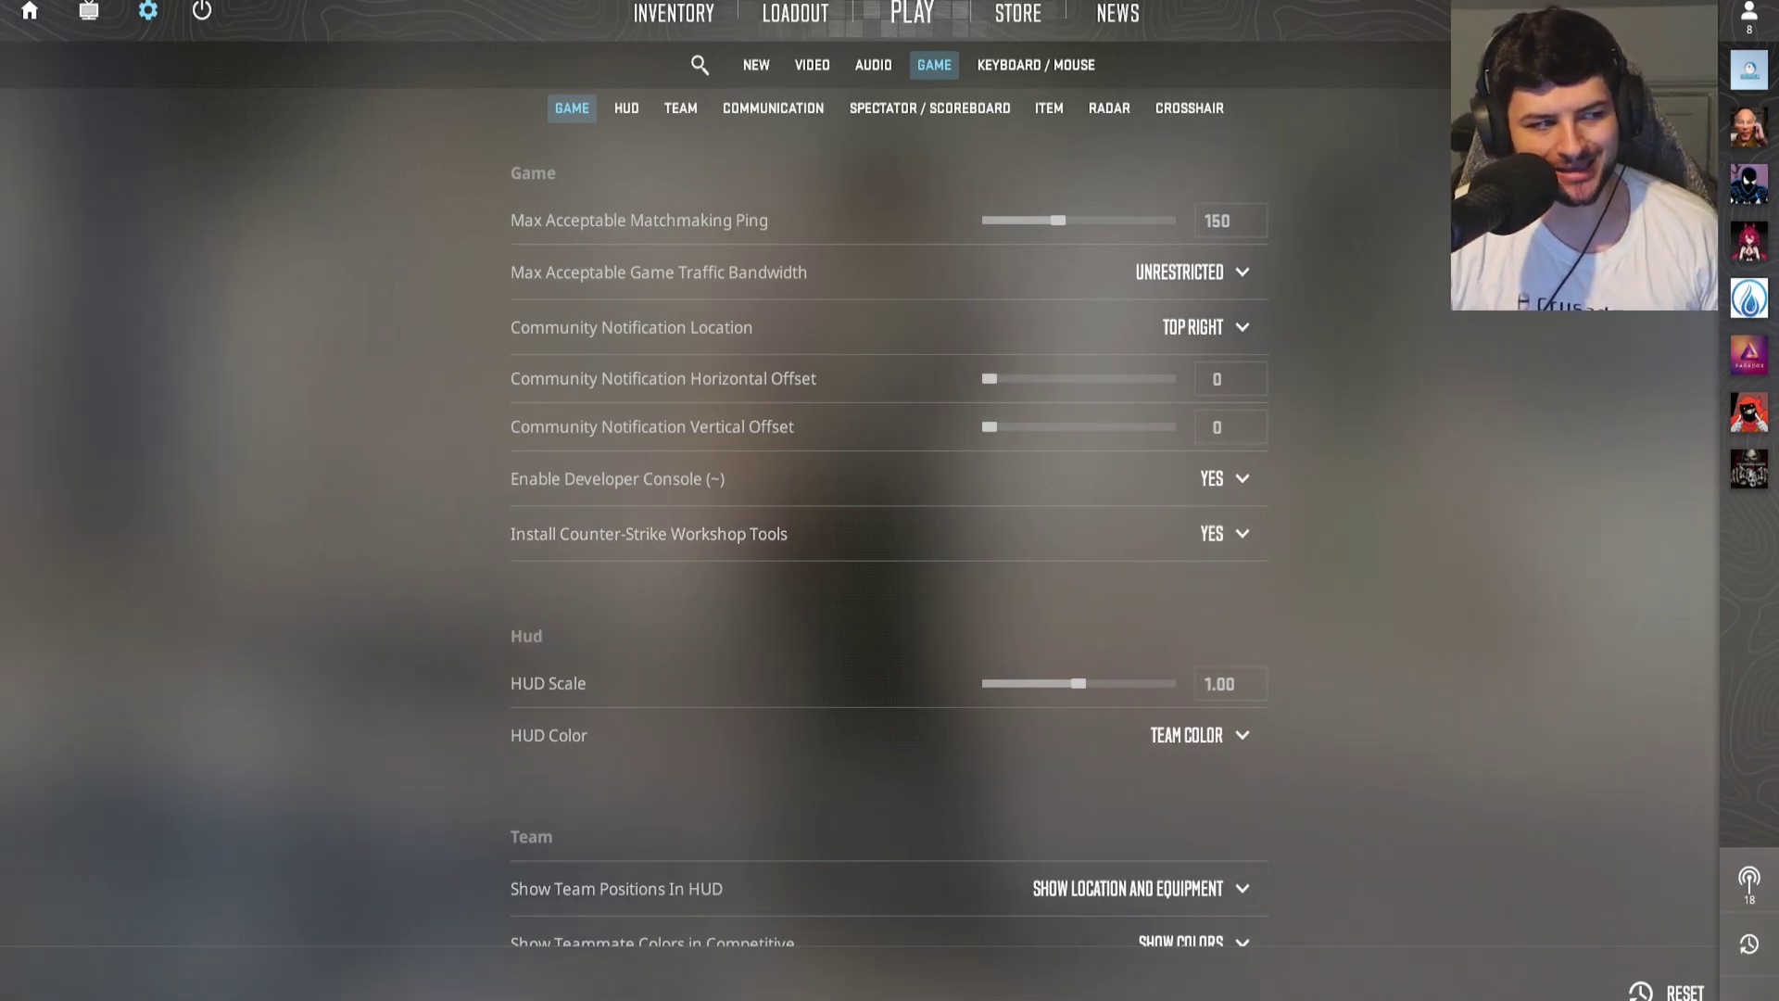
{"action": "left_click", "coordinate": [30, 11]}
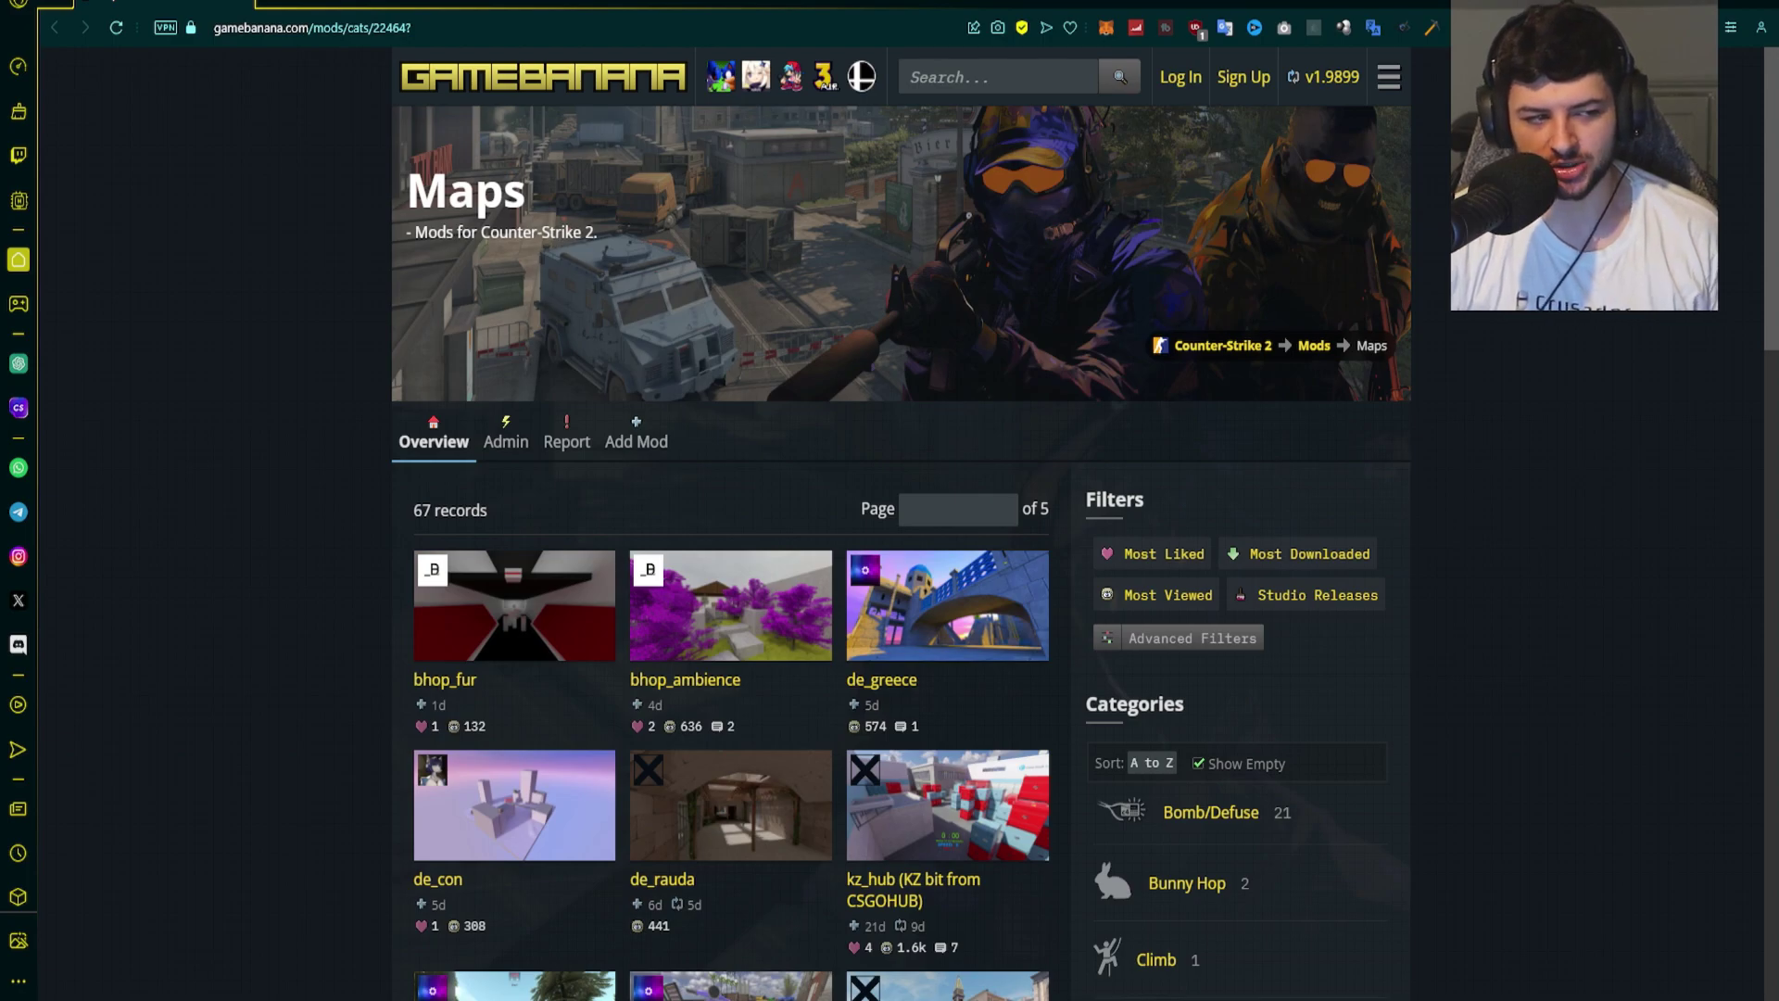
Scroll through GameBanana's Counter-Strike 2 map grid.
{"action": "scroll", "coordinate": [901, 557], "scroll_direction": "down", "scroll_amount": 3}
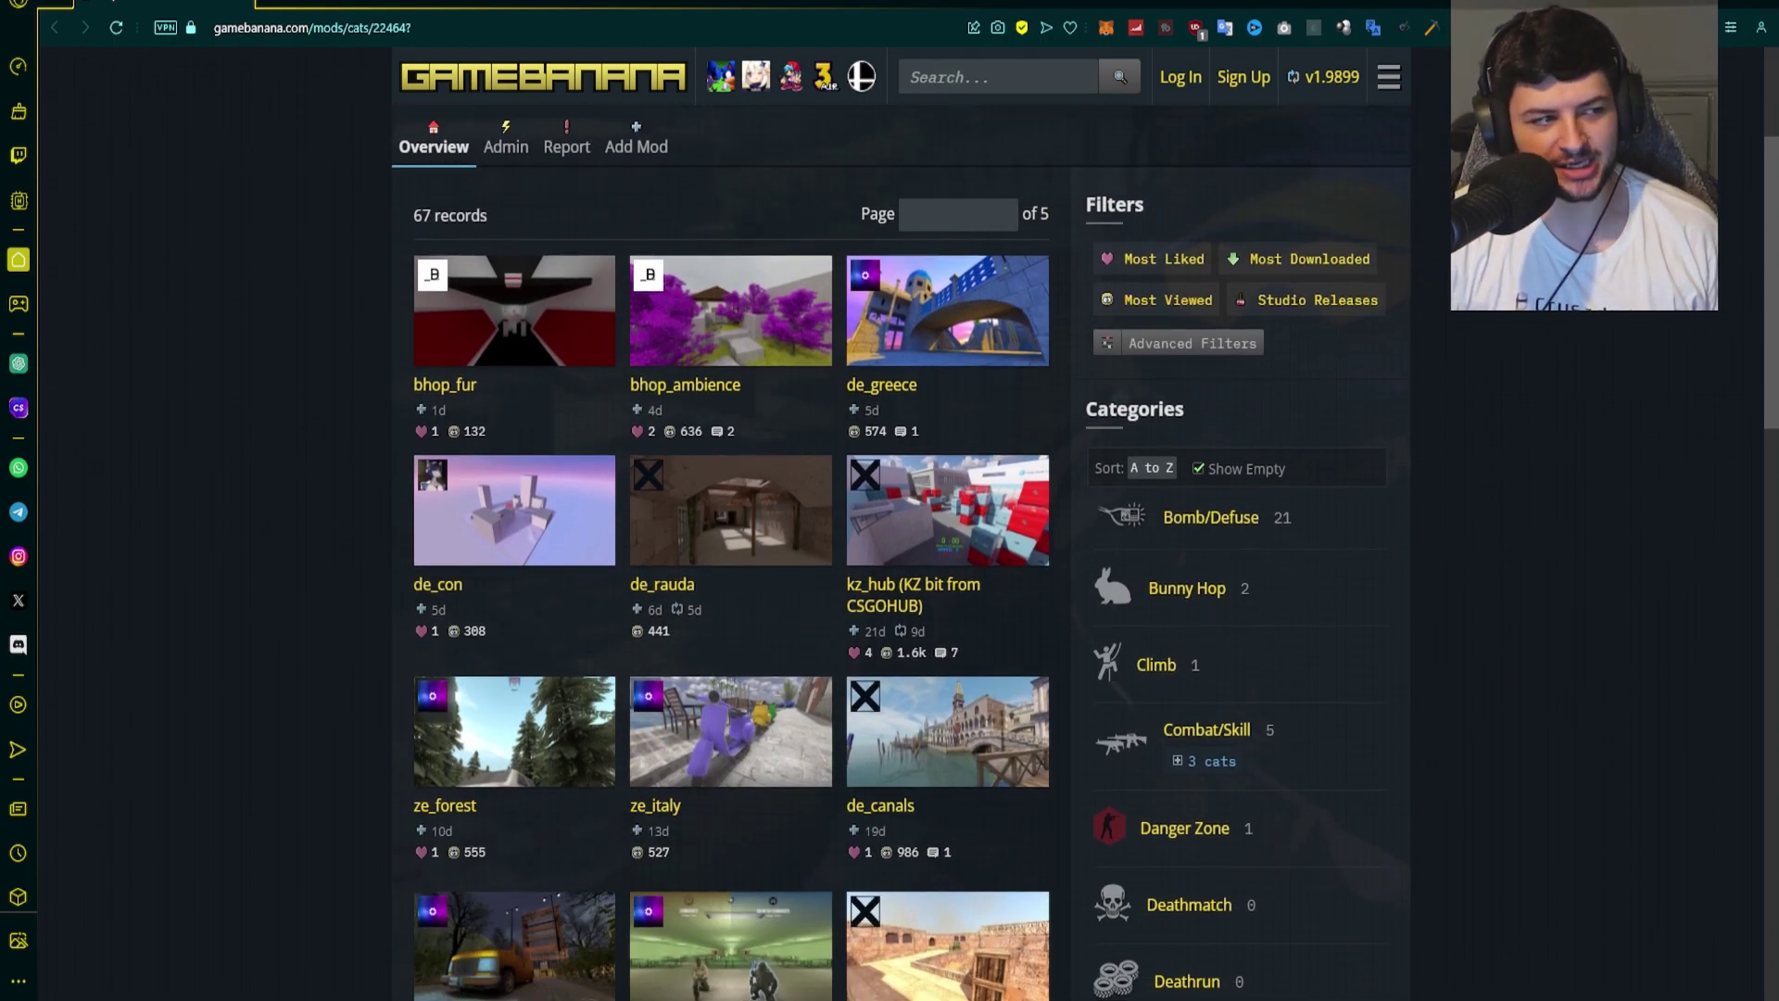
{"action": "scroll", "coordinate": [901, 556], "scroll_direction": "up", "scroll_amount": 3}
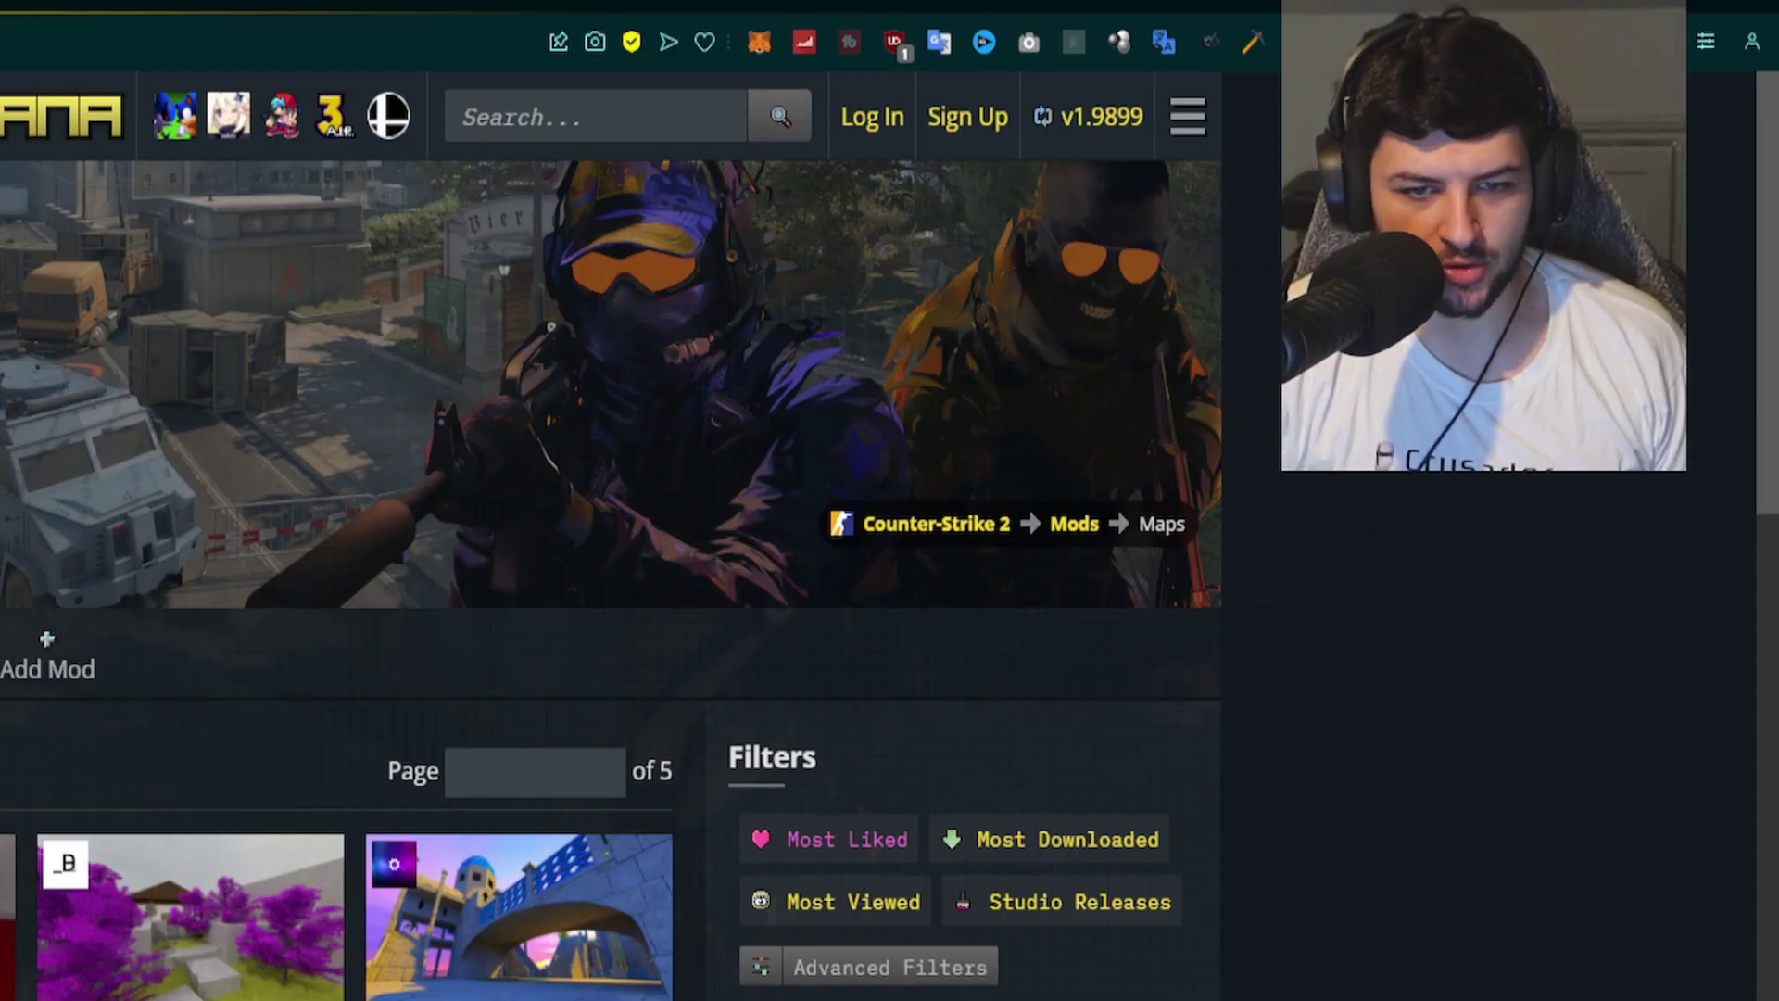
Sort the Counter-Strike 2 maps by Most Liked and scroll the results.
{"action": "left_click", "coordinate": [1154, 554]}
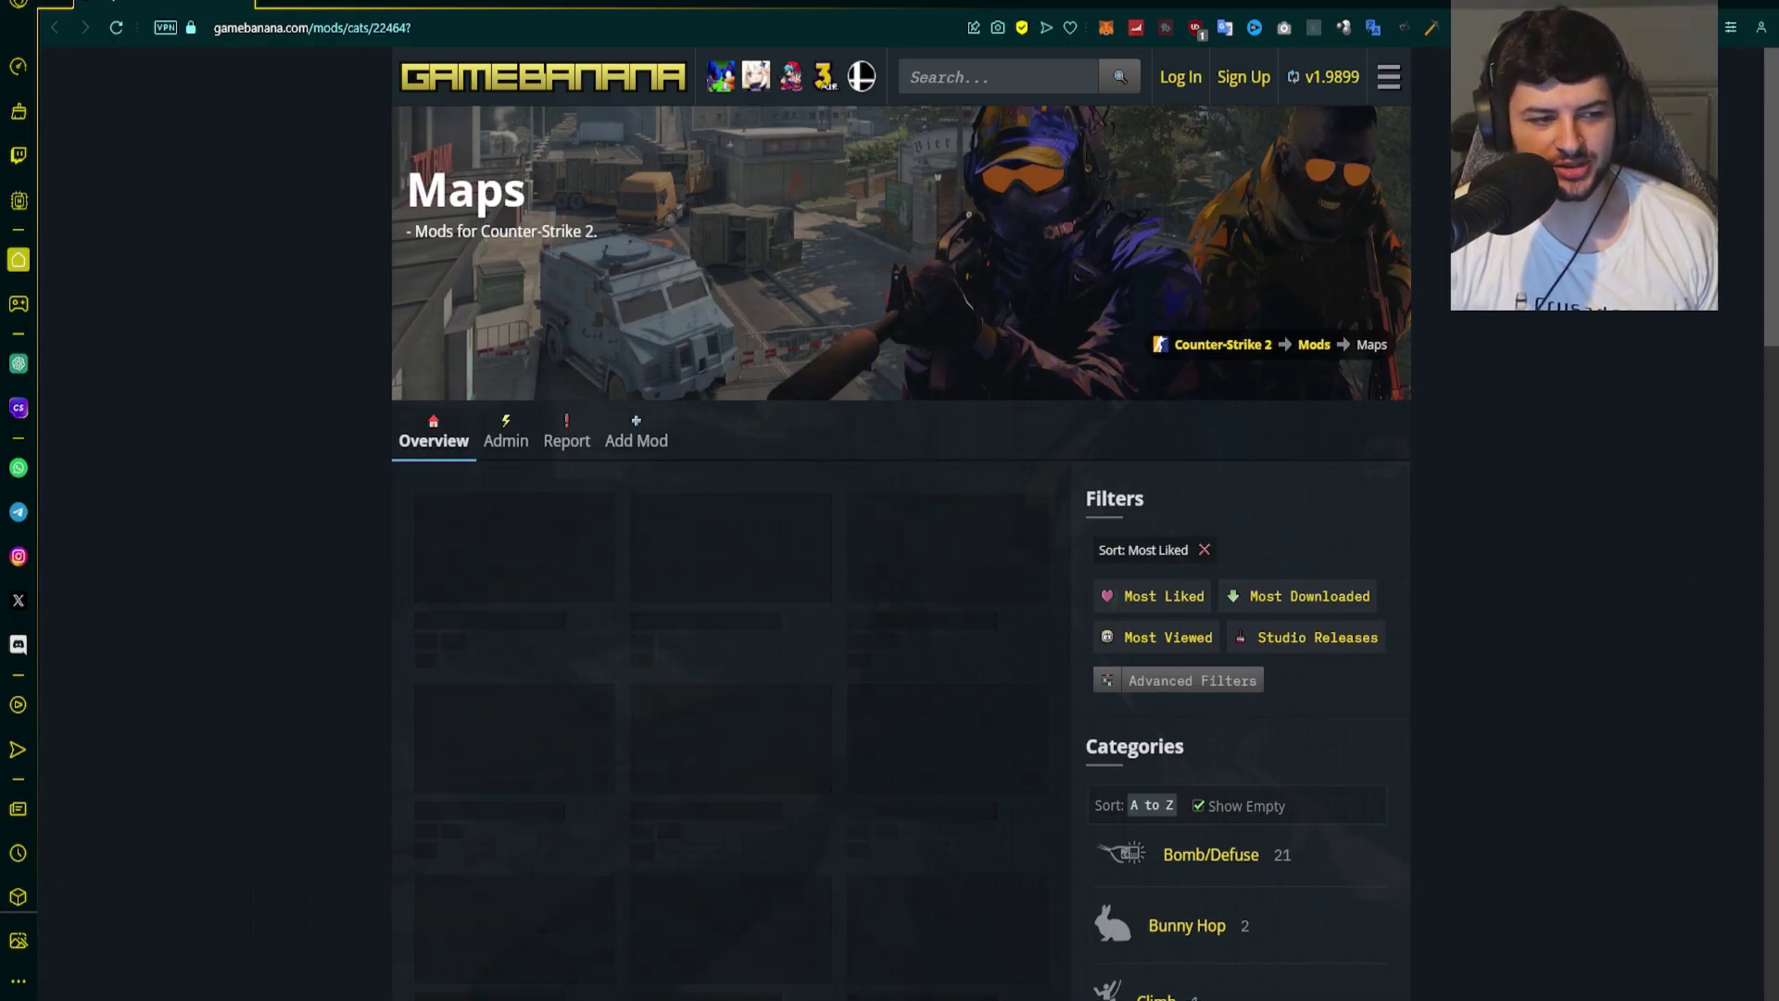
{"action": "scroll", "coordinate": [732, 556], "scroll_direction": "down", "scroll_amount": 1}
{"action": "scroll", "coordinate": [723, 556], "scroll_direction": "down", "scroll_amount": 1}
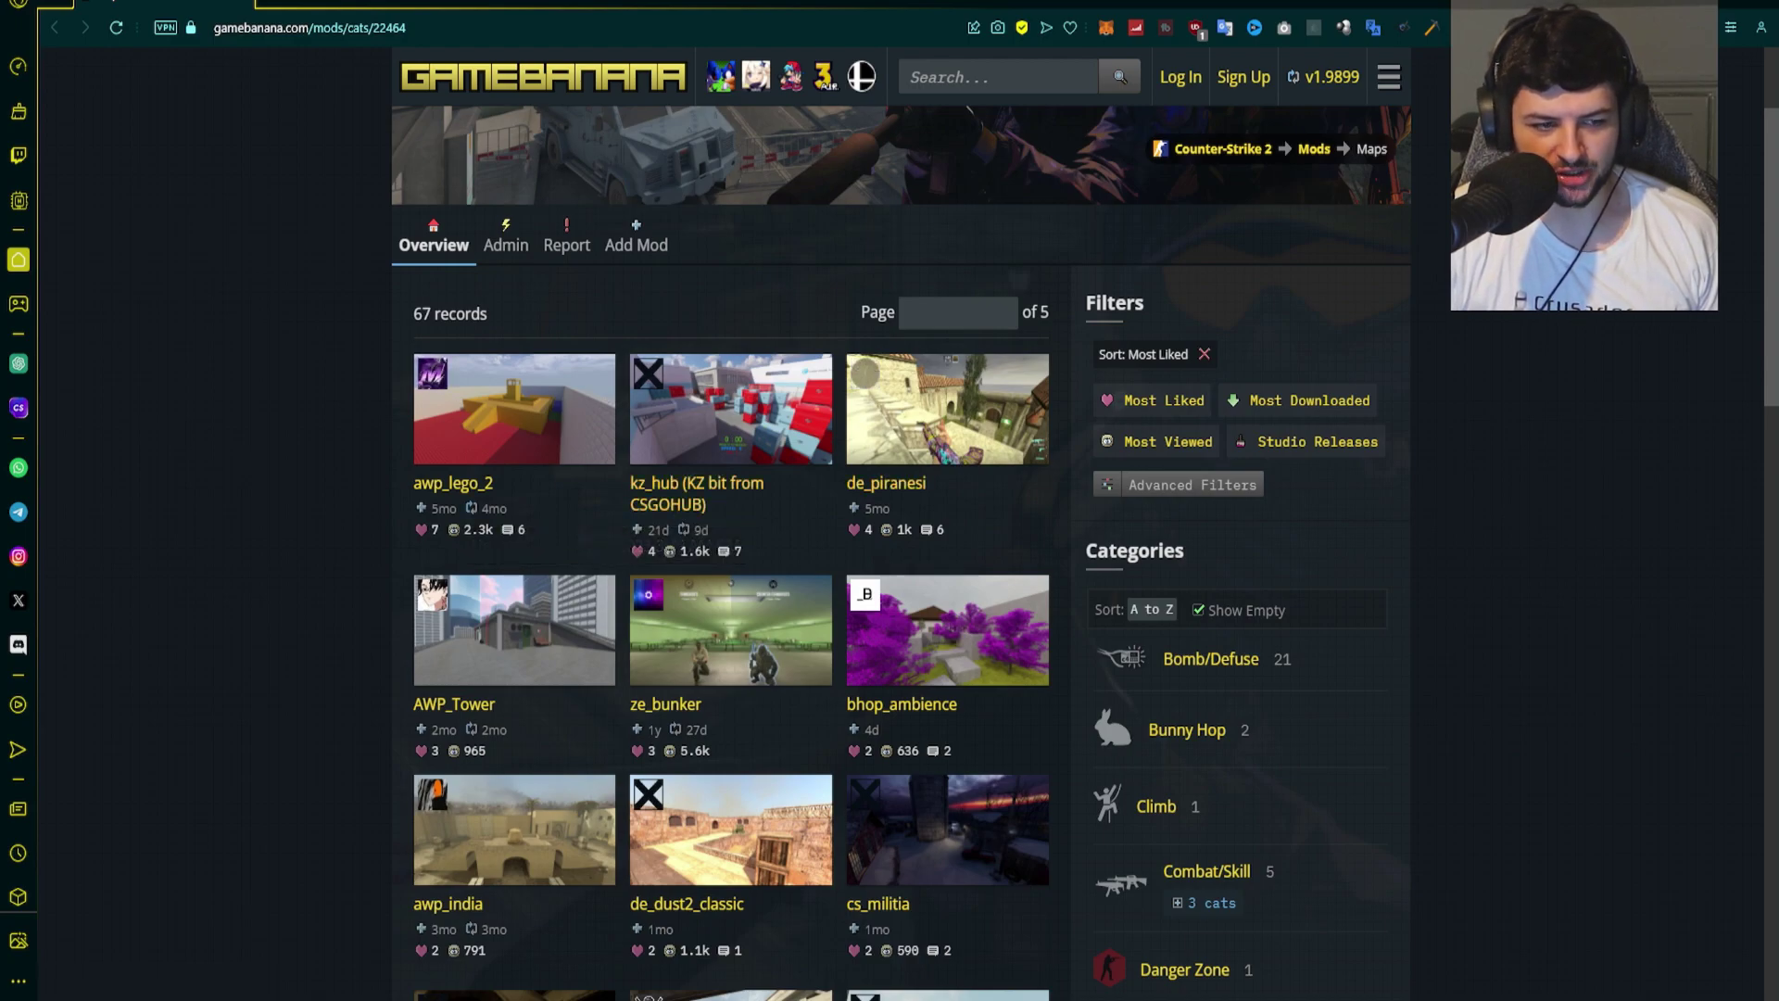
Re-sort the maps by Most Downloaded and scroll to find awp_lego_2.
{"action": "left_click", "coordinate": [1300, 400]}
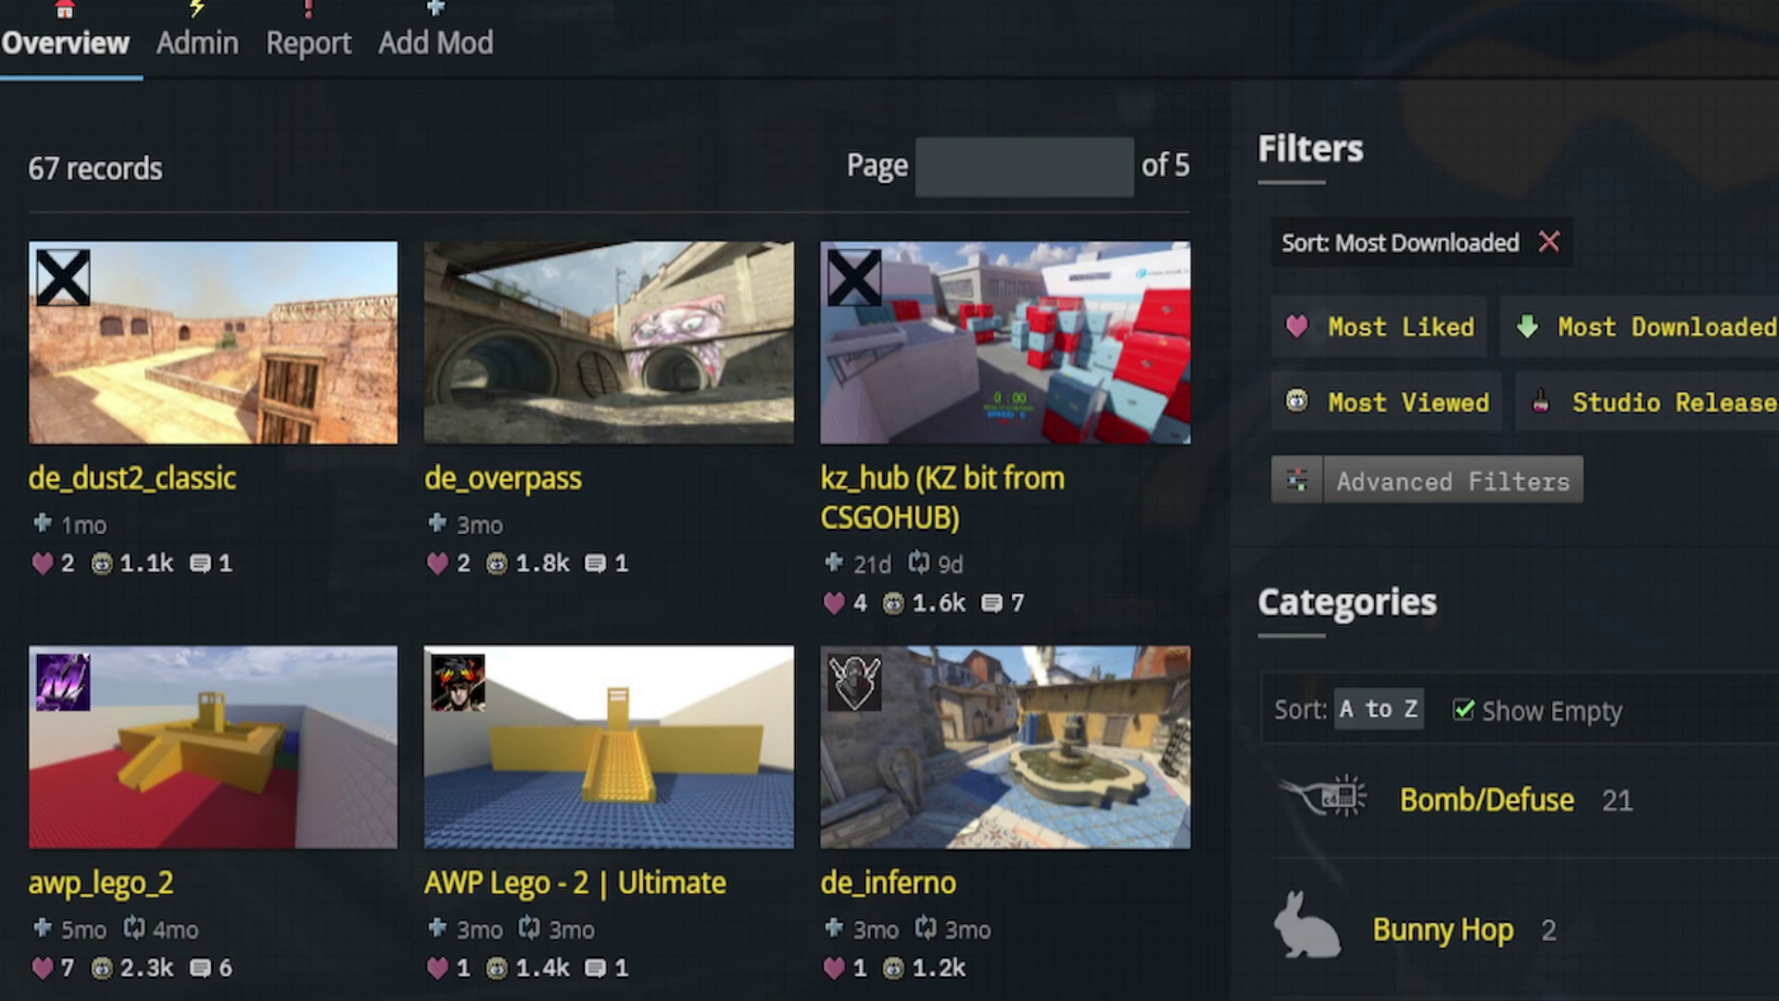
{"action": "scroll", "coordinate": [890, 501], "scroll_direction": "down", "scroll_amount": 2}
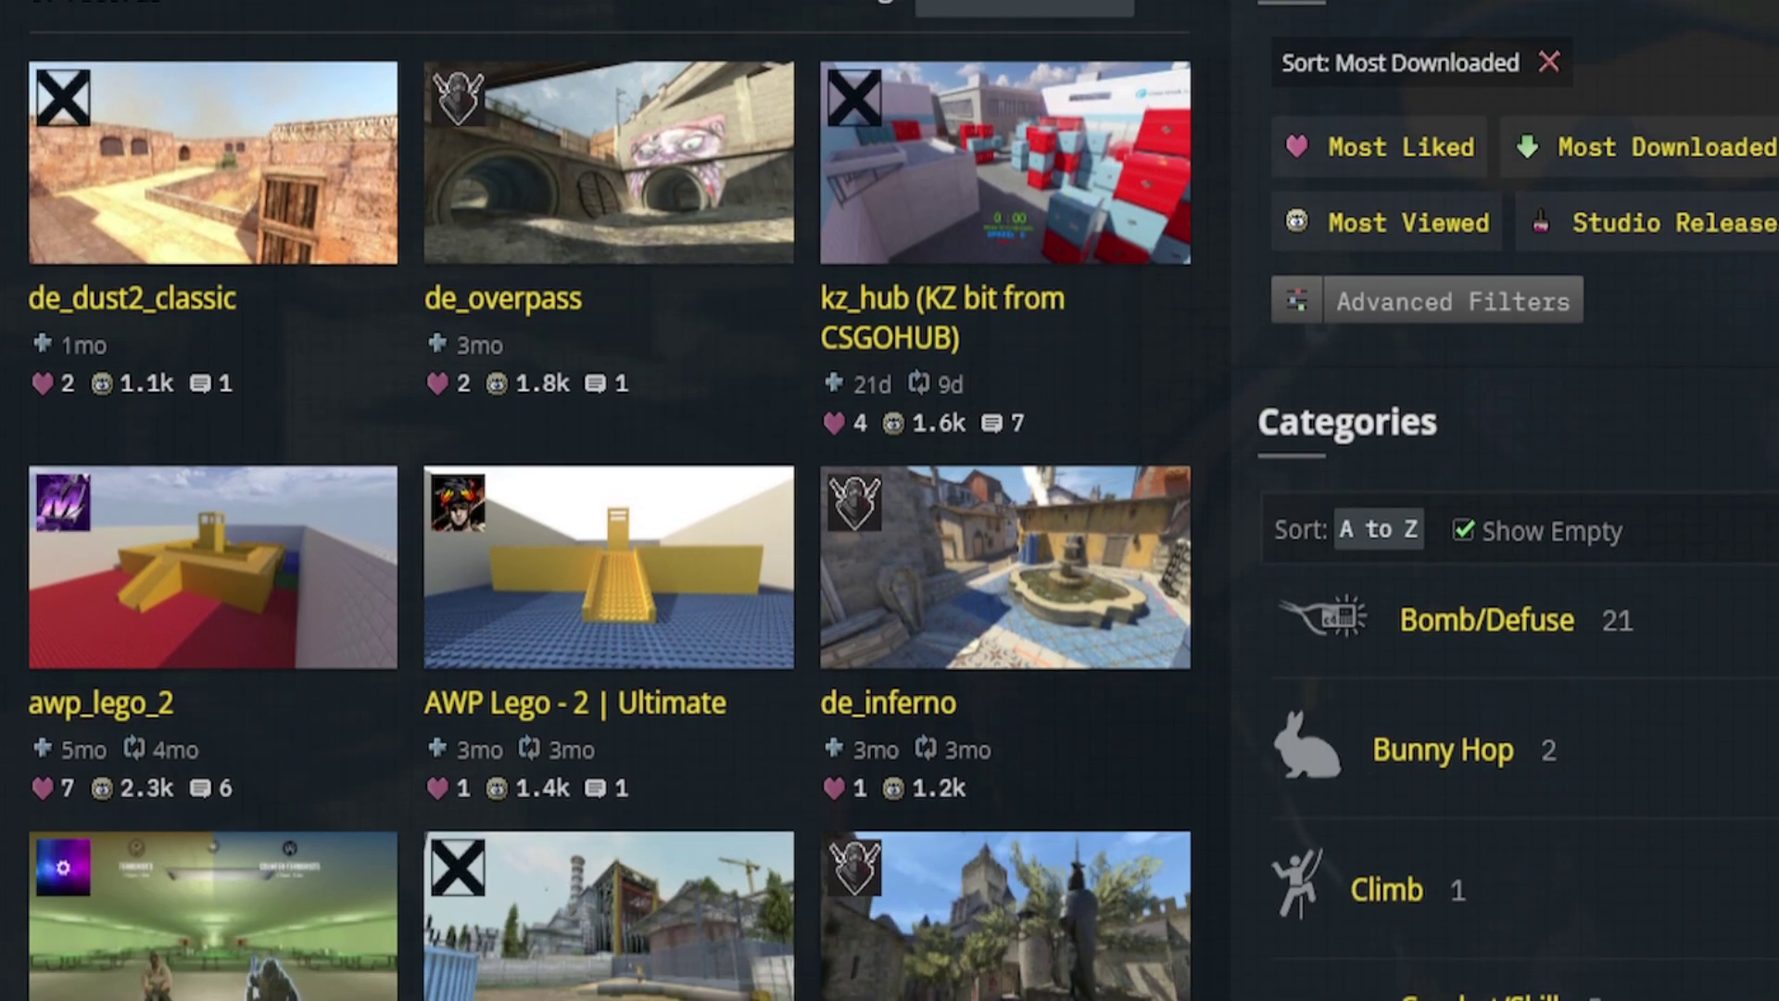
{"action": "scroll", "coordinate": [889, 501], "scroll_direction": "down", "scroll_amount": 2}
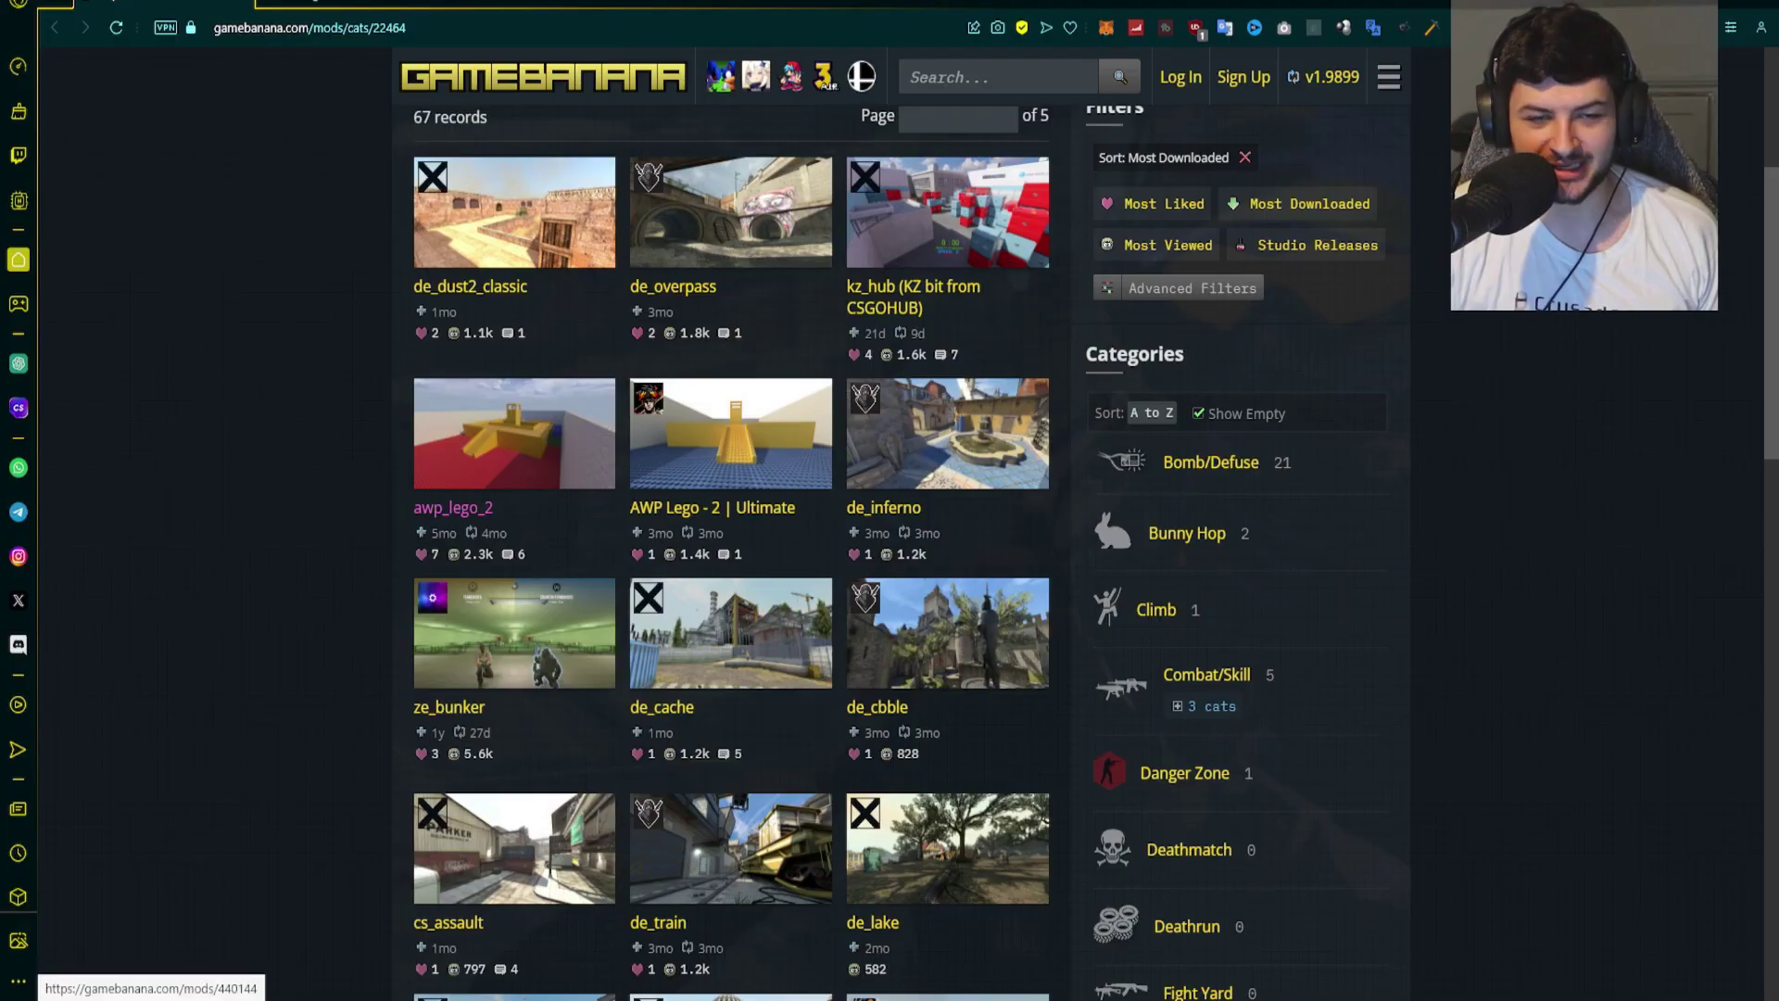
{"action": "mouse_move", "coordinate": [478, 535]}
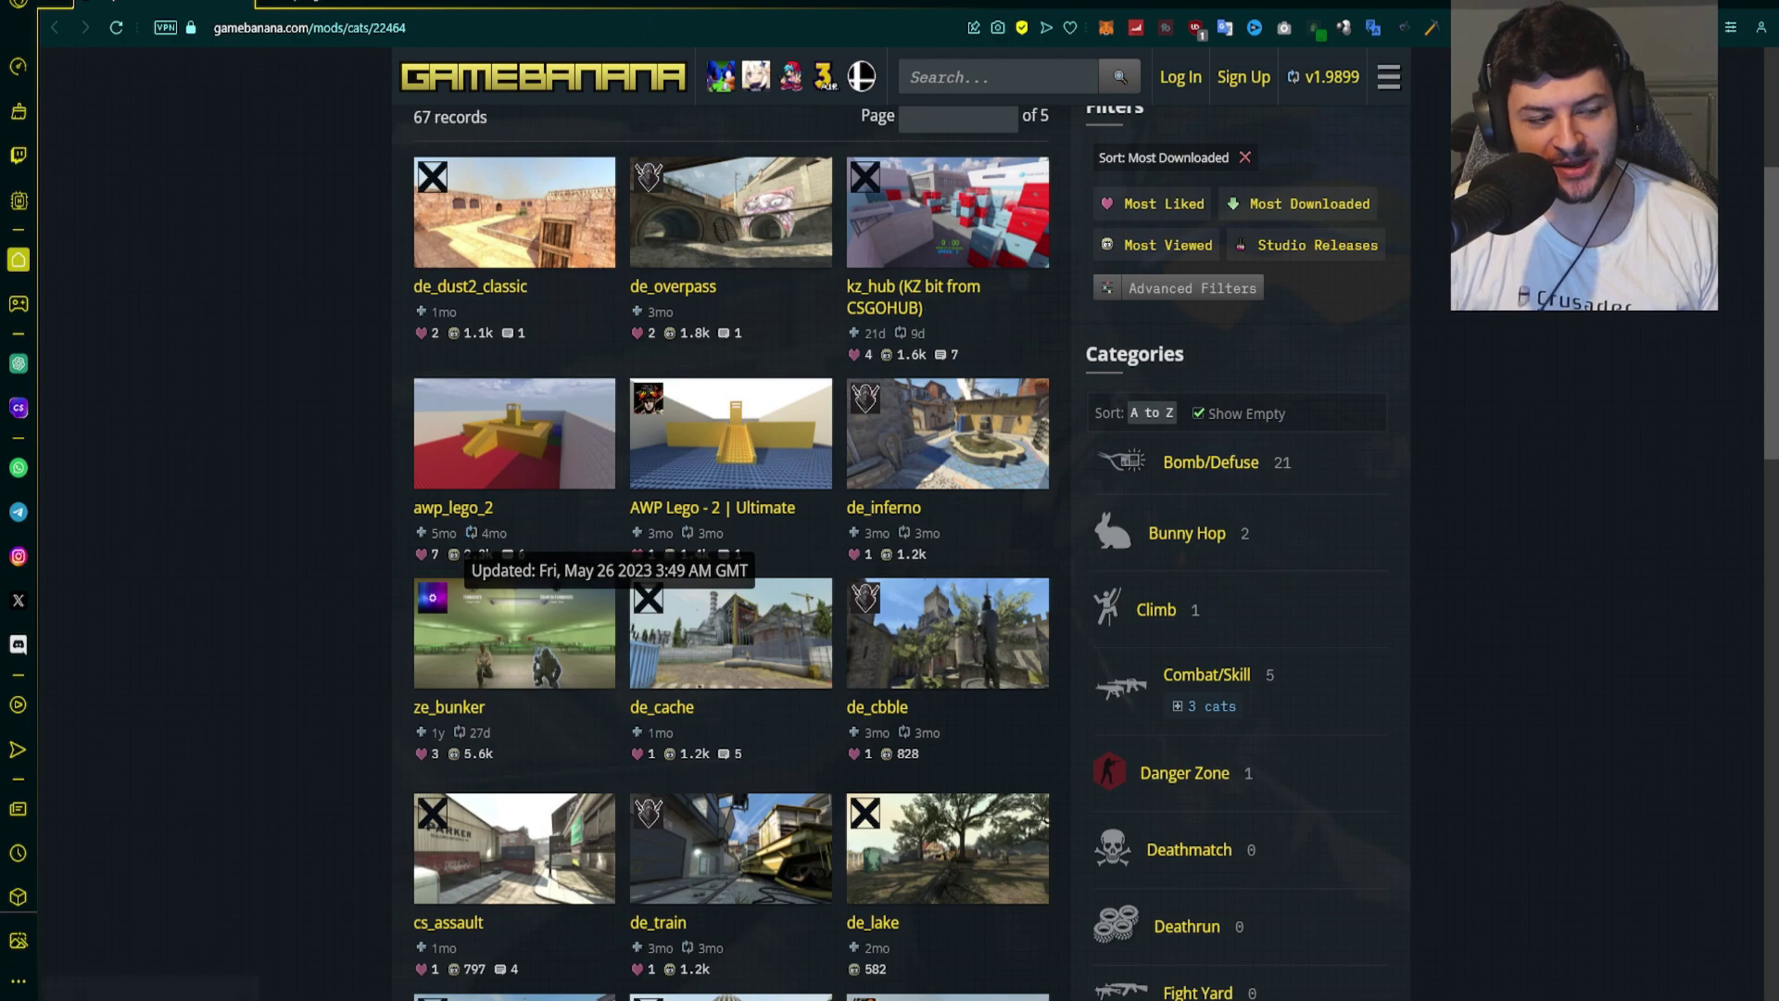
{"action": "scroll", "coordinate": [477, 534], "scroll_direction": "down", "scroll_amount": 4}
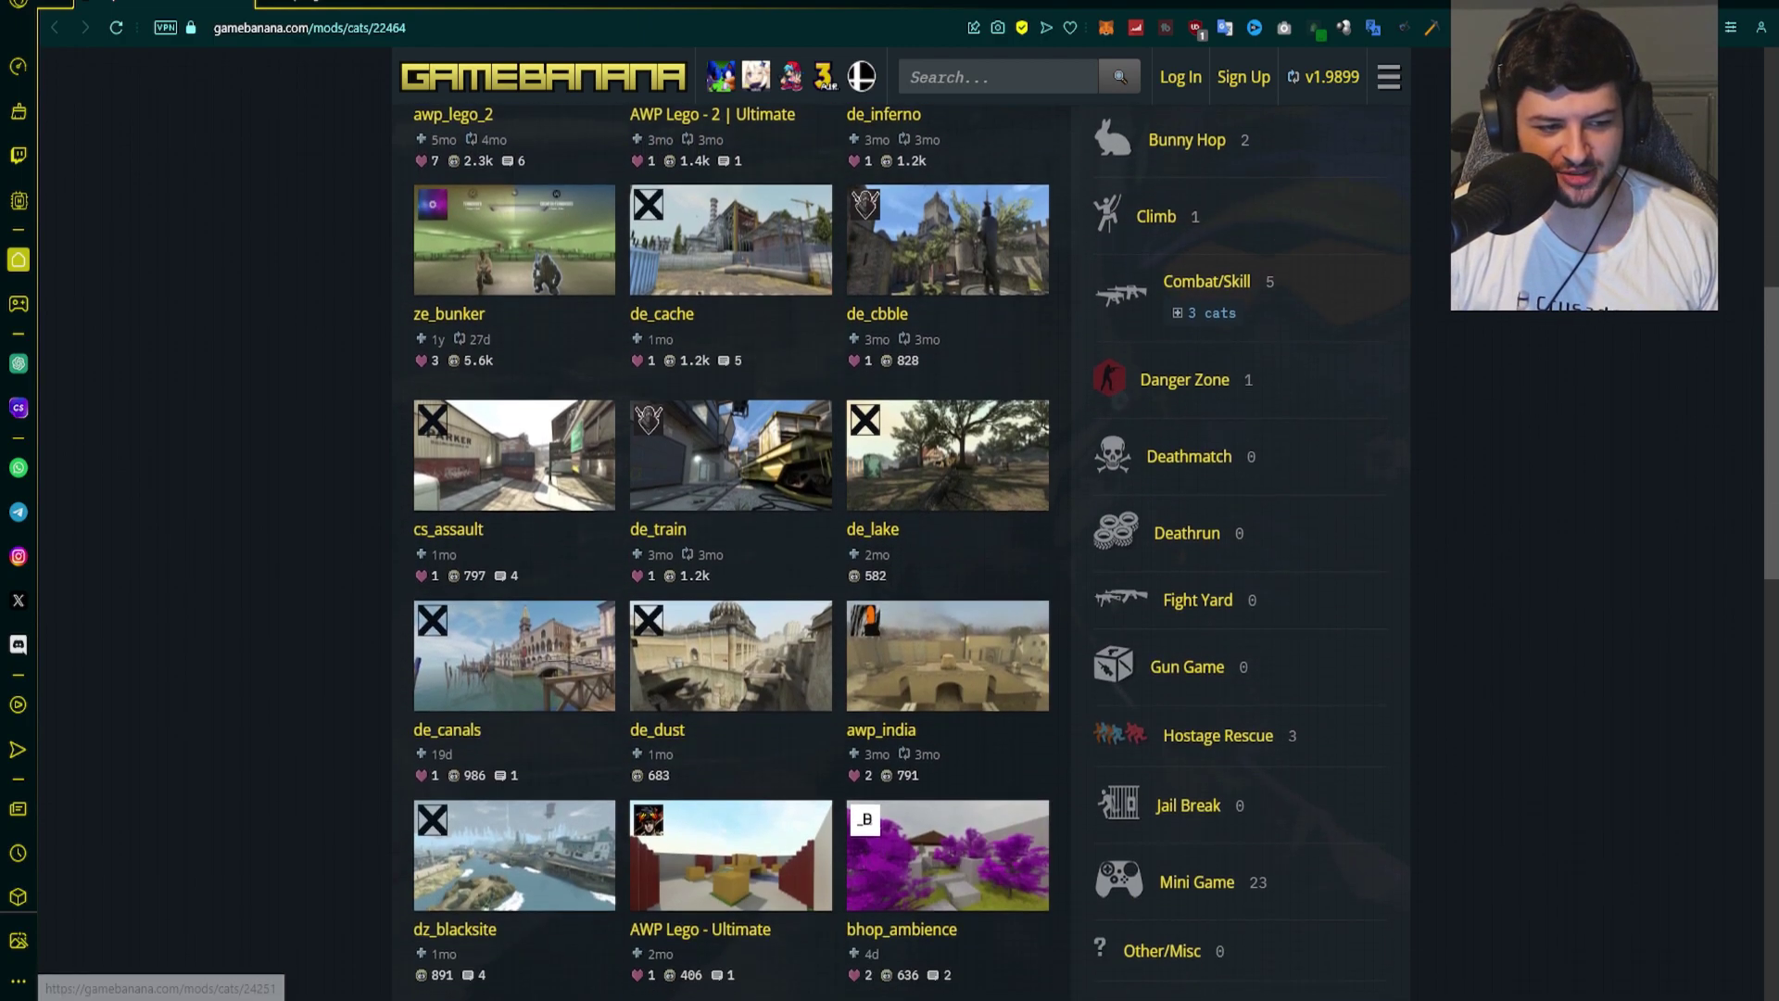
{"action": "scroll", "coordinate": [730, 553], "scroll_direction": "up", "scroll_amount": 3}
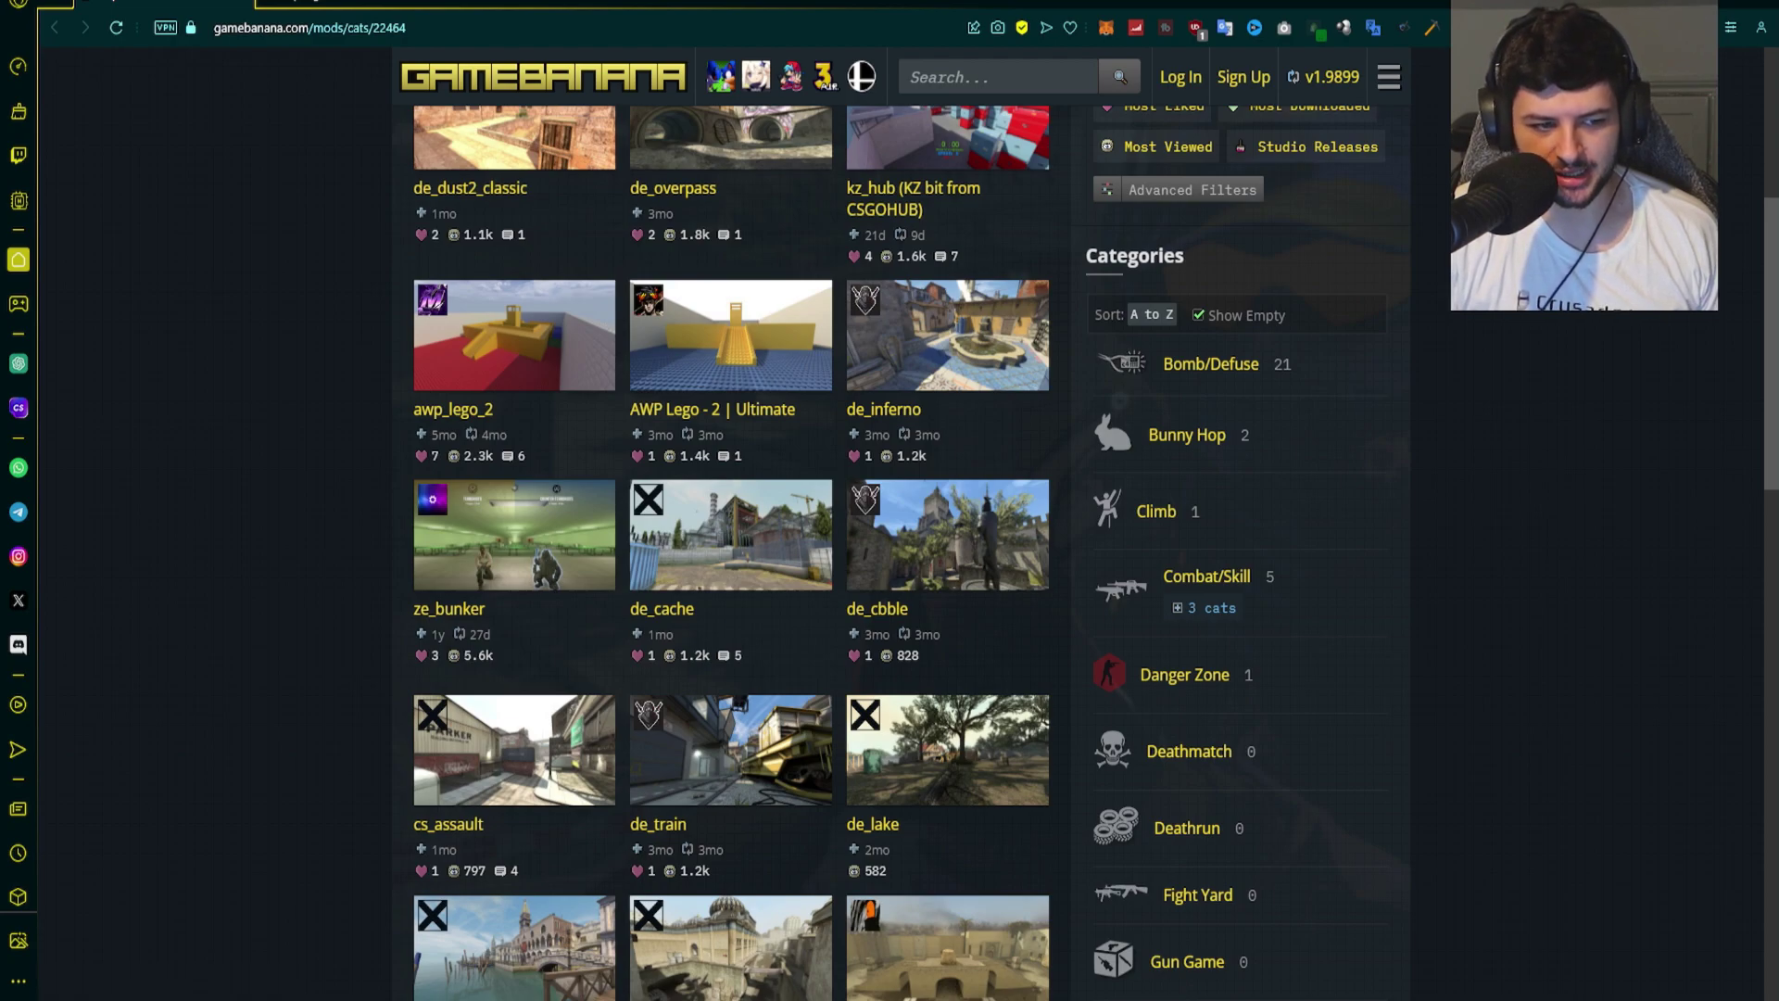
{"action": "scroll", "coordinate": [730, 553], "scroll_direction": "down", "scroll_amount": 1}
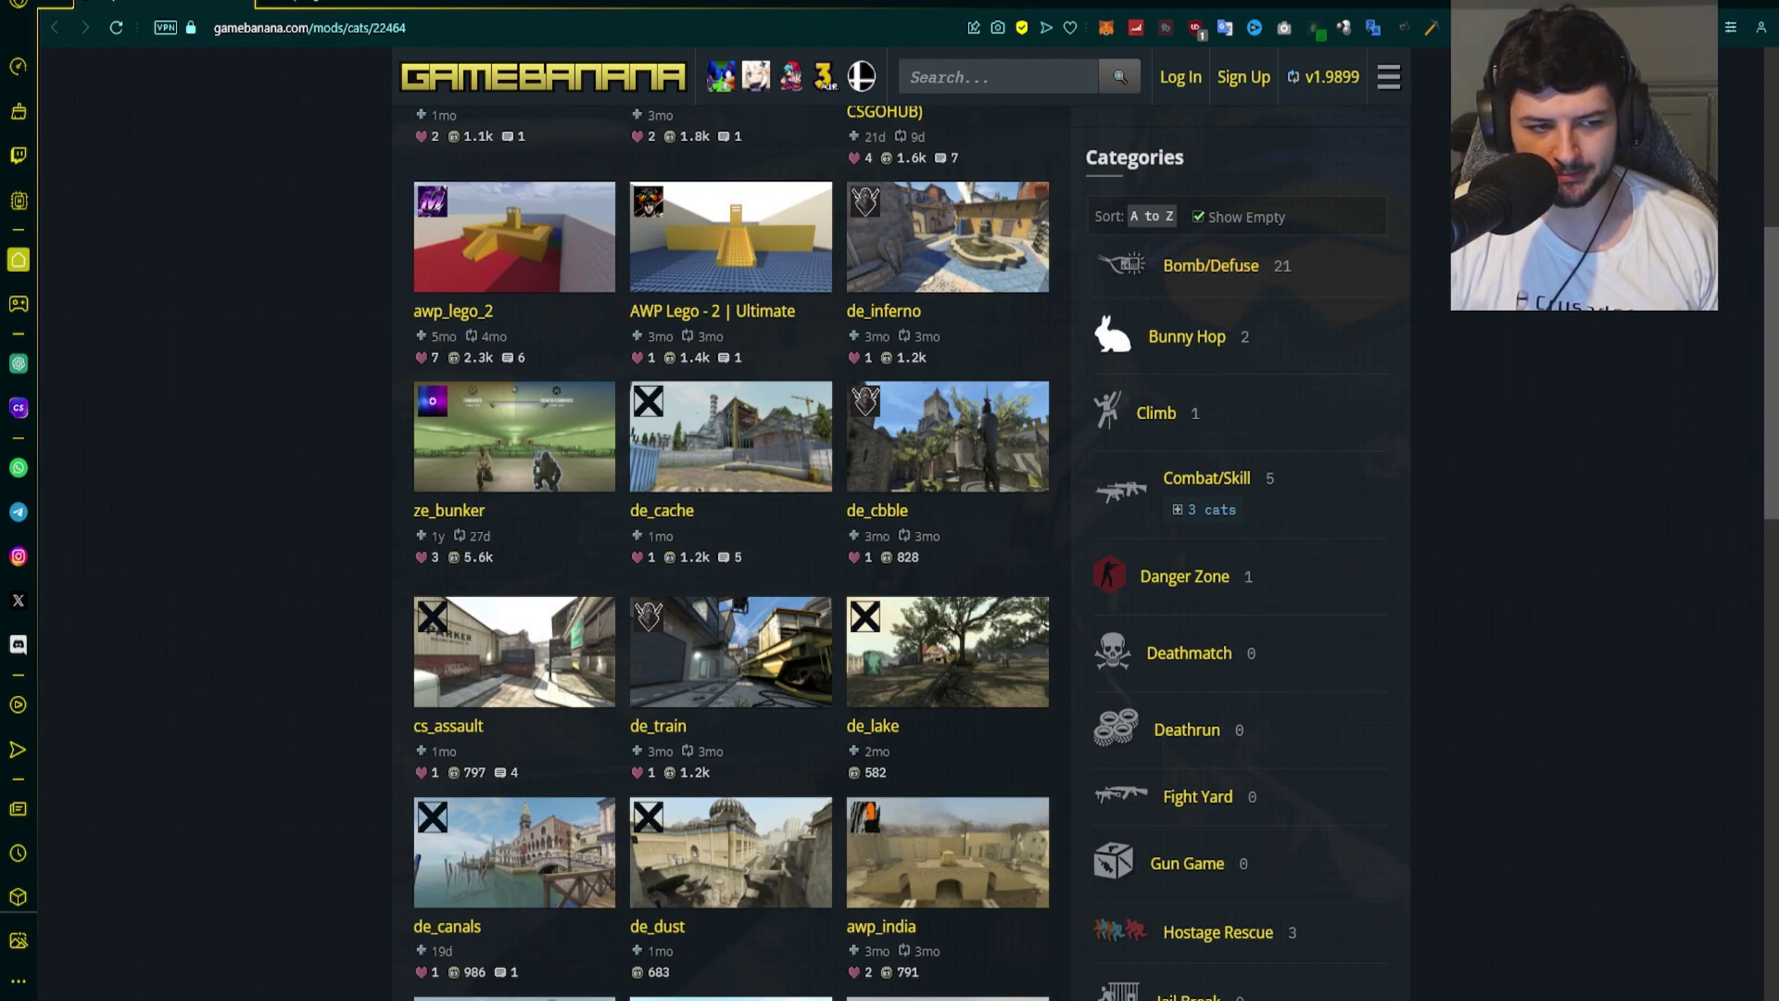
{"action": "scroll", "coordinate": [1158, 315], "scroll_direction": "down", "scroll_amount": 2}
{"action": "scroll", "coordinate": [1158, 315], "scroll_direction": "down", "scroll_amount": 2}
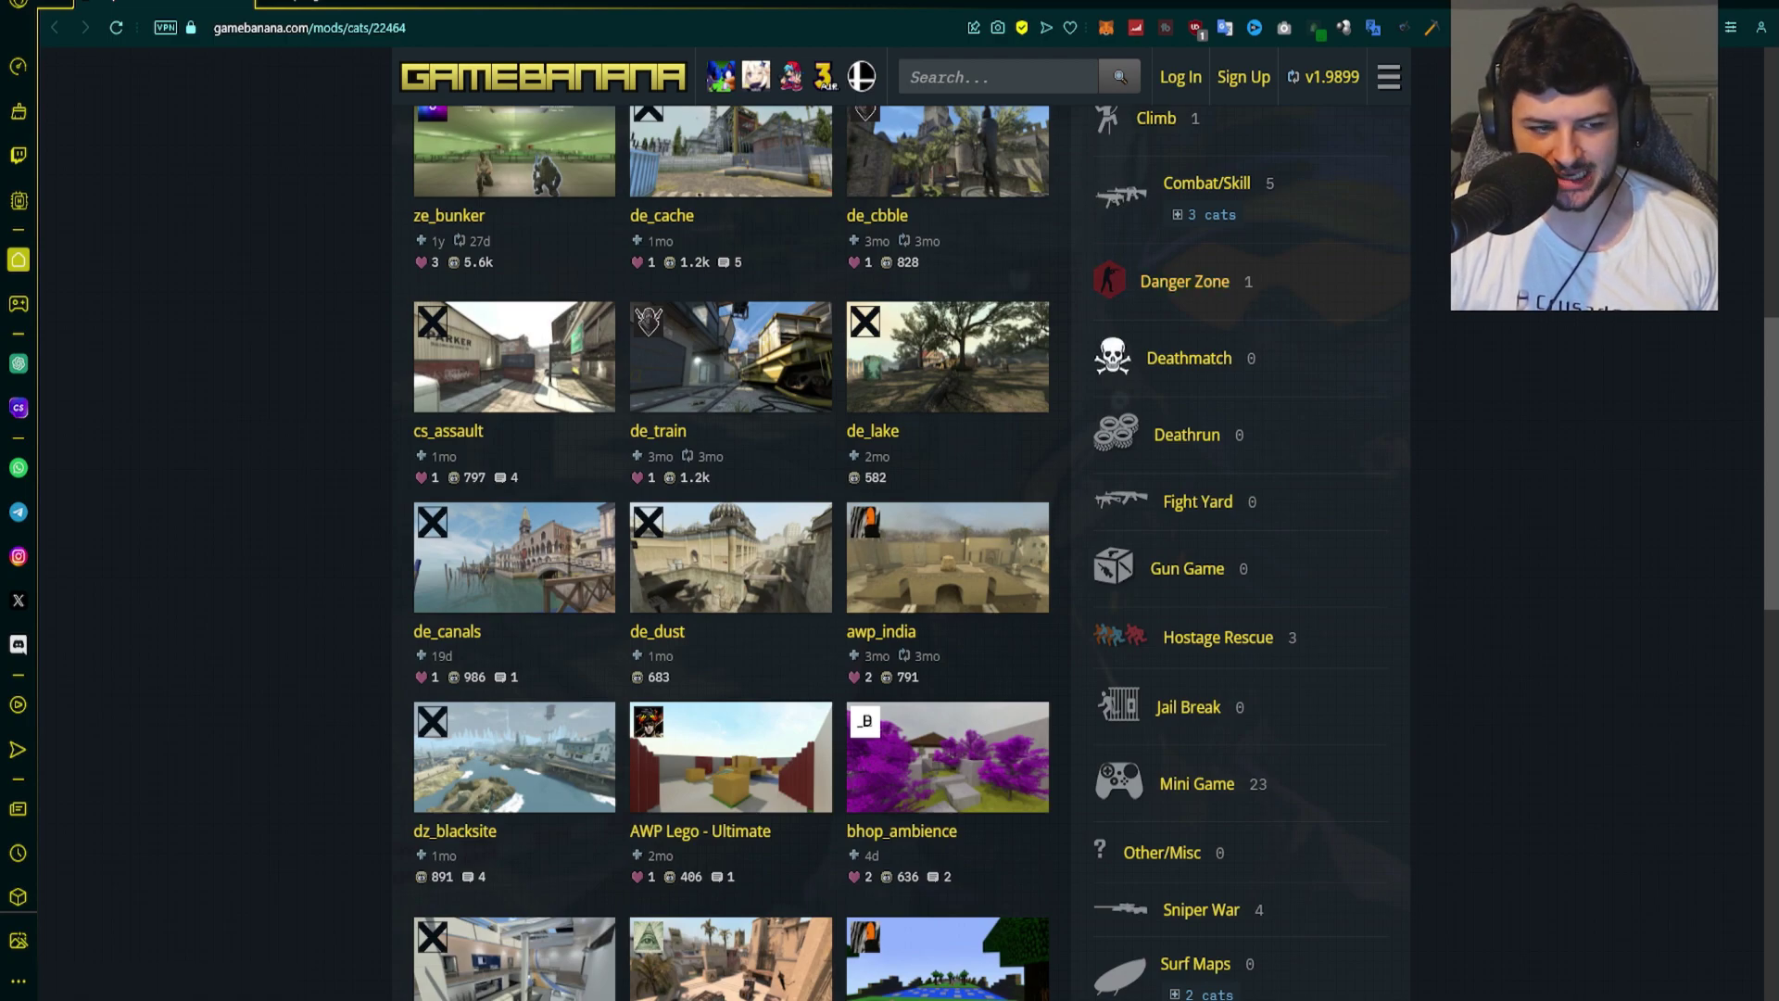
{"action": "scroll", "coordinate": [901, 552], "scroll_direction": "down", "scroll_amount": 1}
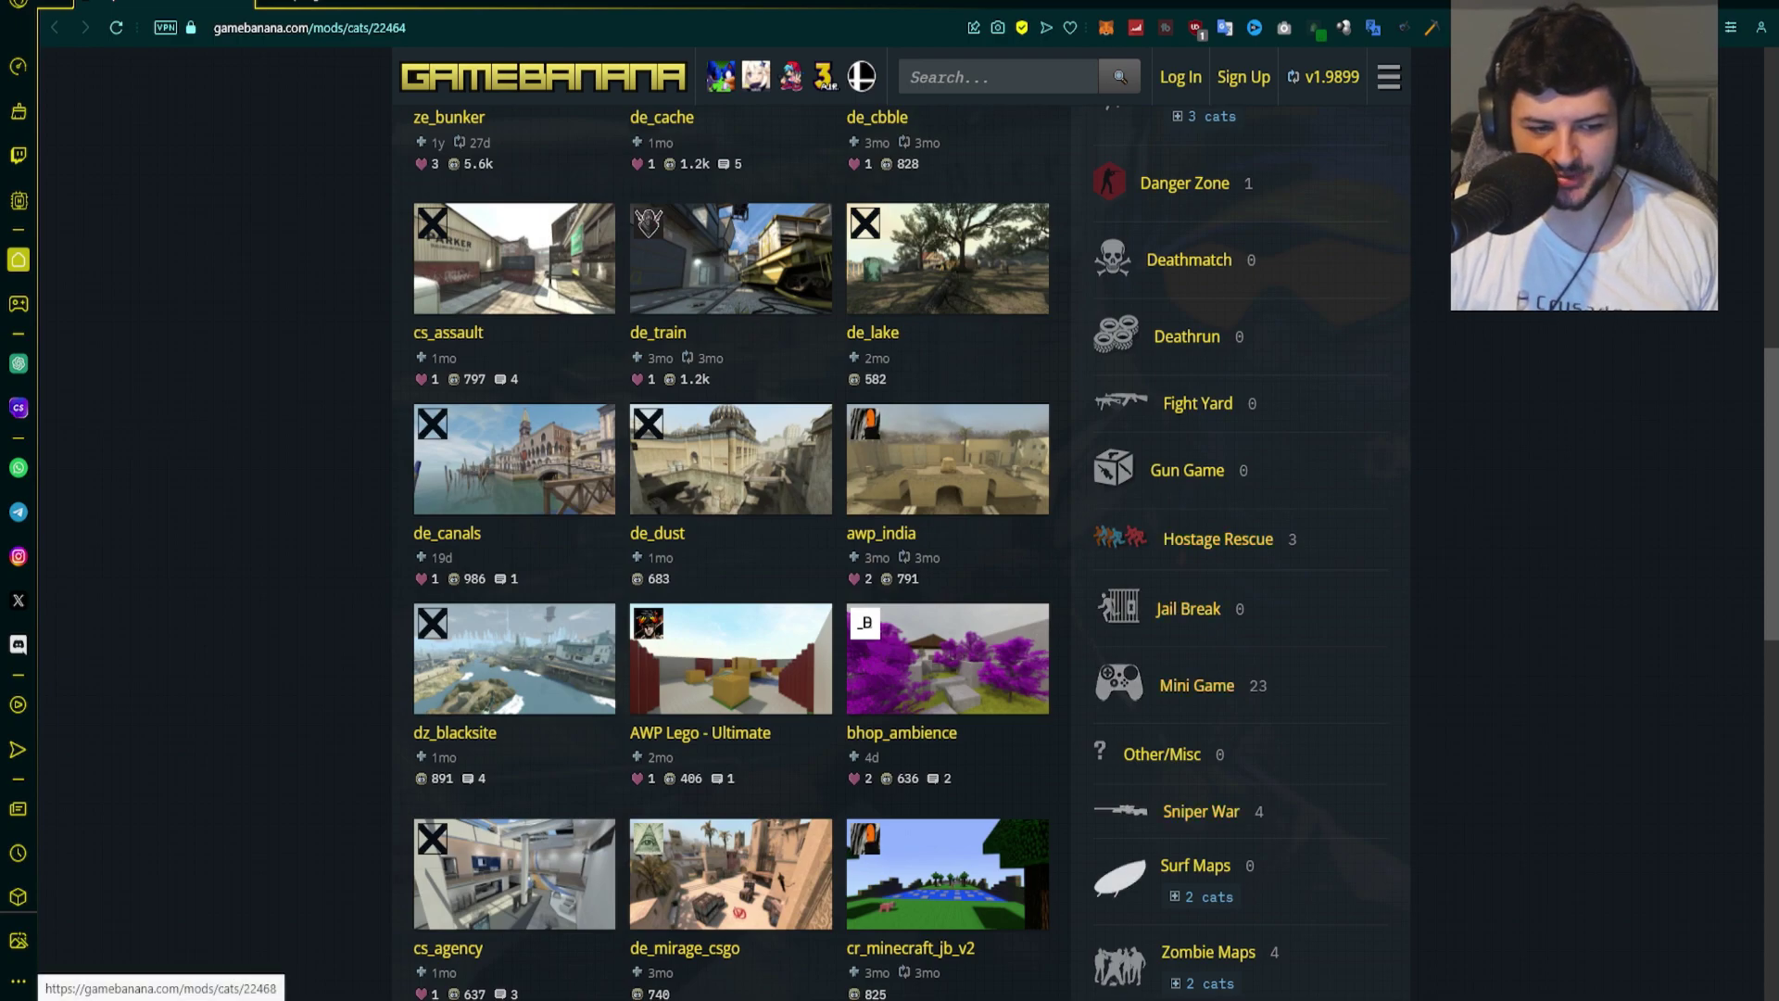
{"action": "scroll", "coordinate": [900, 551], "scroll_direction": "down", "scroll_amount": 3}
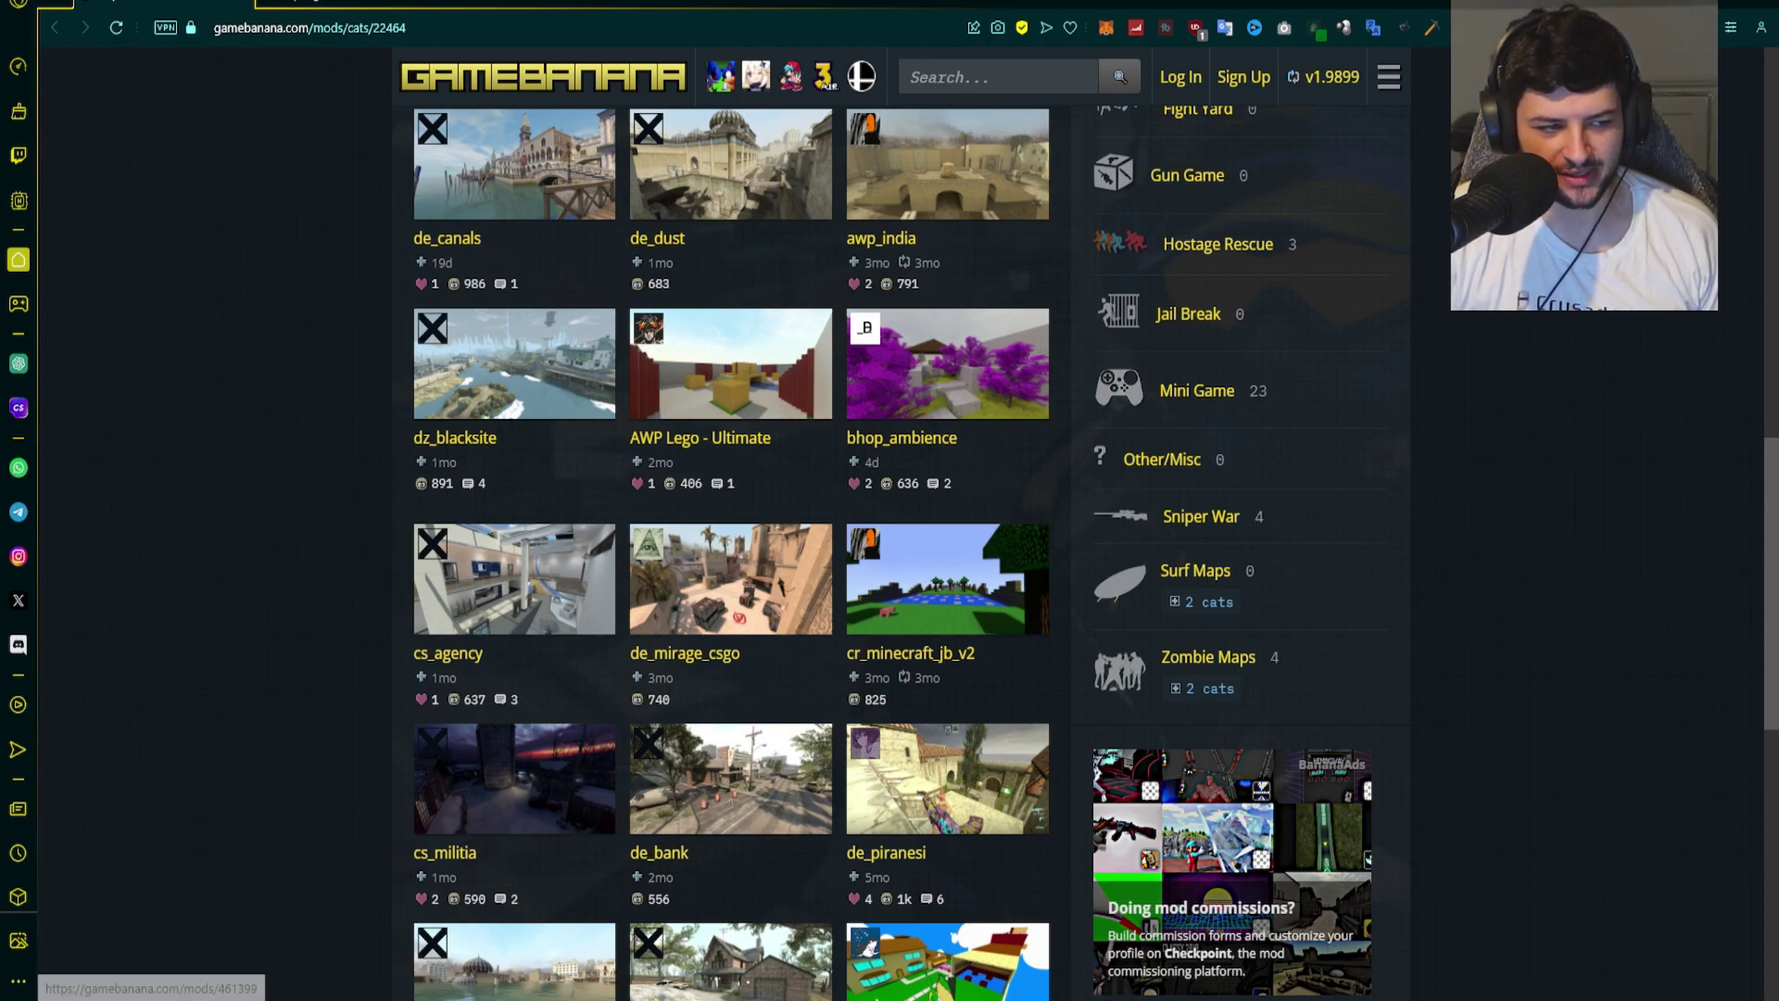
{"action": "scroll", "coordinate": [913, 334], "scroll_direction": "down", "scroll_amount": 3}
{"action": "scroll", "coordinate": [946, 463], "scroll_direction": "down", "scroll_amount": 2}
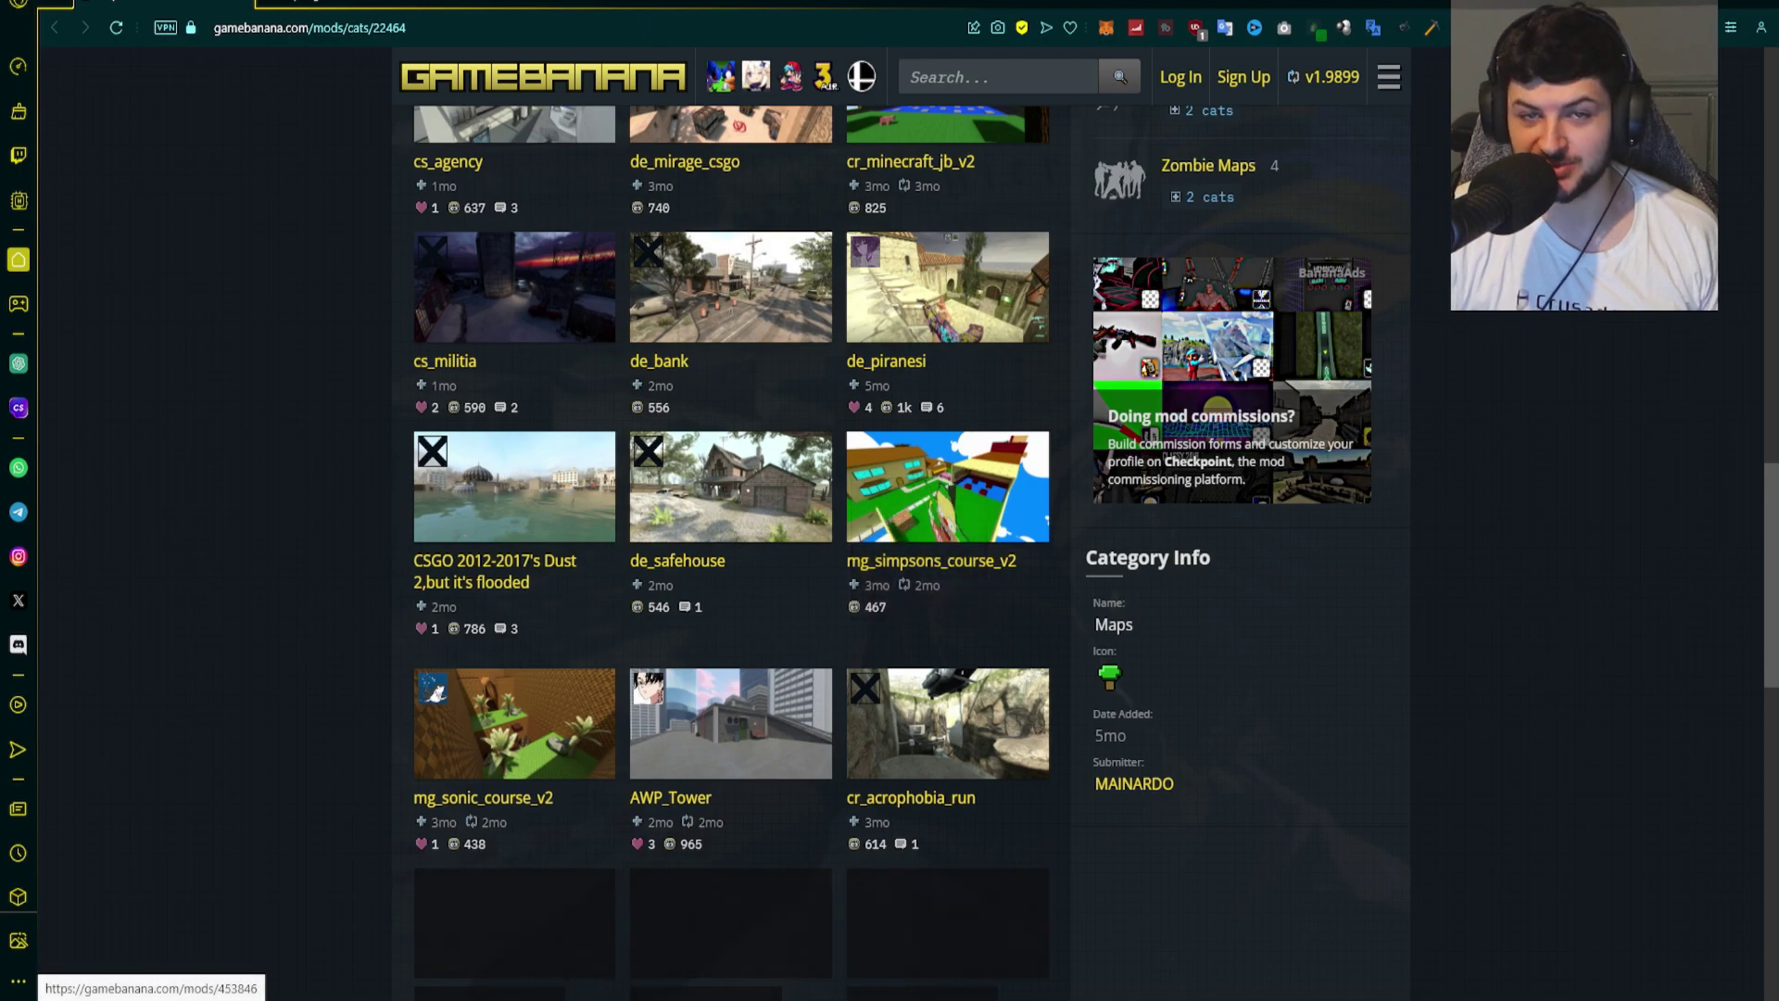
{"action": "scroll", "coordinate": [913, 464], "scroll_direction": "down", "scroll_amount": 3}
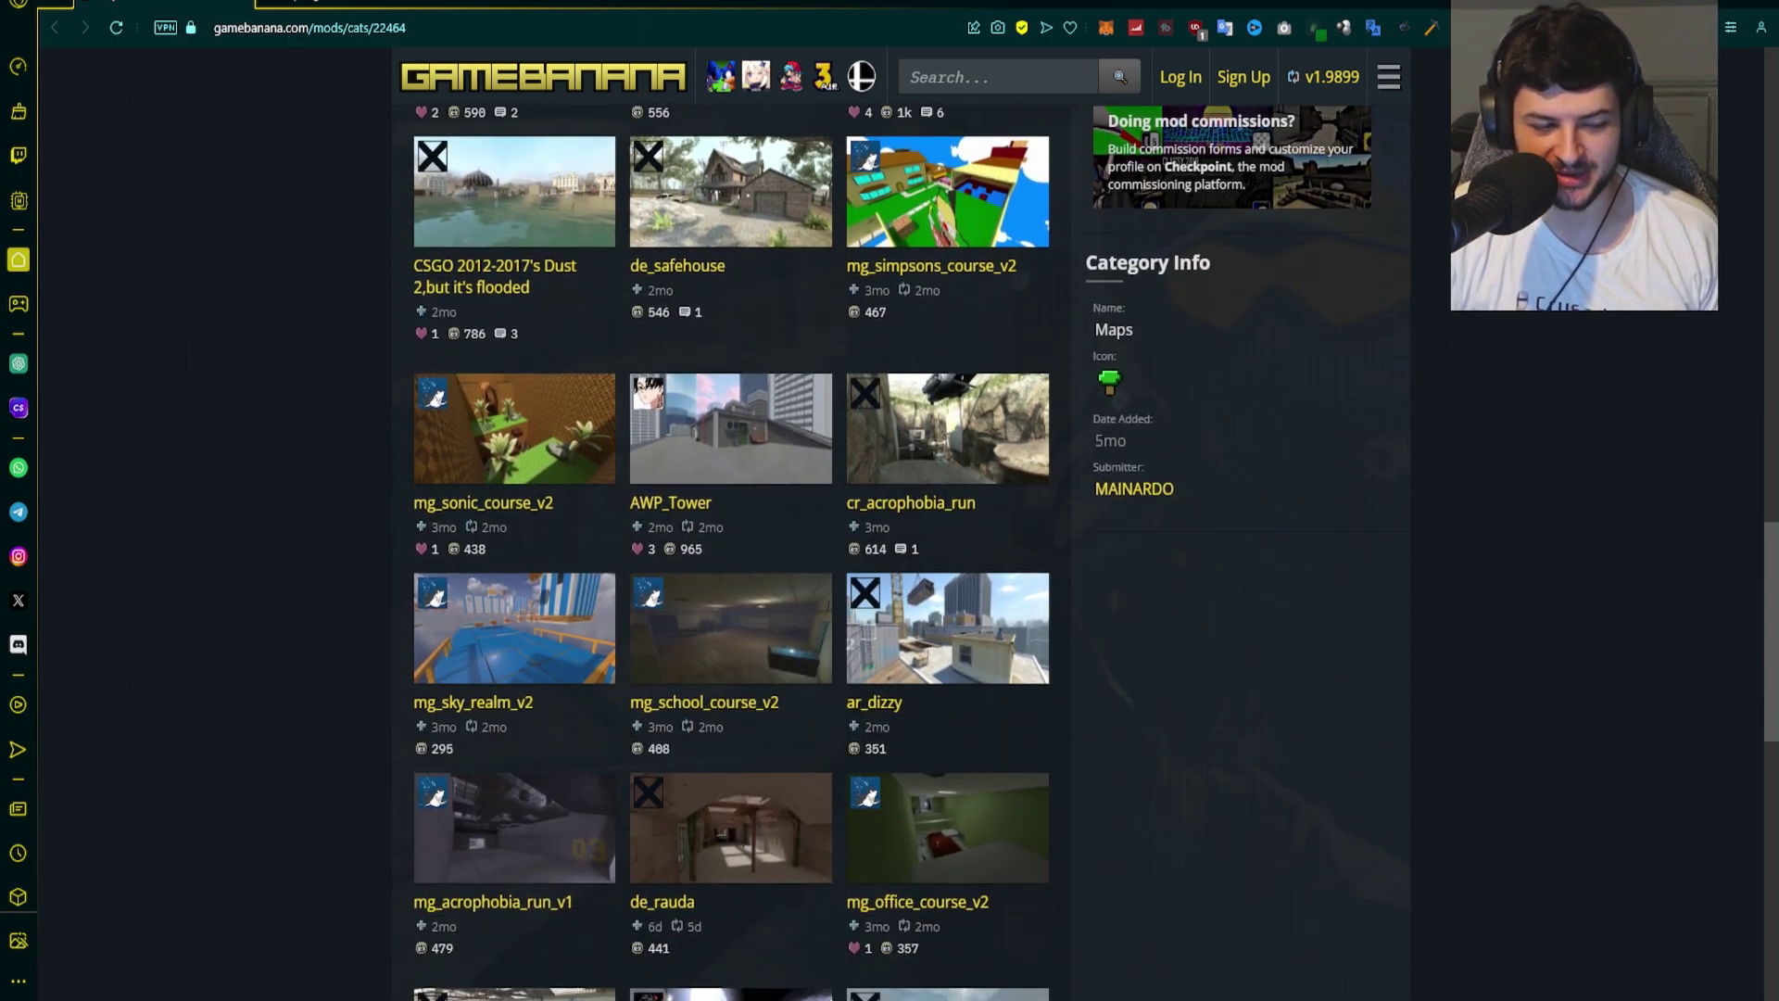
Open the awp_lego_2 mod page and enlarge its screenshots.
{"action": "left_click", "coordinate": [241, 3]}
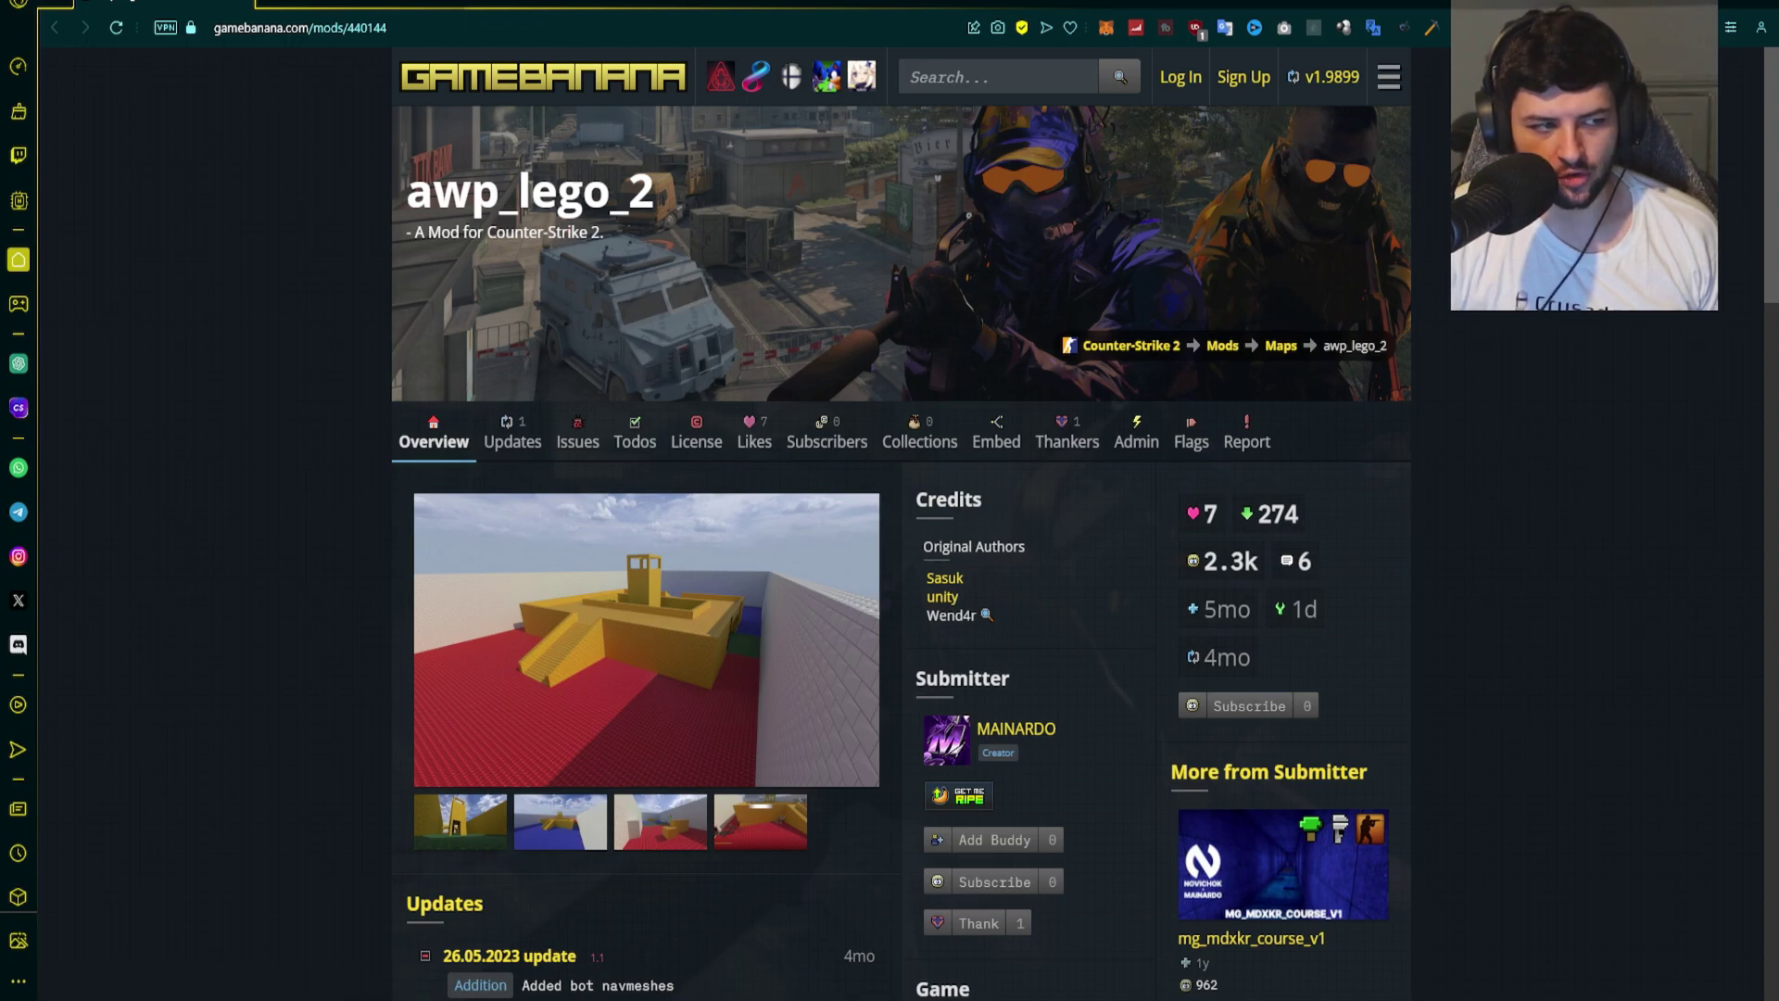
{"action": "scroll", "coordinate": [901, 445], "scroll_direction": "down", "scroll_amount": 2}
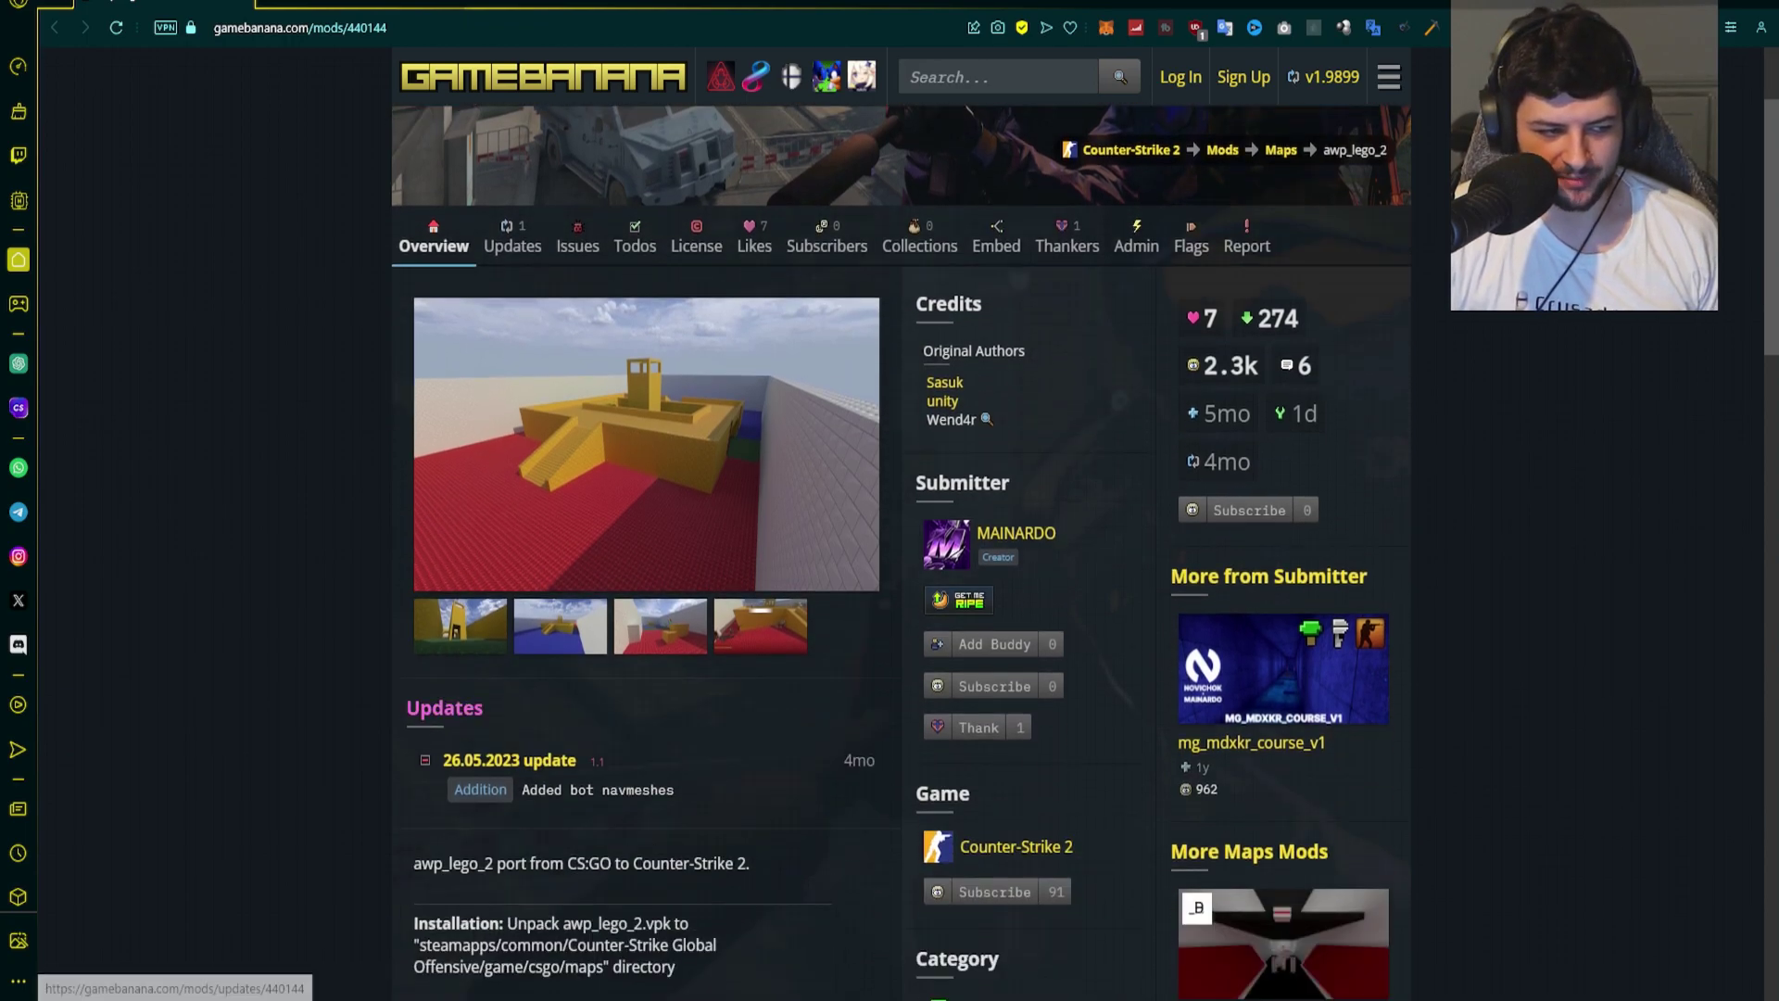
{"action": "left_click", "coordinate": [560, 627]}
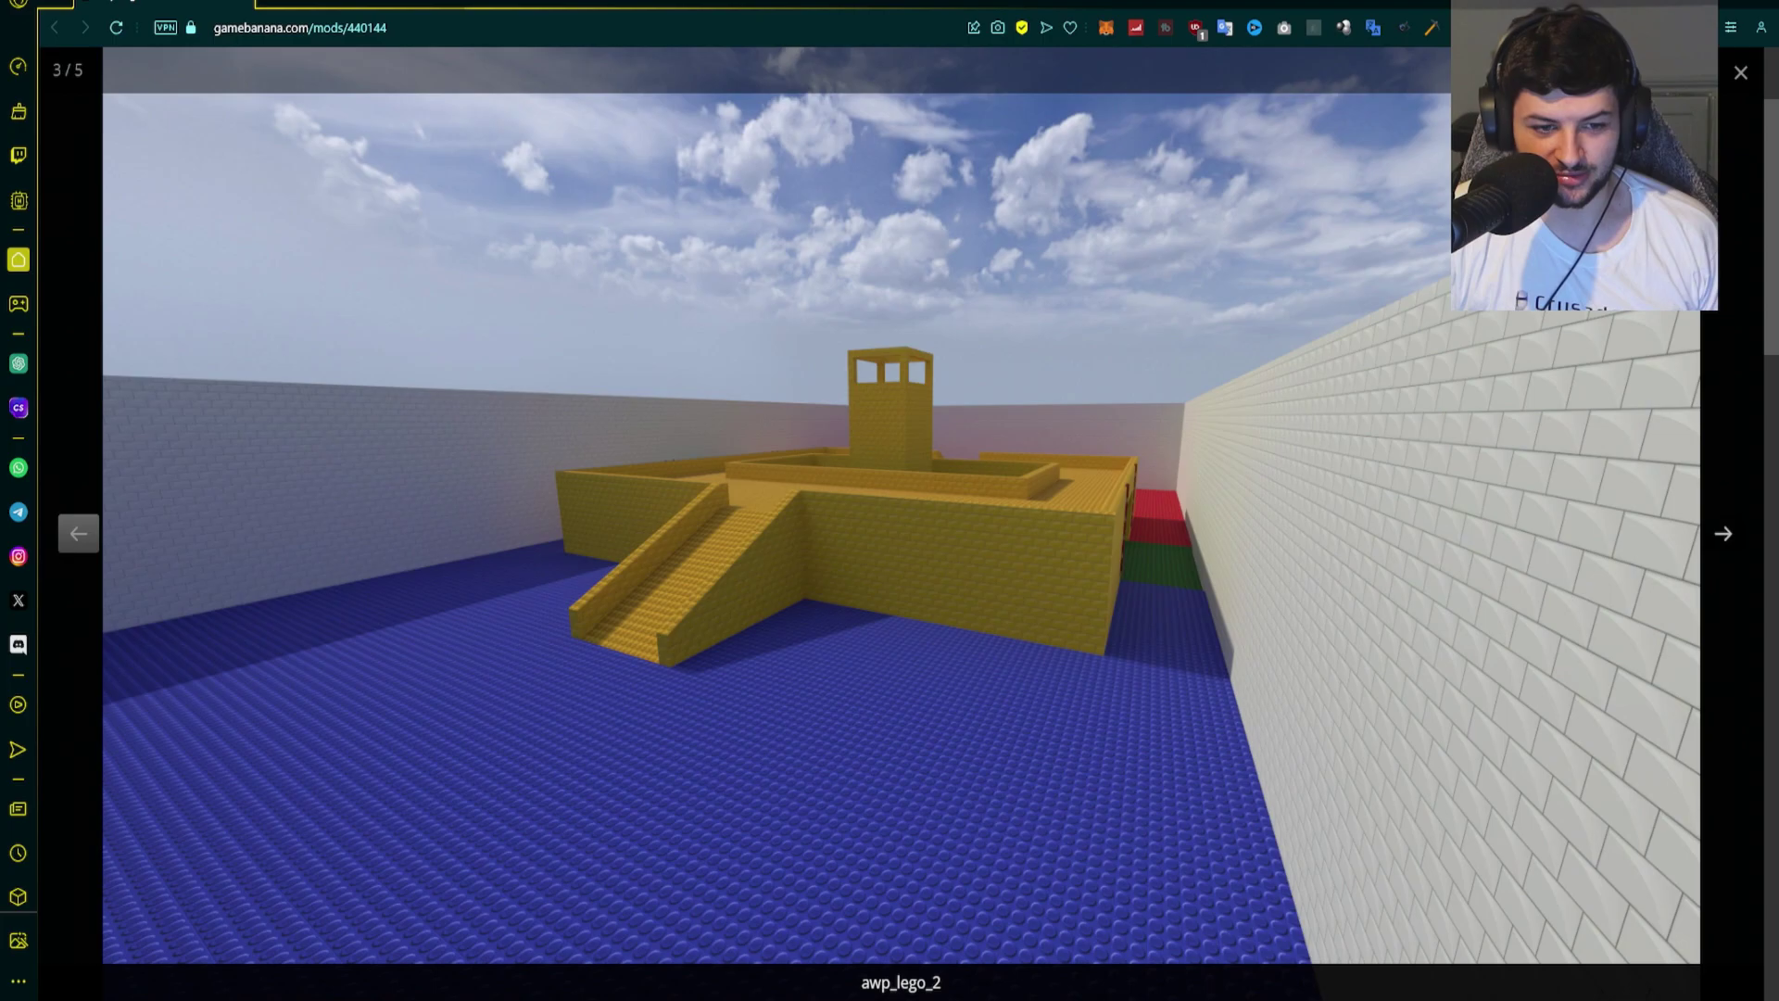
Page through the awp_lego_2 screenshots, close the gallery, and scroll to Installation.
{"action": "left_click", "coordinate": [1724, 534]}
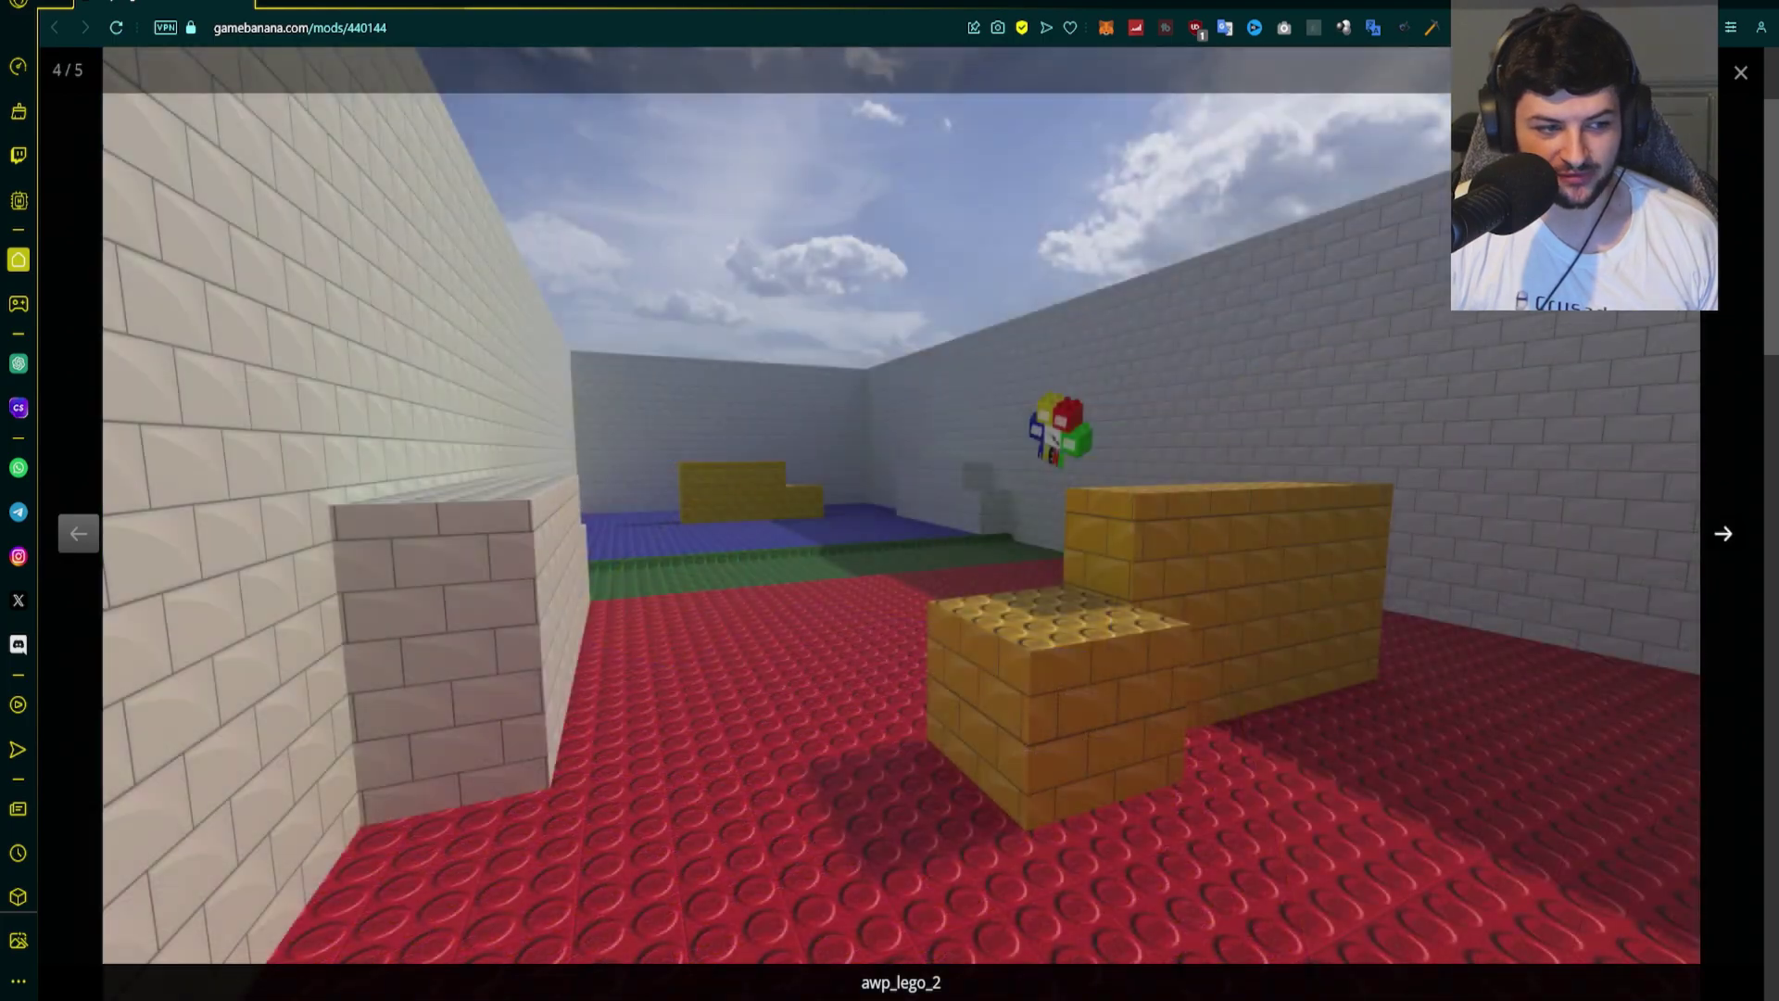
{"action": "left_click", "coordinate": [1724, 534]}
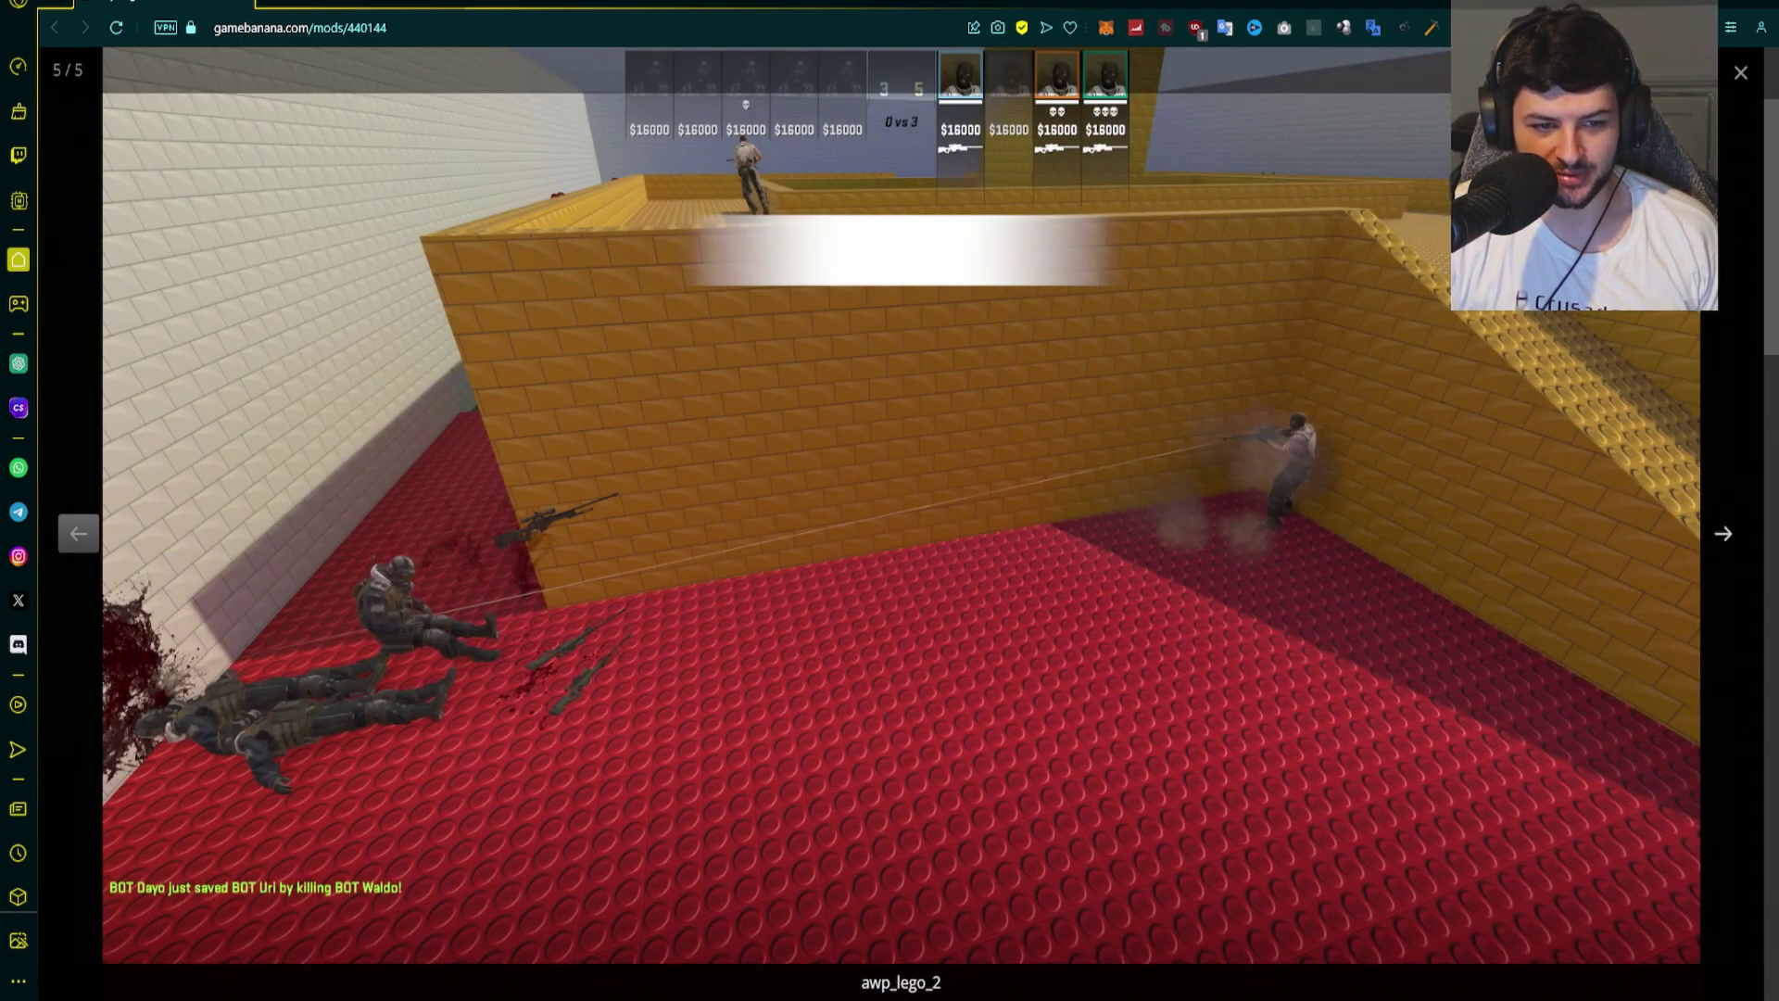
{"action": "left_click", "coordinate": [1724, 533]}
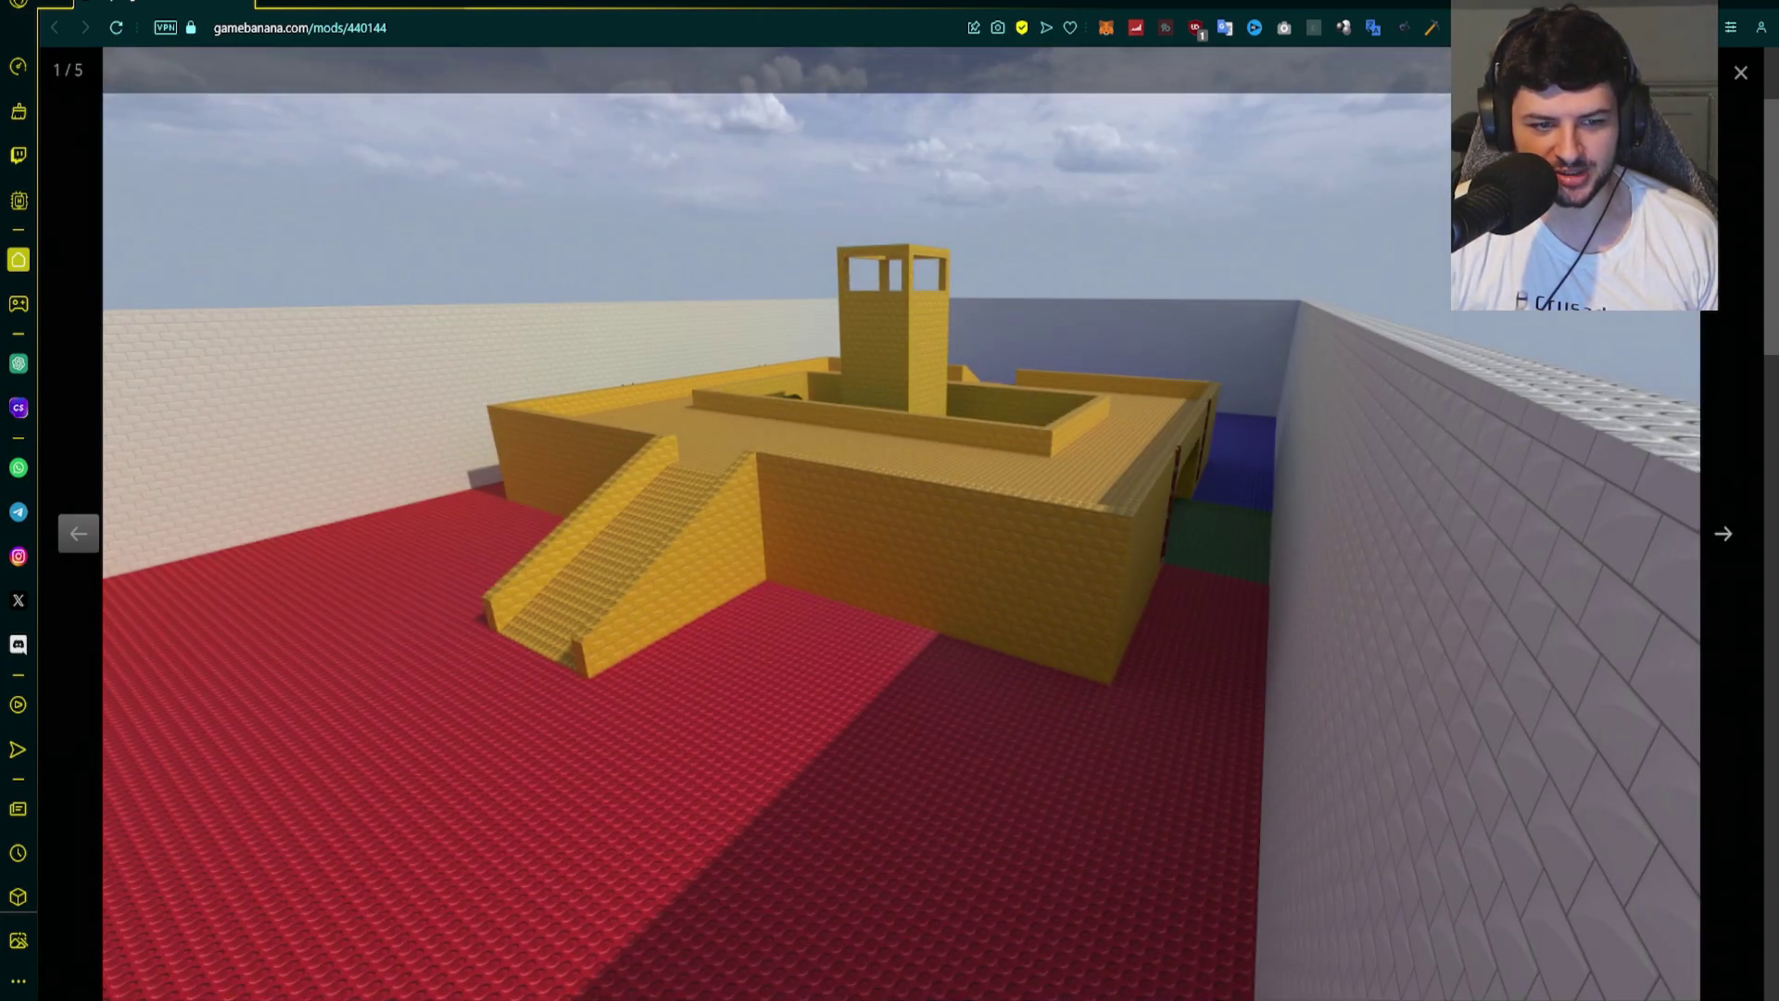
{"action": "left_click", "coordinate": [1724, 533]}
{"action": "left_click", "coordinate": [1724, 533]}
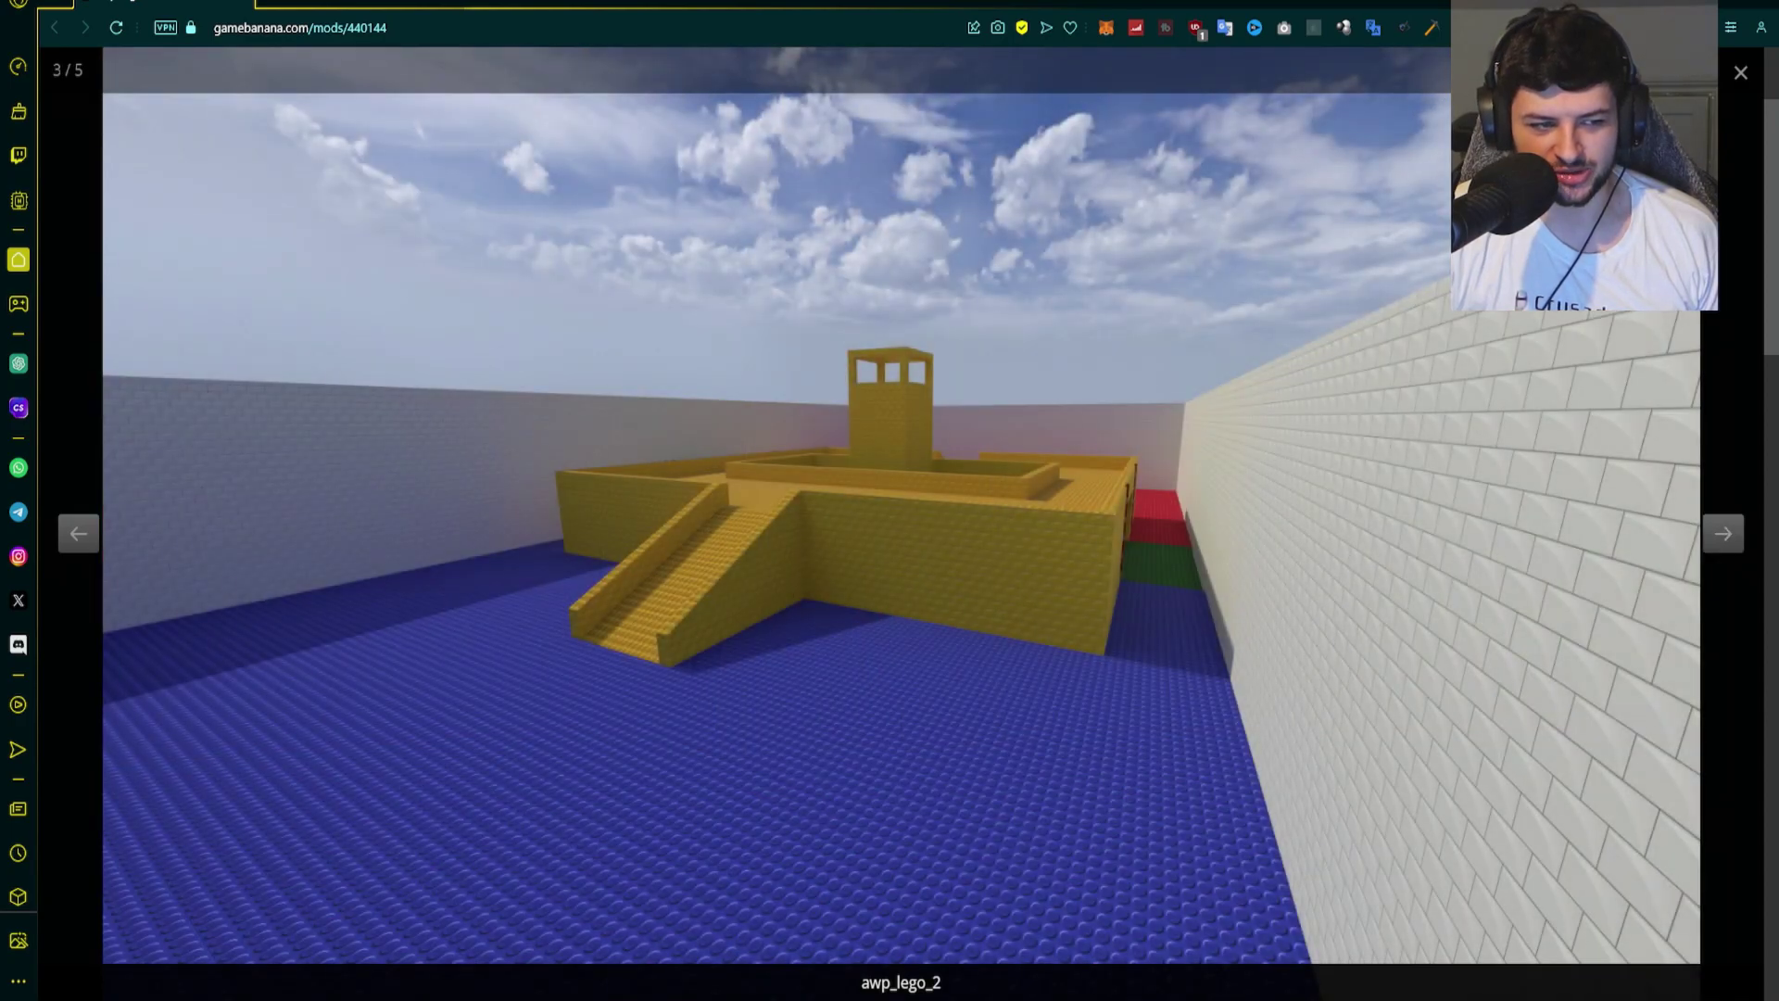
{"action": "key", "text": "Escape"}
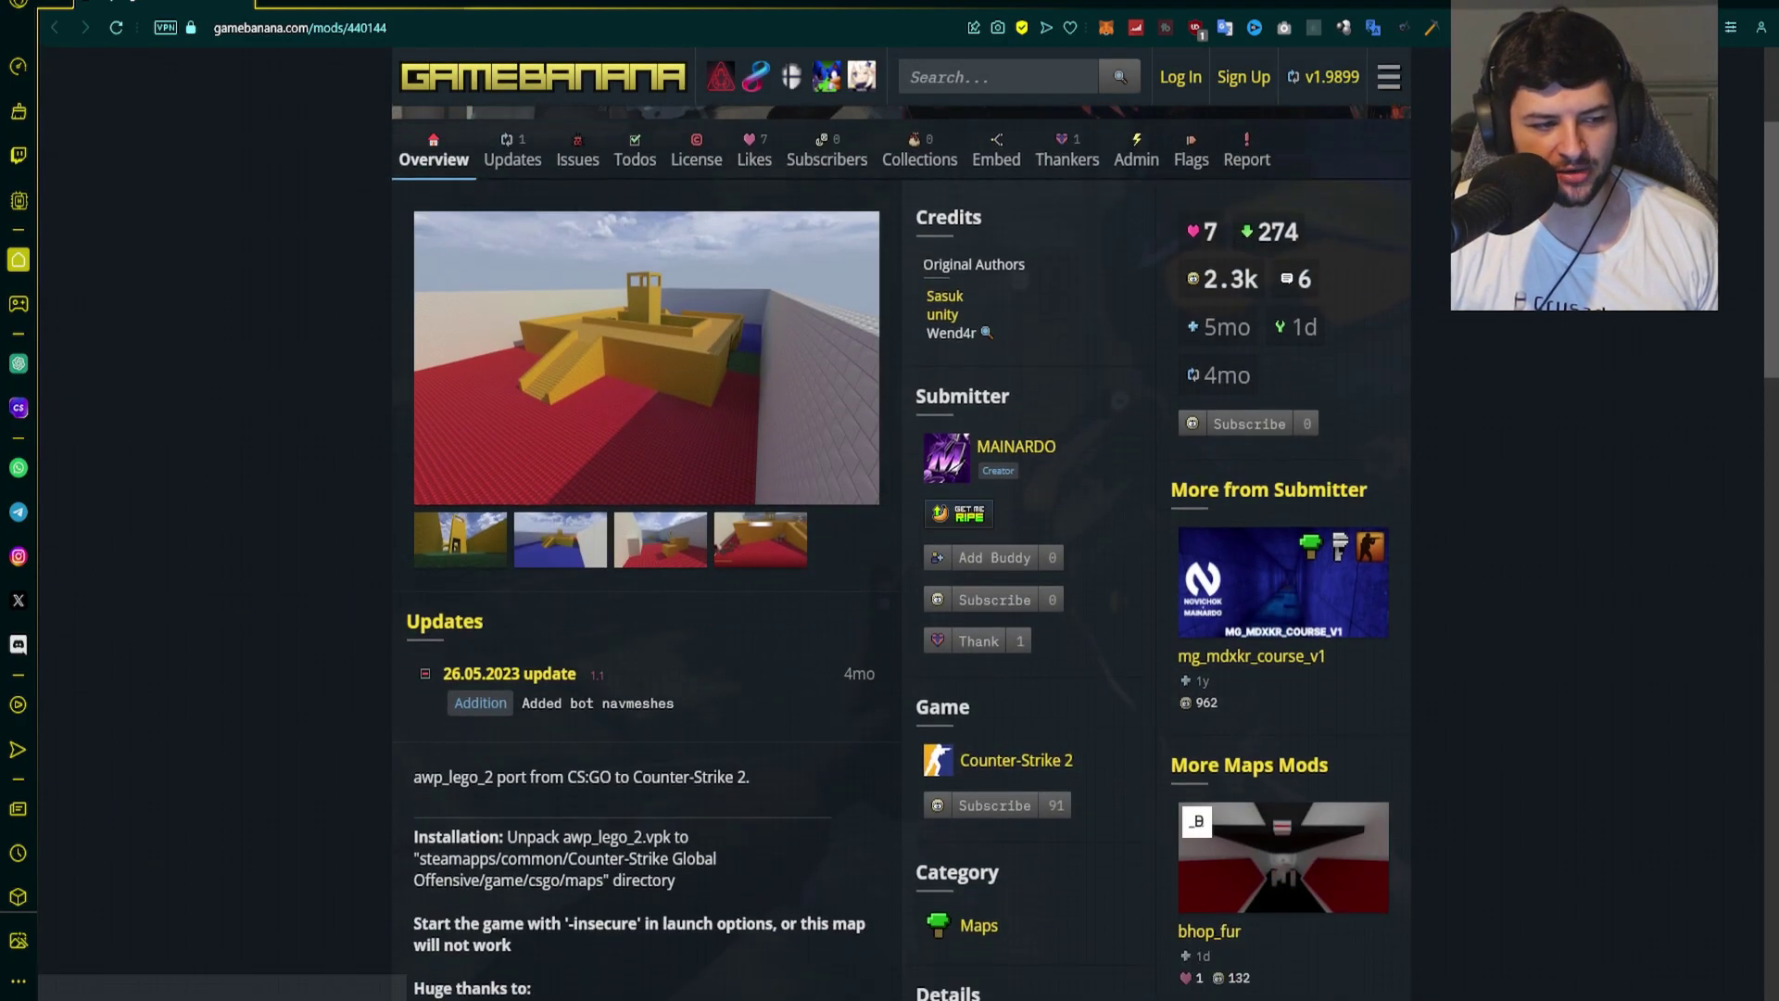
{"action": "scroll", "coordinate": [648, 556], "scroll_direction": "down", "scroll_amount": 10}
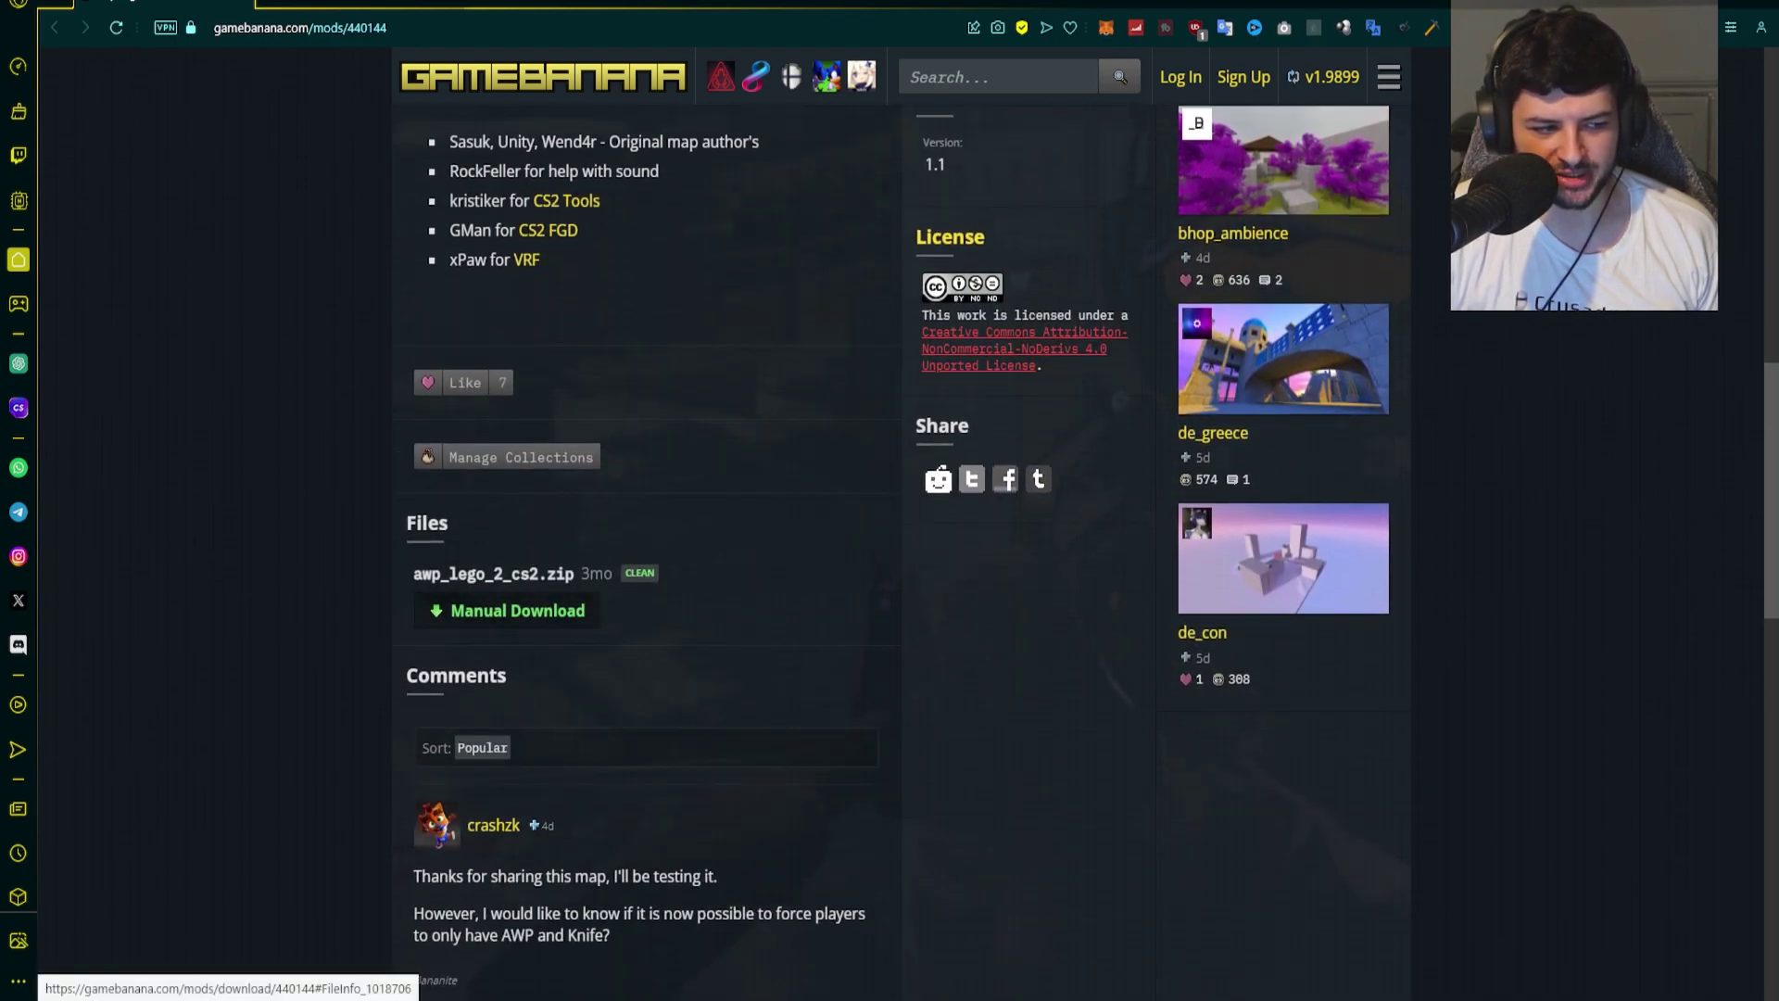
Download awp_lego_2_cs2.zip through Manual Download.
{"action": "left_click", "coordinate": [517, 610]}
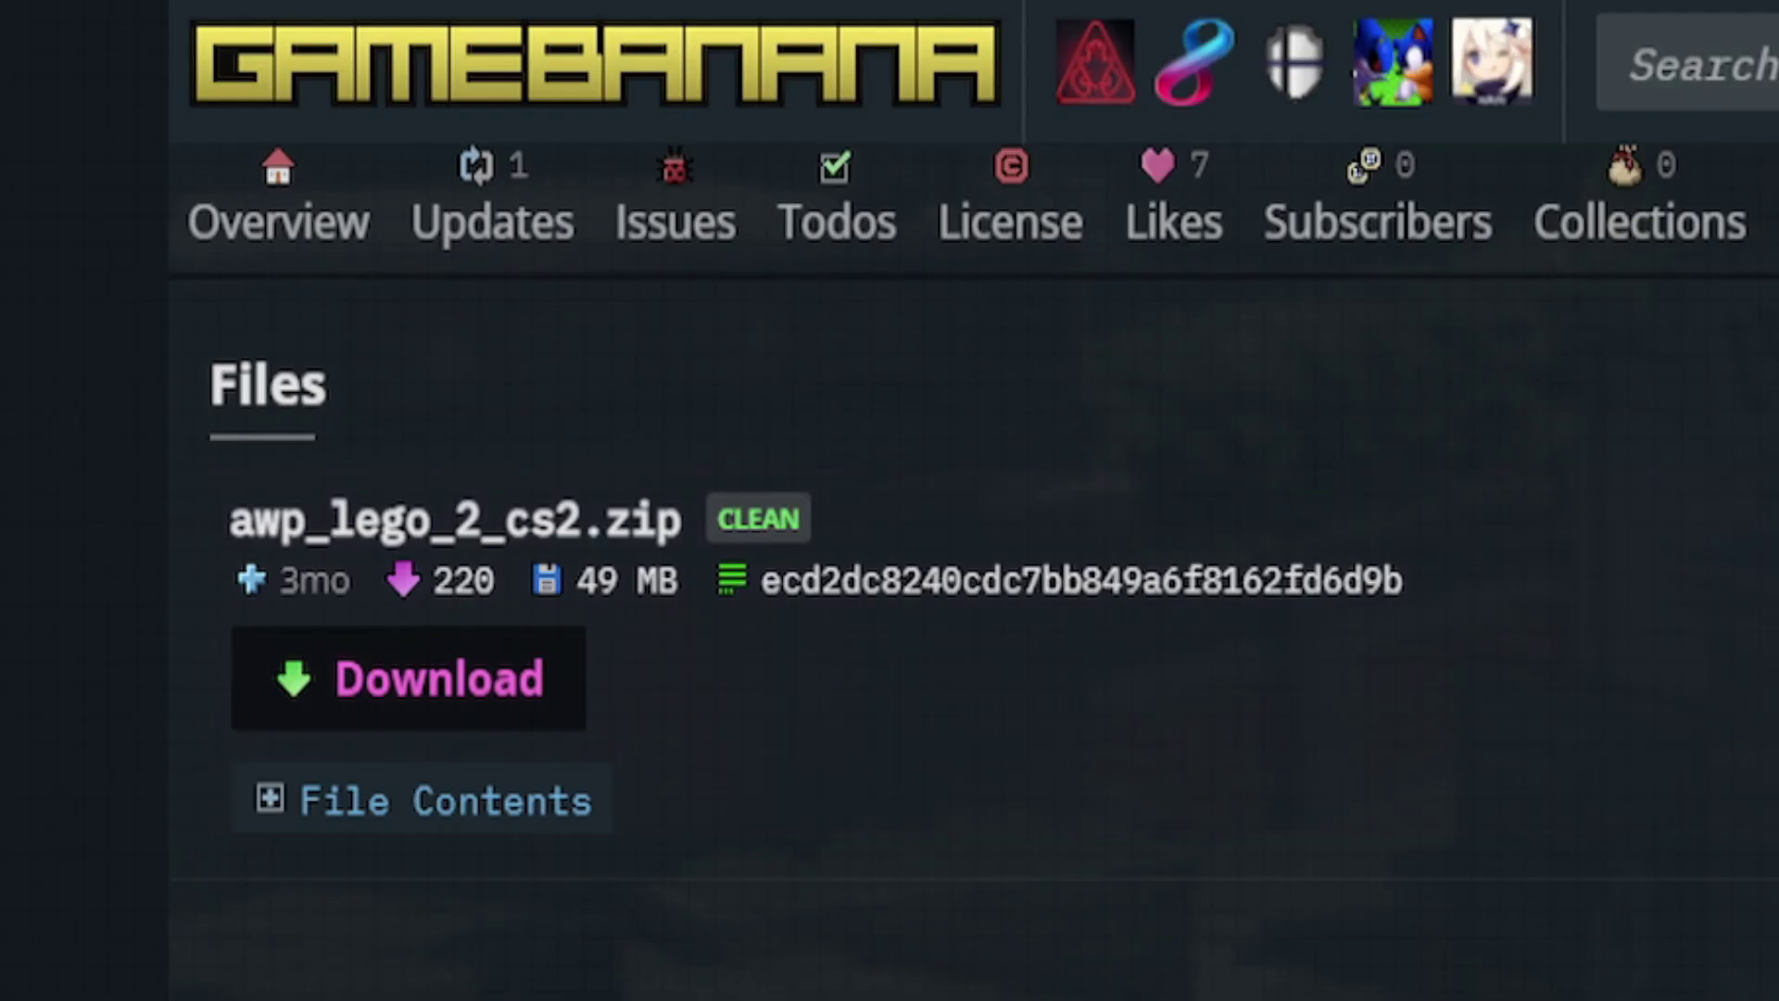
{"action": "left_click", "coordinate": [408, 678]}
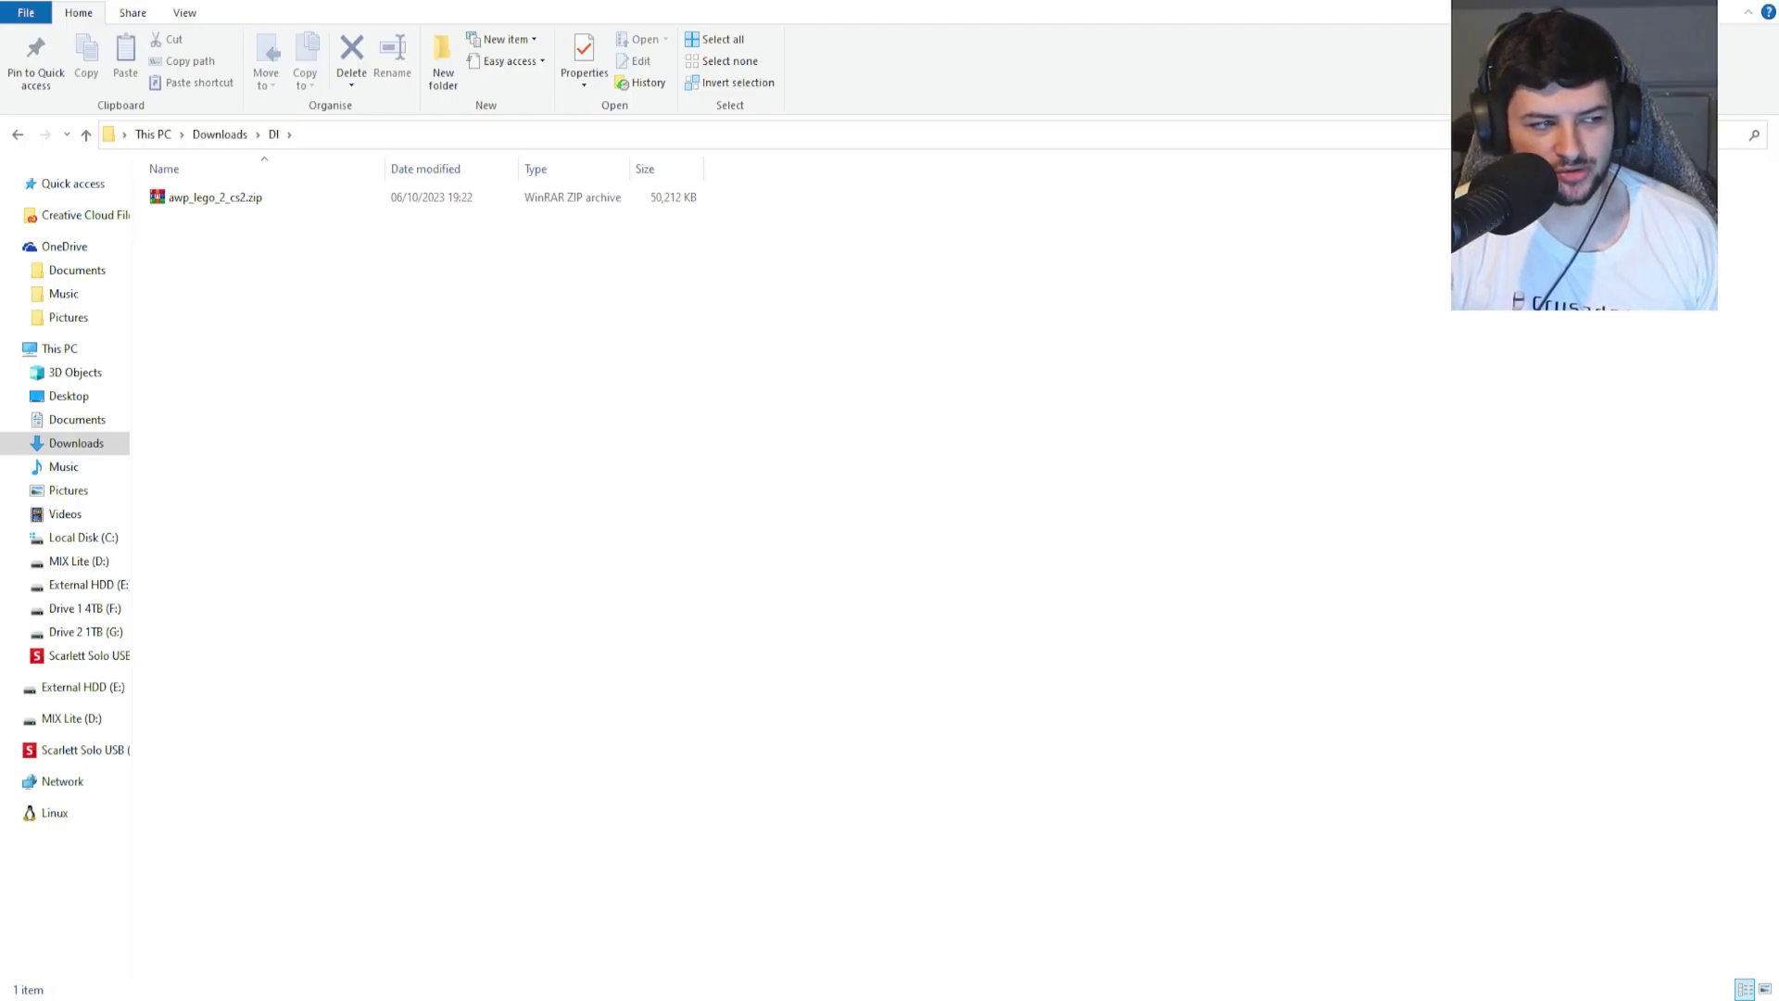
Extract awp_lego_2_cs2.zip into an awp_lego_2_cs2 folder in Downloads.
{"action": "left_click", "coordinate": [241, 198]}
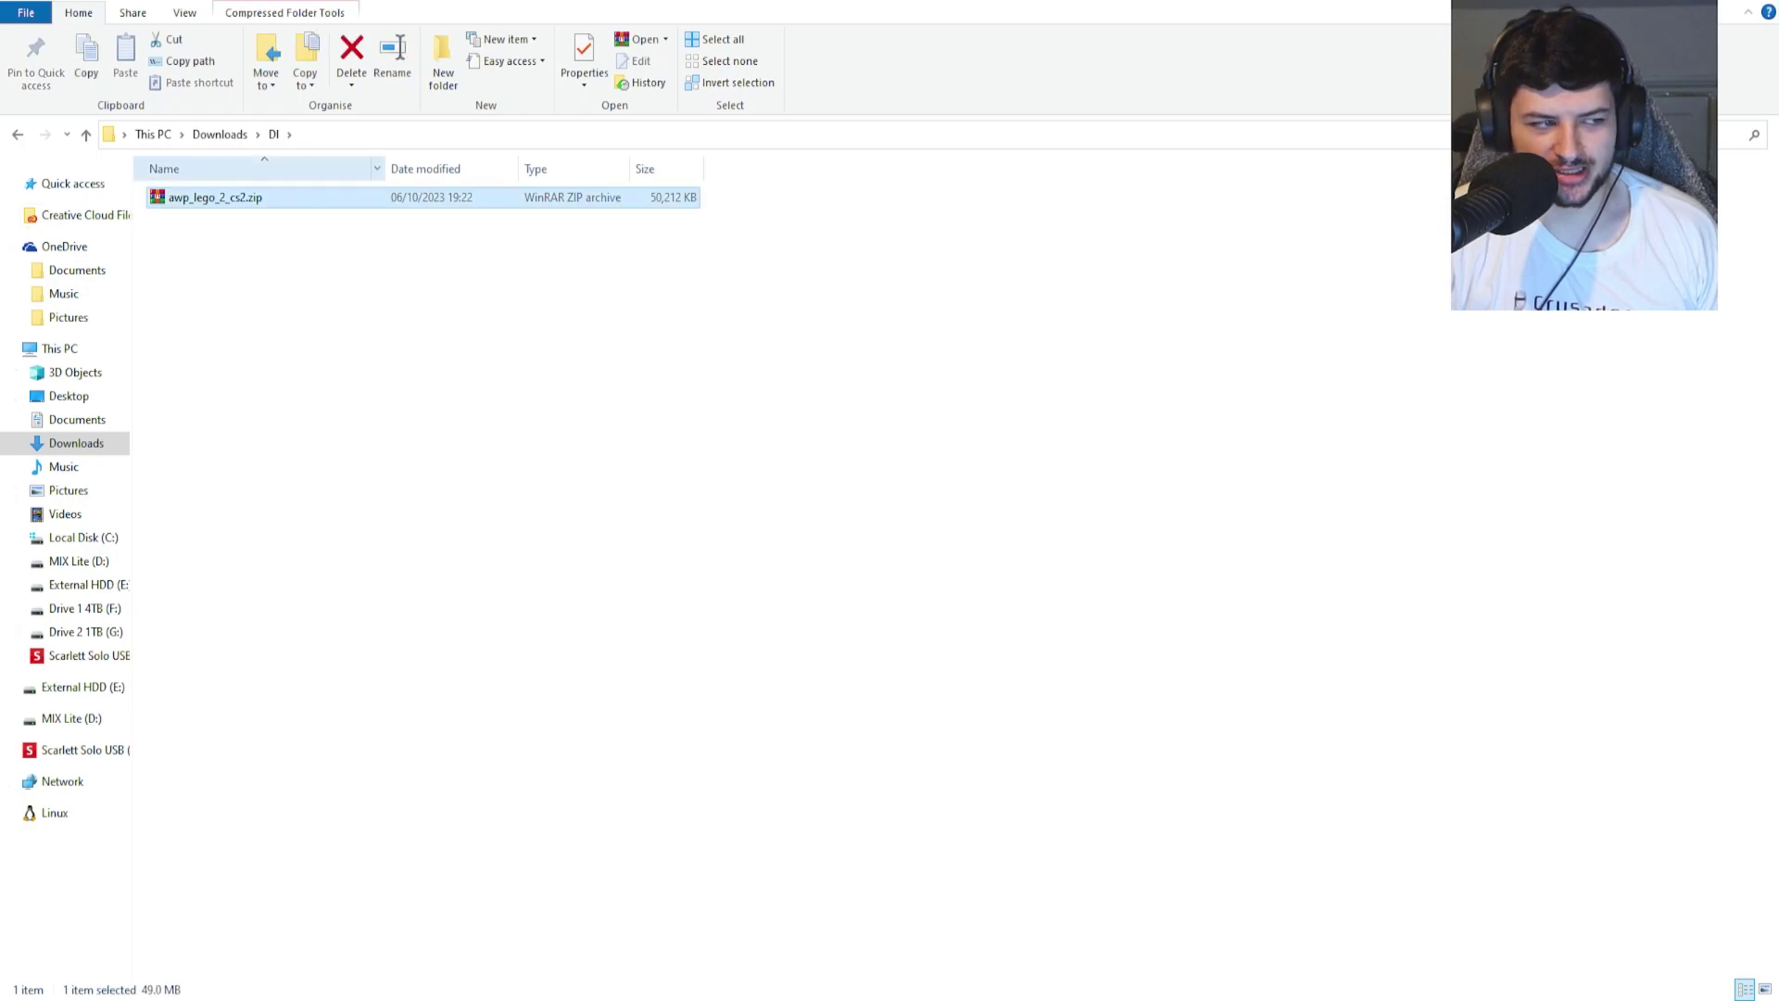
{"action": "right_click", "coordinate": [196, 203]}
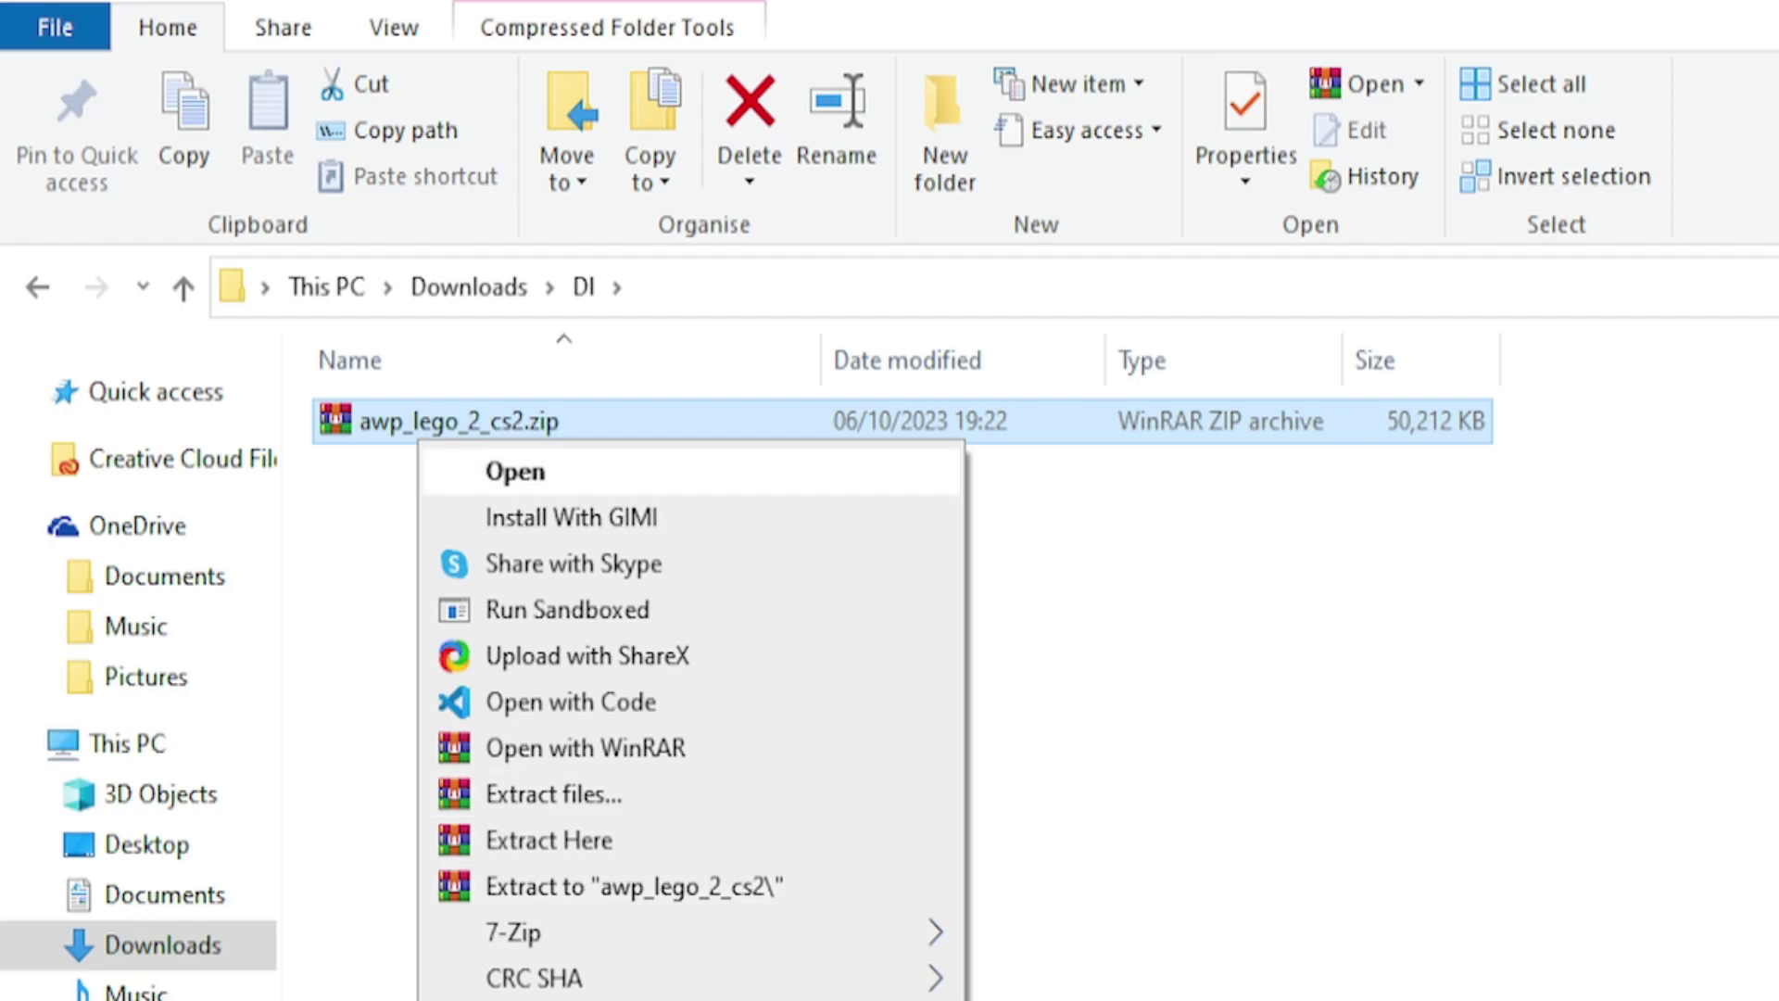
{"action": "key", "text": "Return"}
{"action": "right_click", "coordinate": [431, 415]}
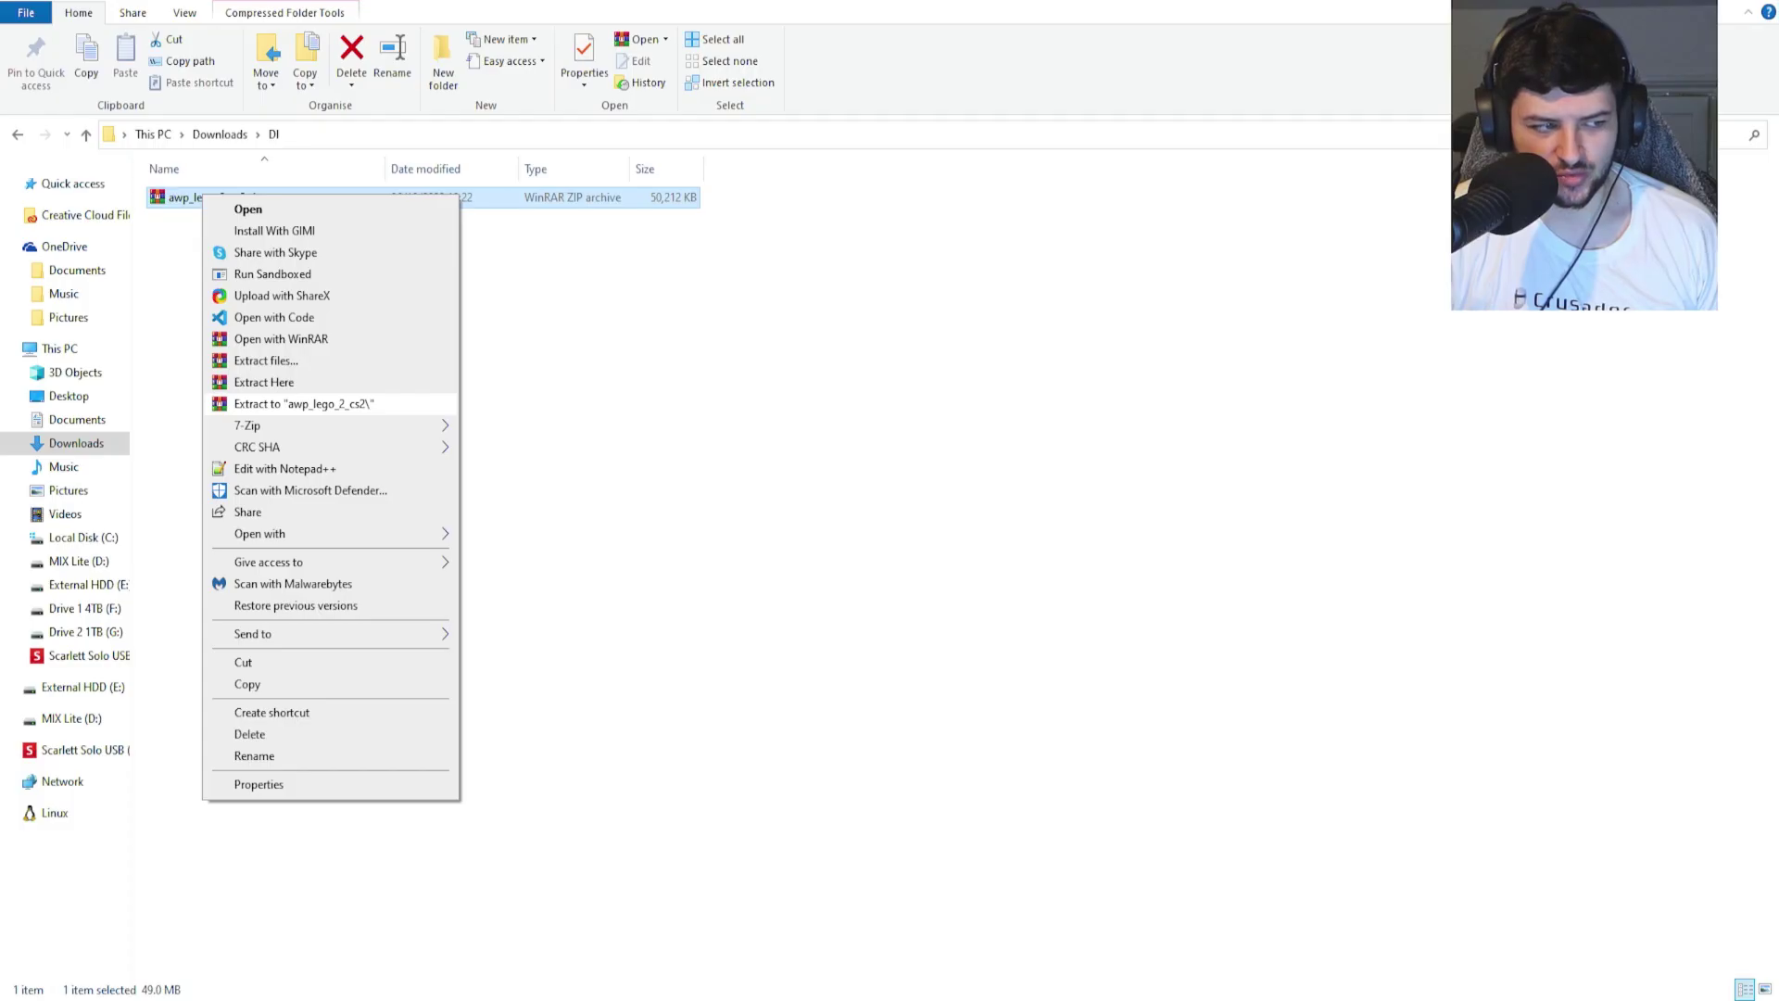
{"action": "left_click", "coordinate": [649, 861]}
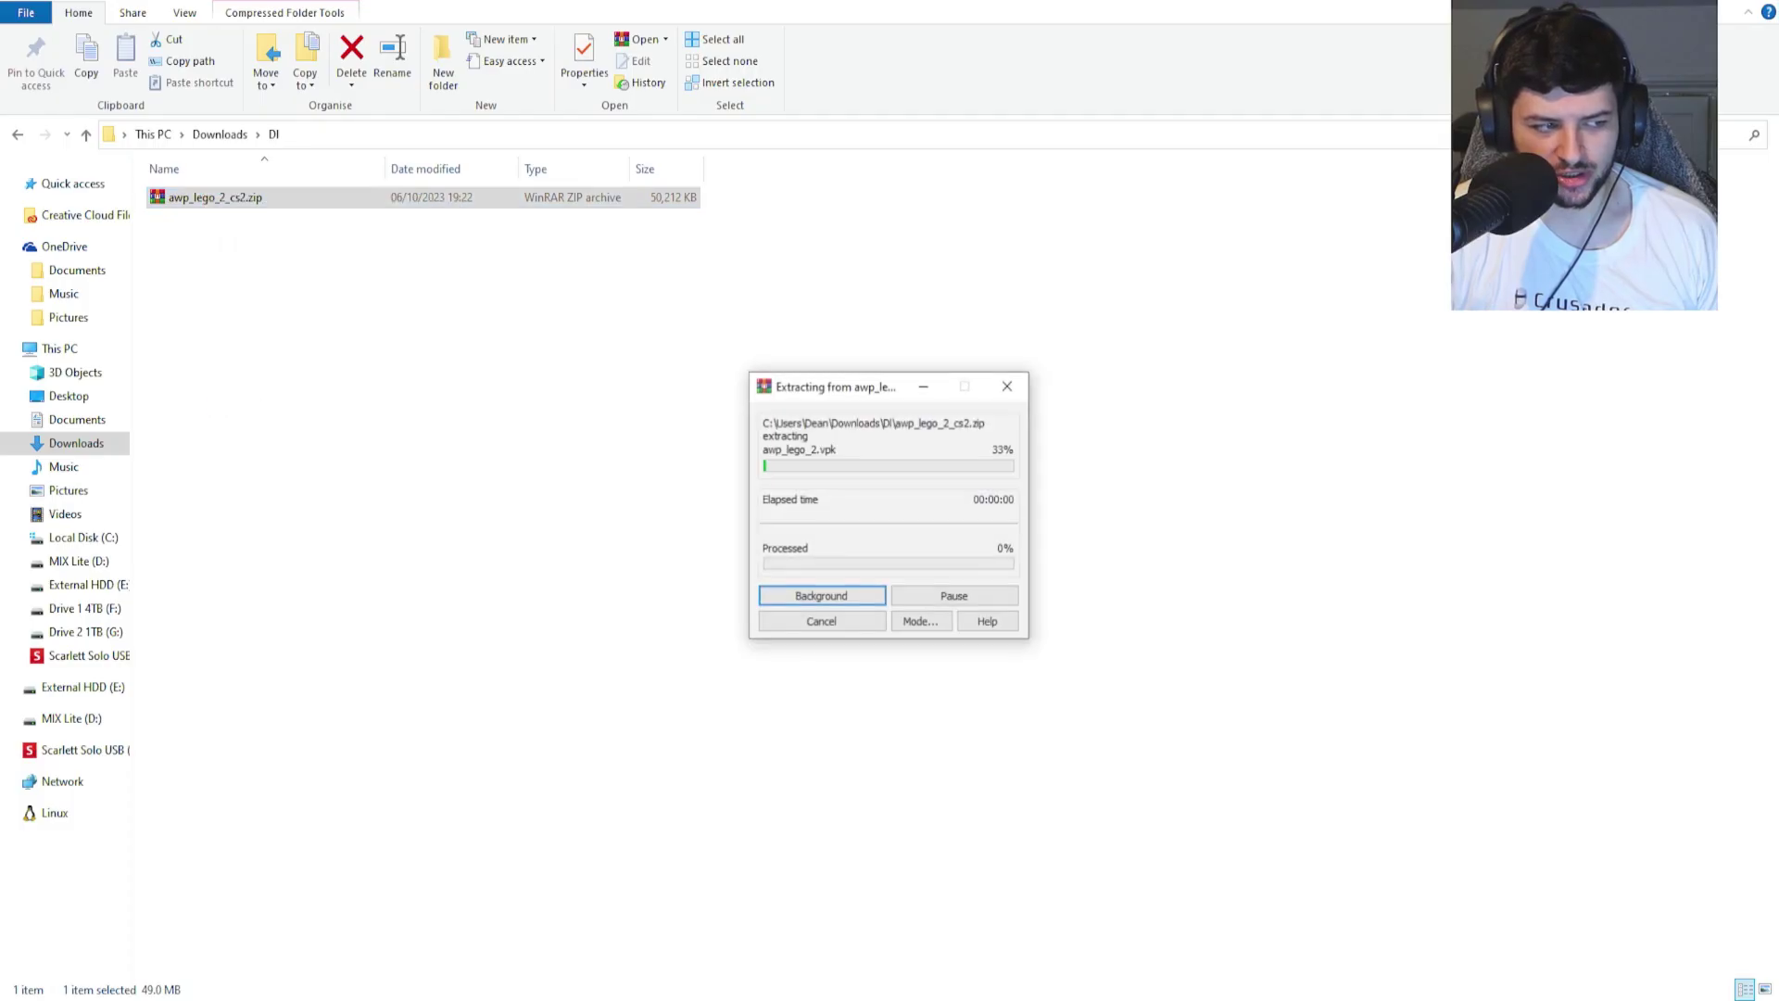
{"action": "key", "text": "Delete"}
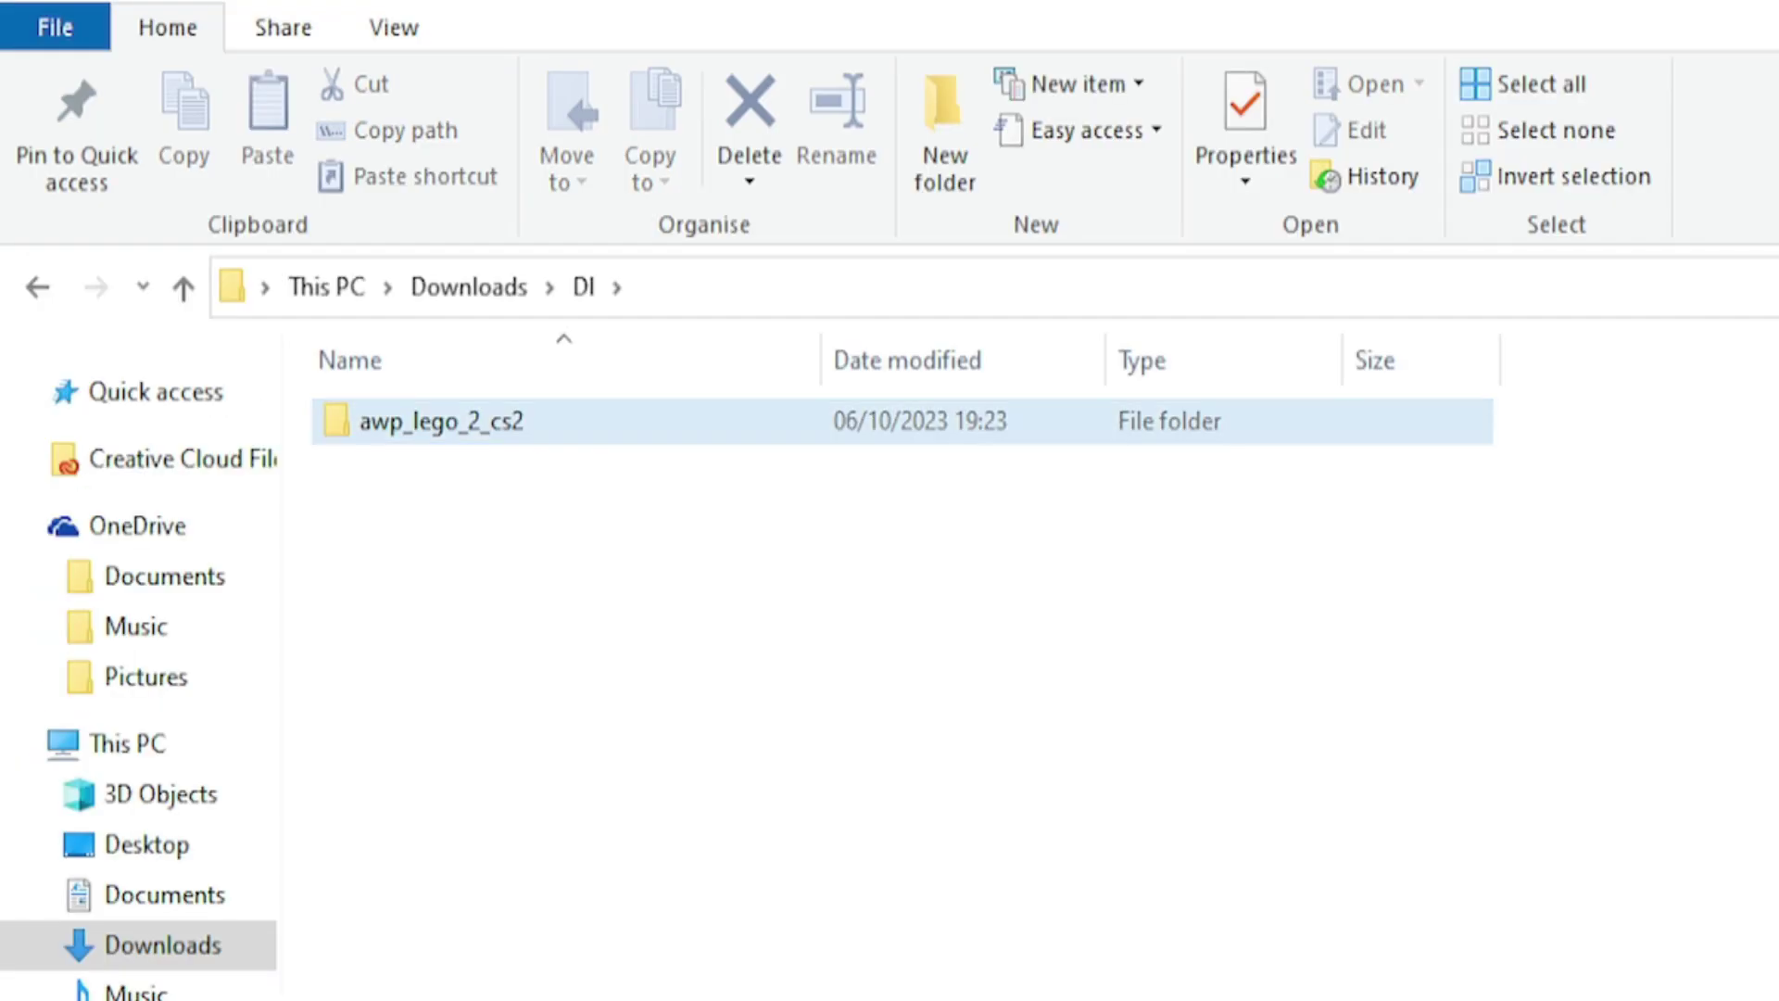
Open the awp_lego_2_cs2 folder and bring up awp_lego_2.vpk's actions.
{"action": "double_click", "coordinate": [215, 197]}
{"action": "left_click", "coordinate": [441, 421]}
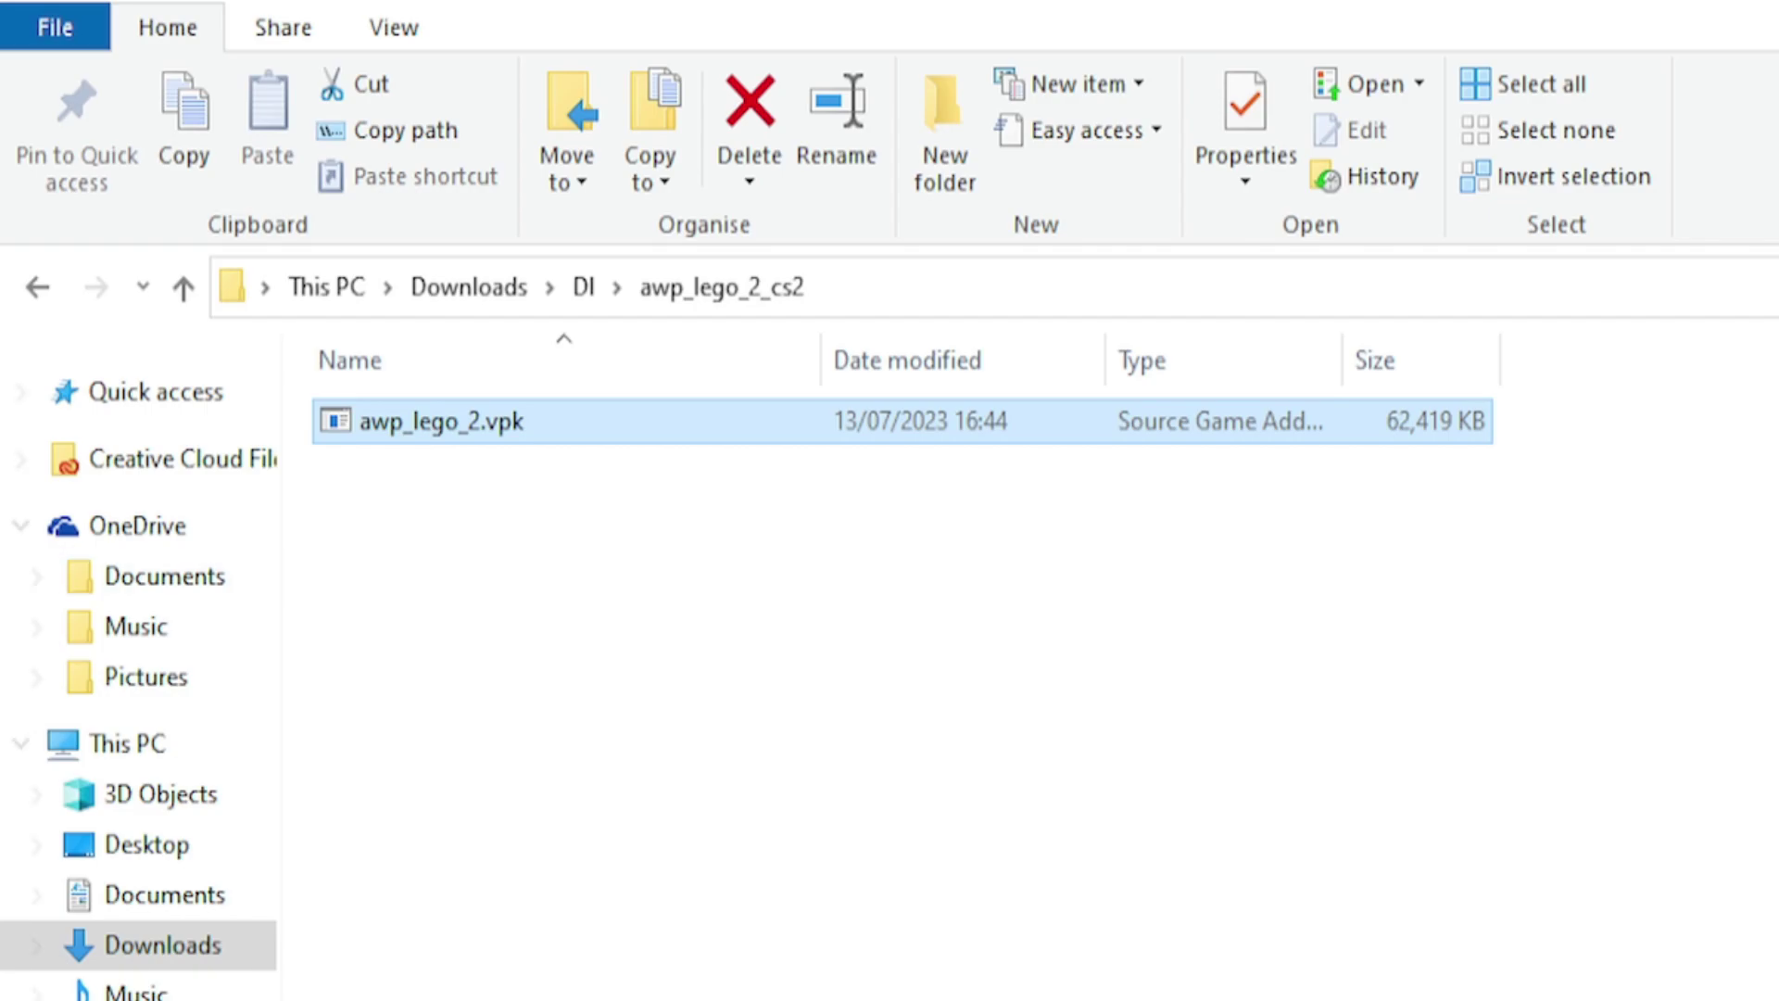
{"action": "right_click", "coordinate": [405, 425]}
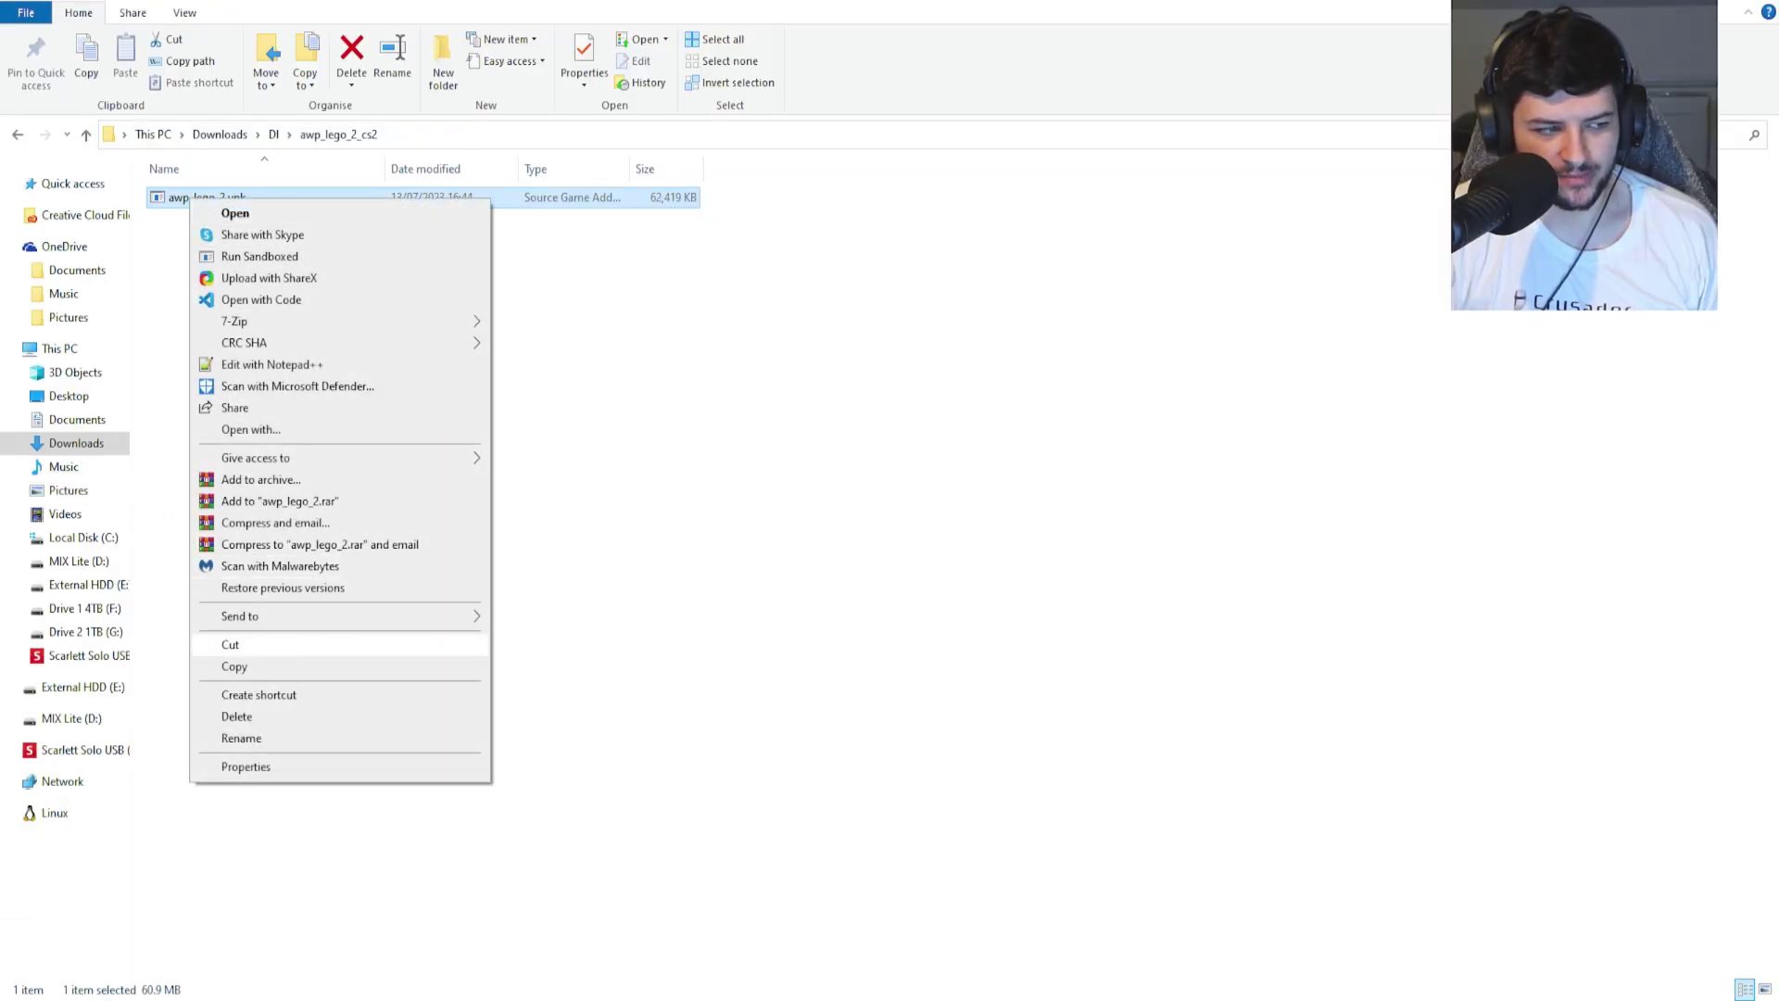
Cut awp_lego_2.vpk and browse Counter-Strike 2's local files from Steam.
{"action": "left_click", "coordinate": [232, 644]}
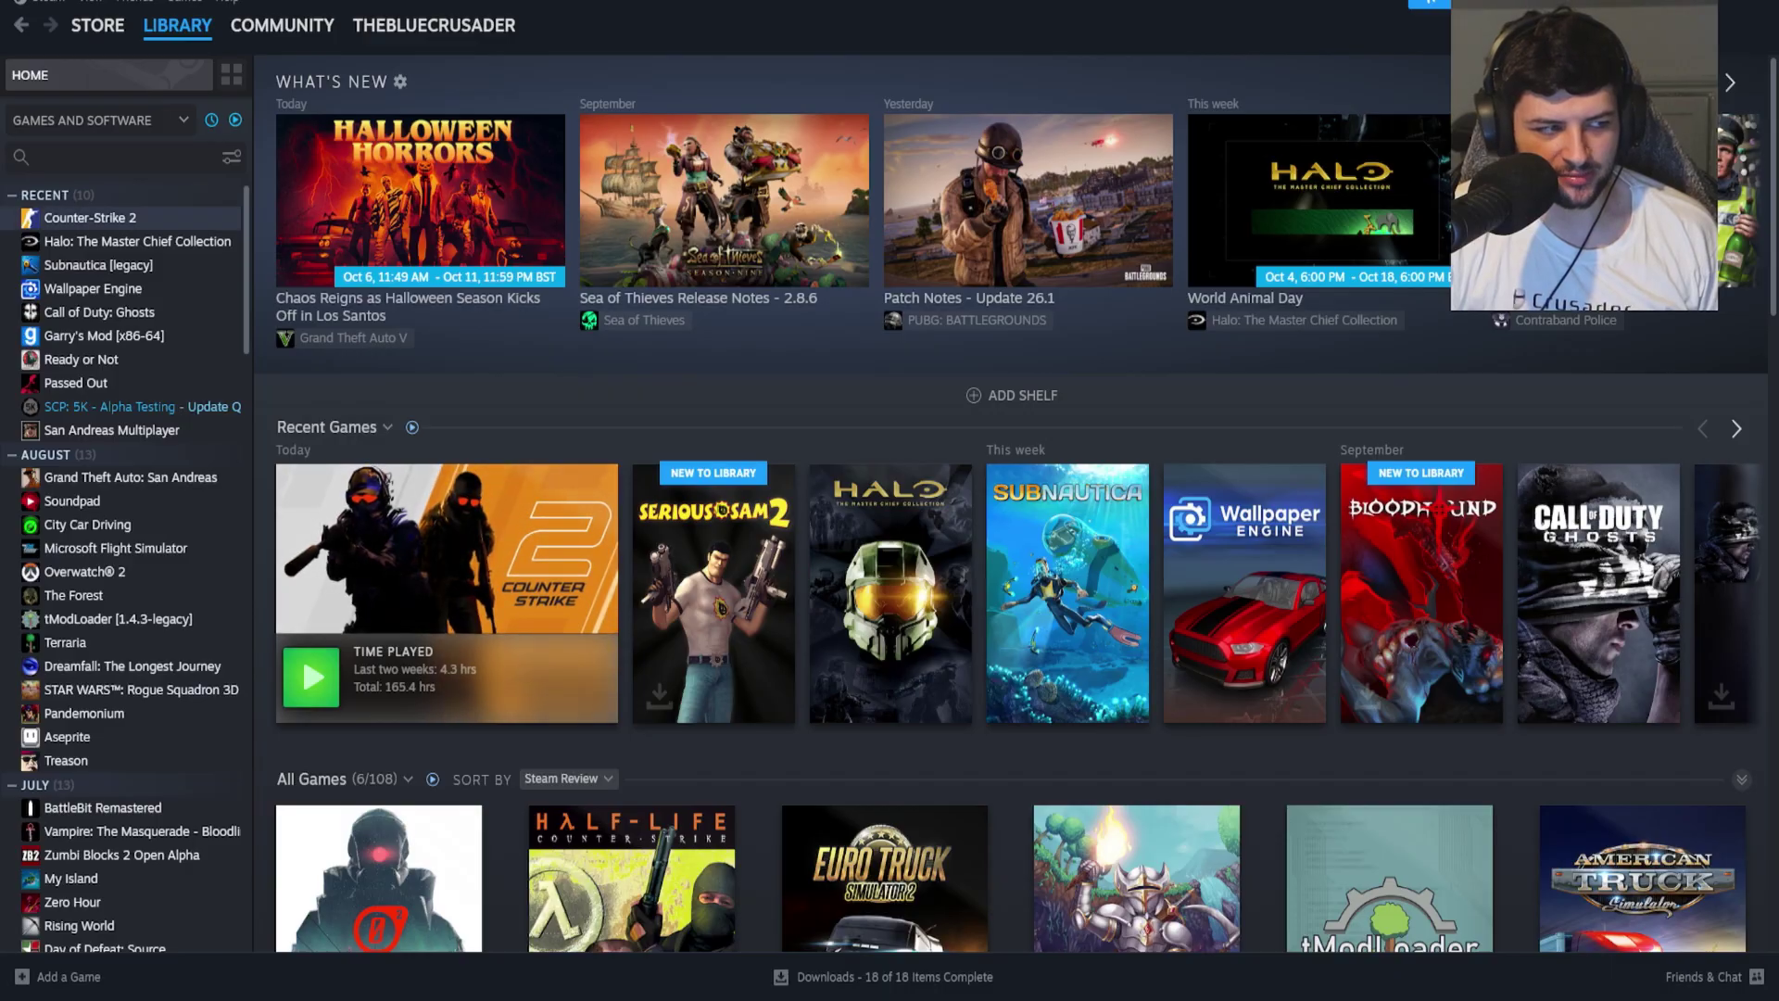
{"action": "left_click", "coordinate": [90, 216]}
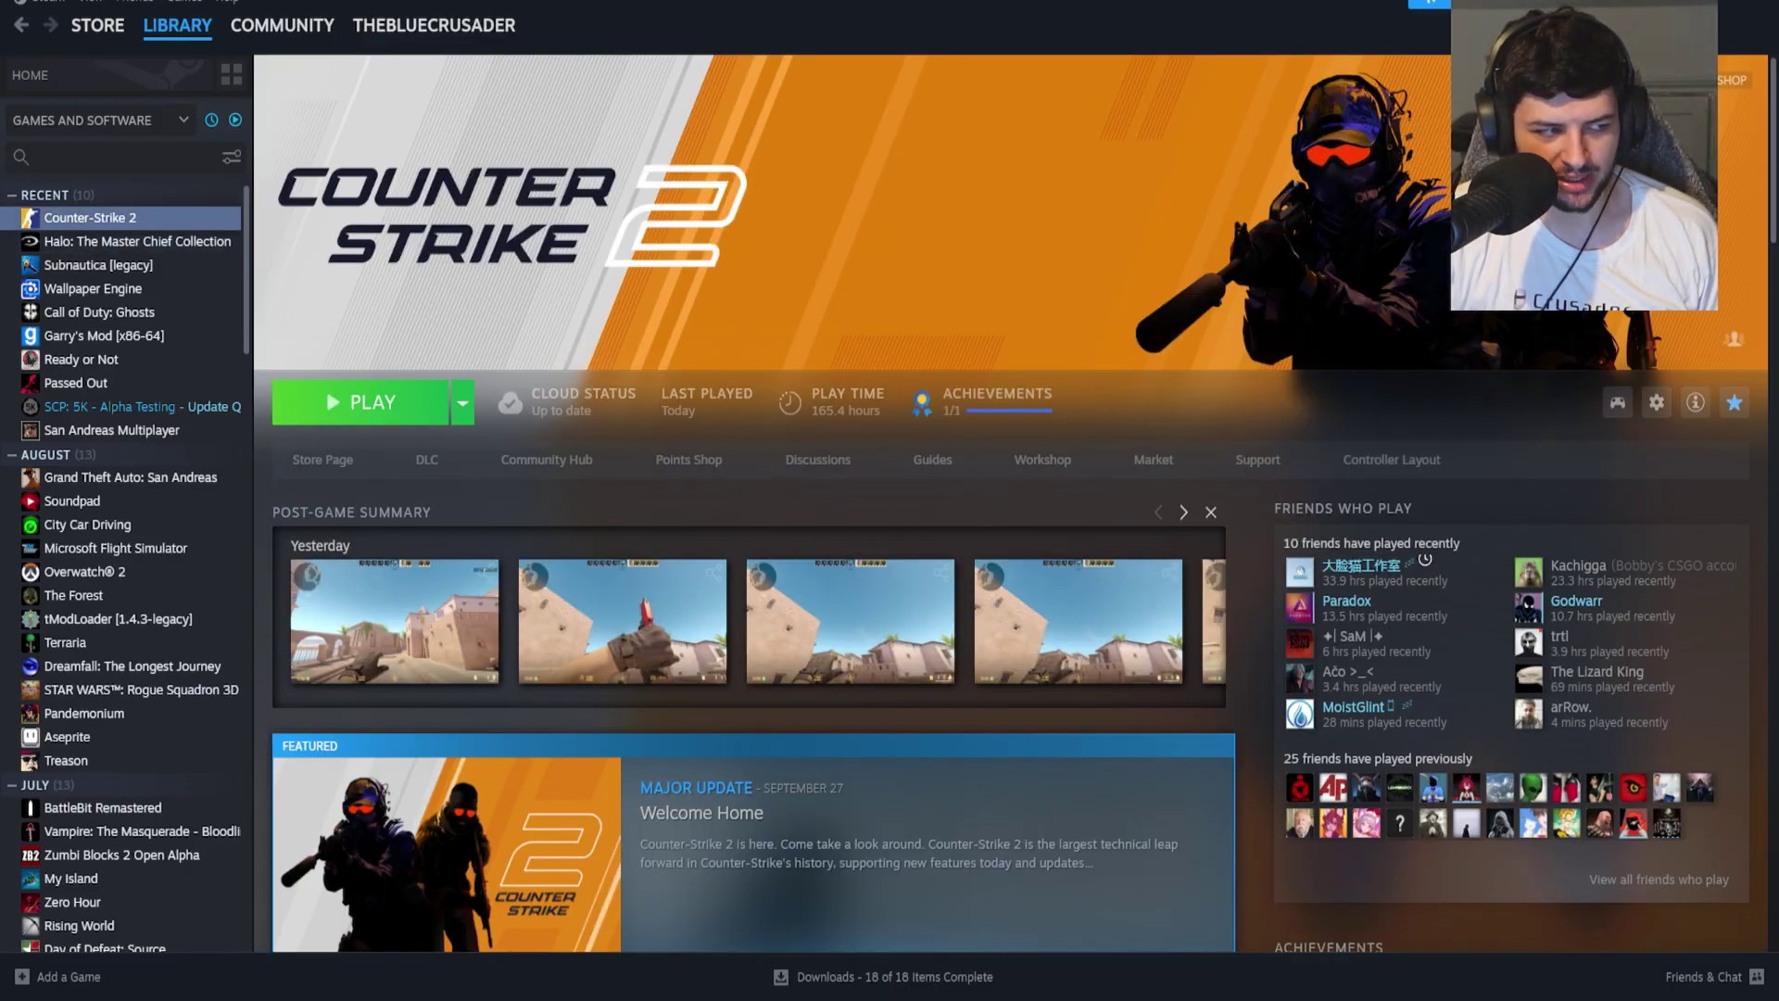
{"action": "right_click", "coordinate": [130, 220]}
{"action": "mouse_move", "coordinate": [170, 373]}
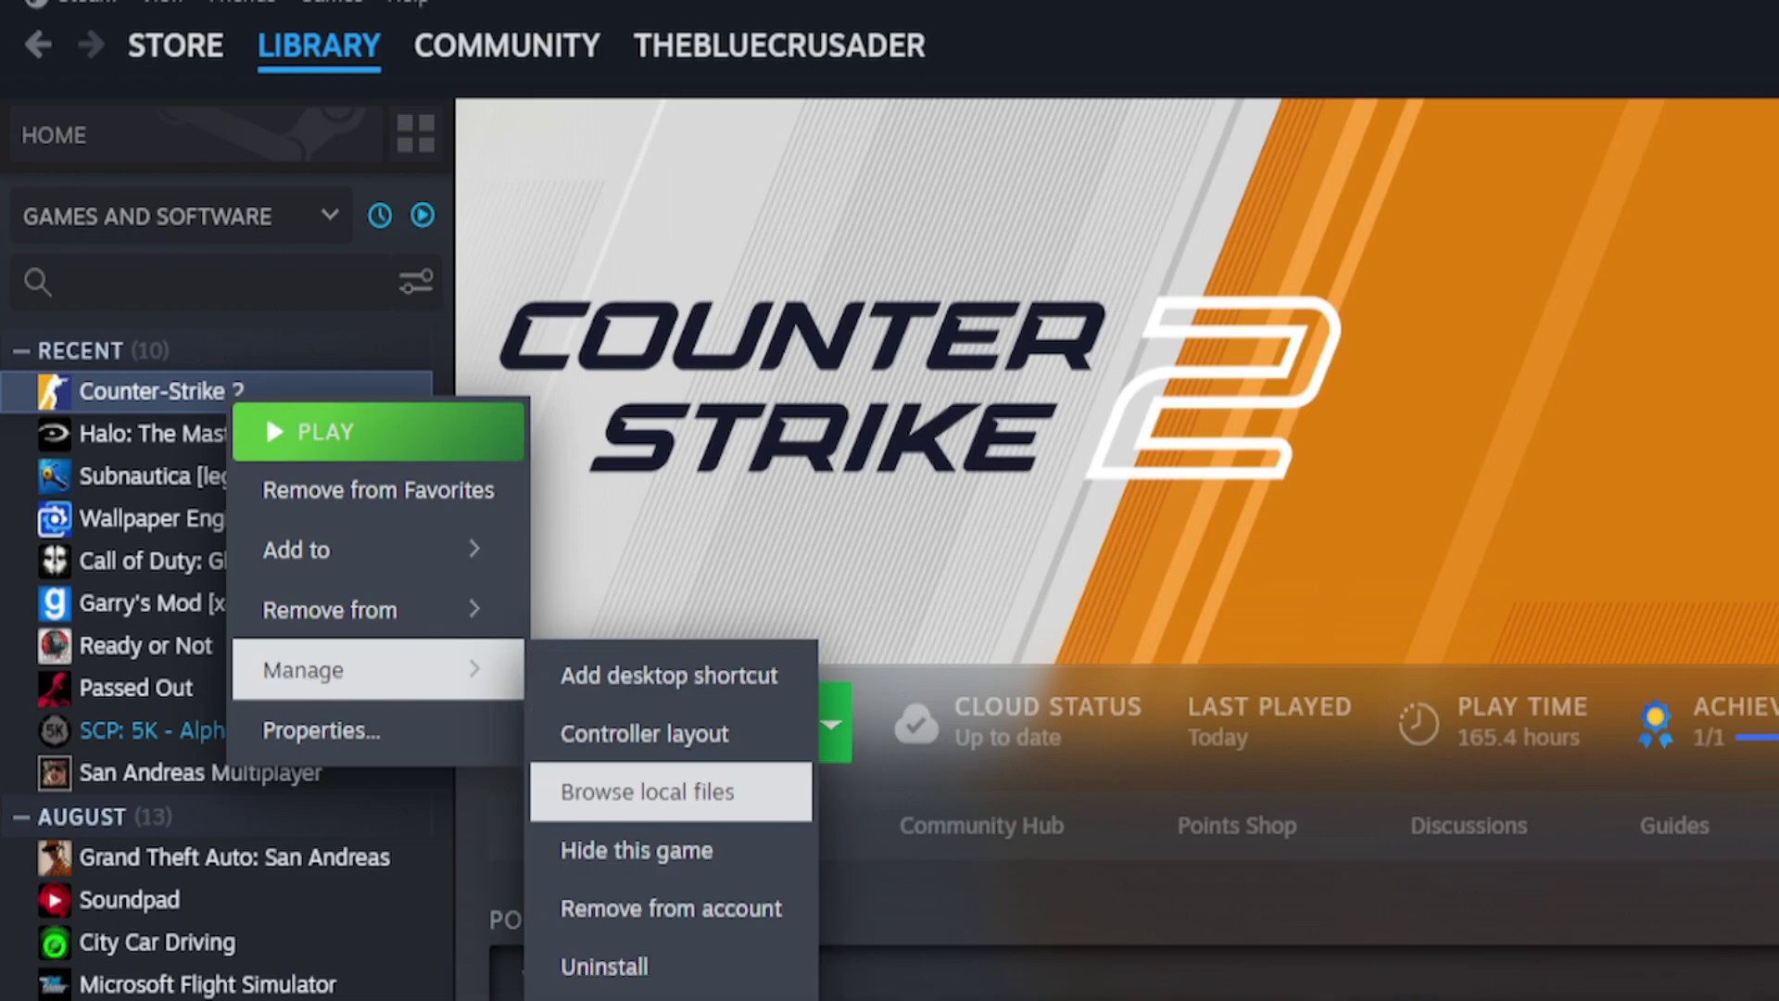
{"action": "left_click", "coordinate": [647, 792]}
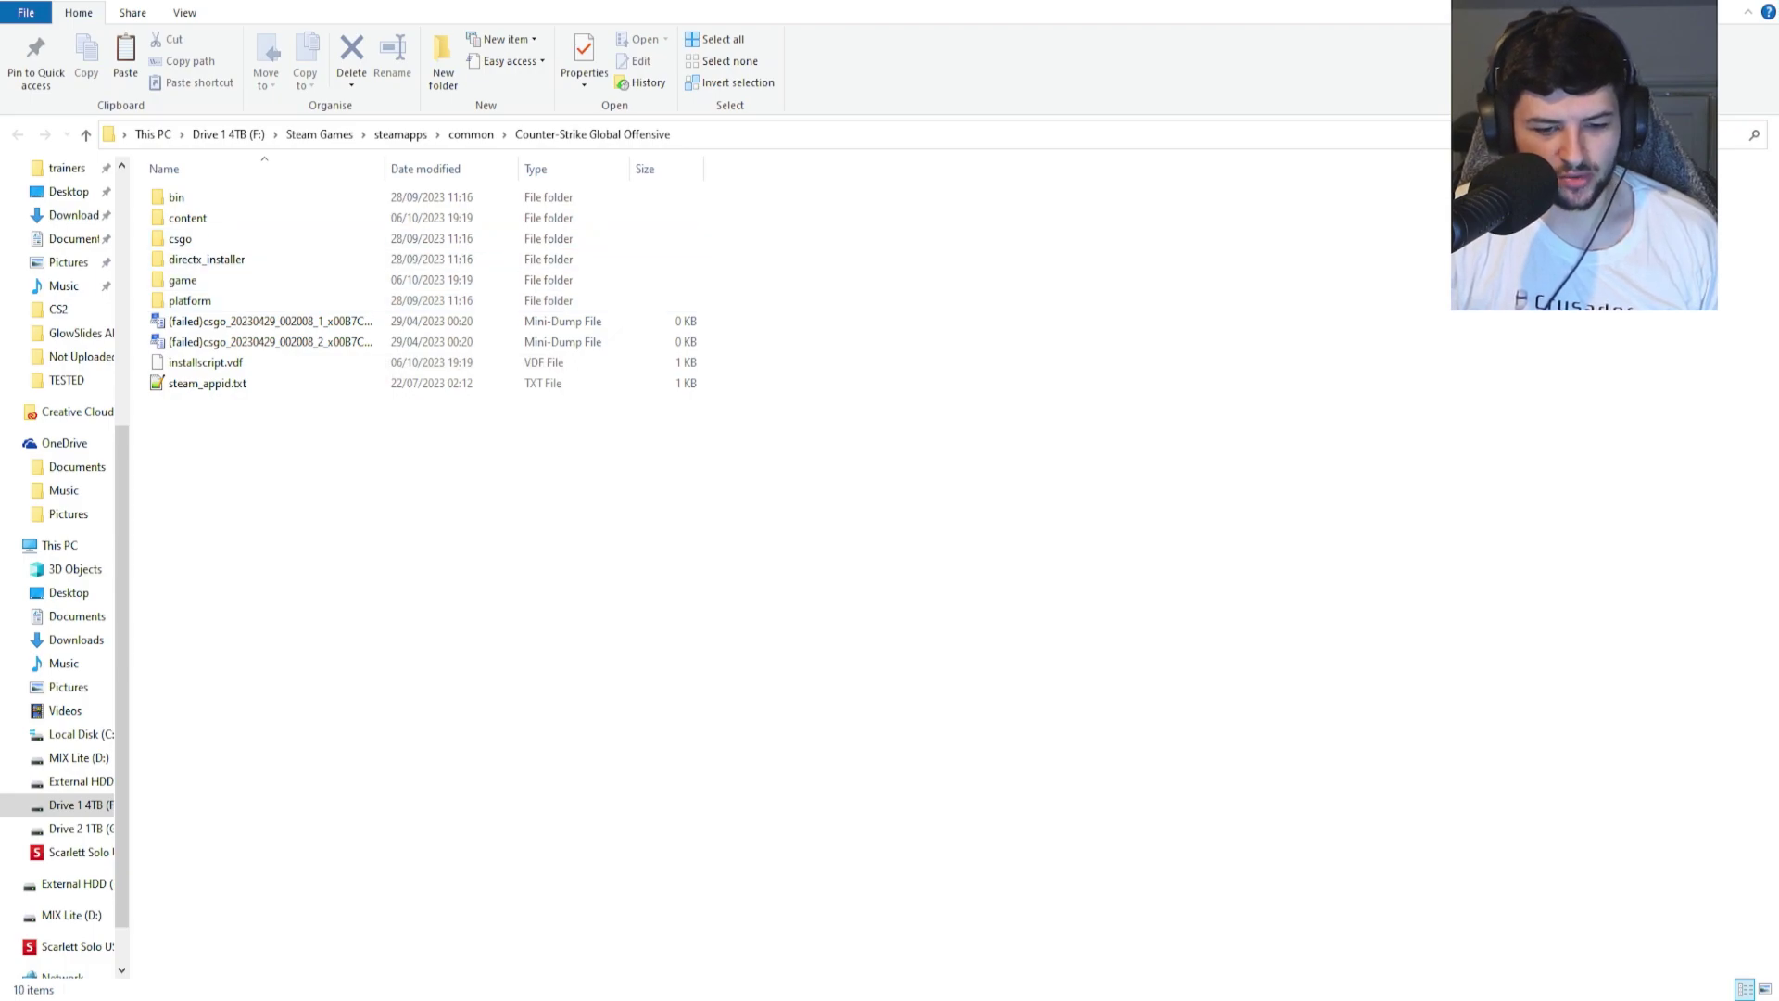
Paste awp_lego_2.vpk into the game\csgo\maps folder.
{"action": "left_click", "coordinate": [185, 280]}
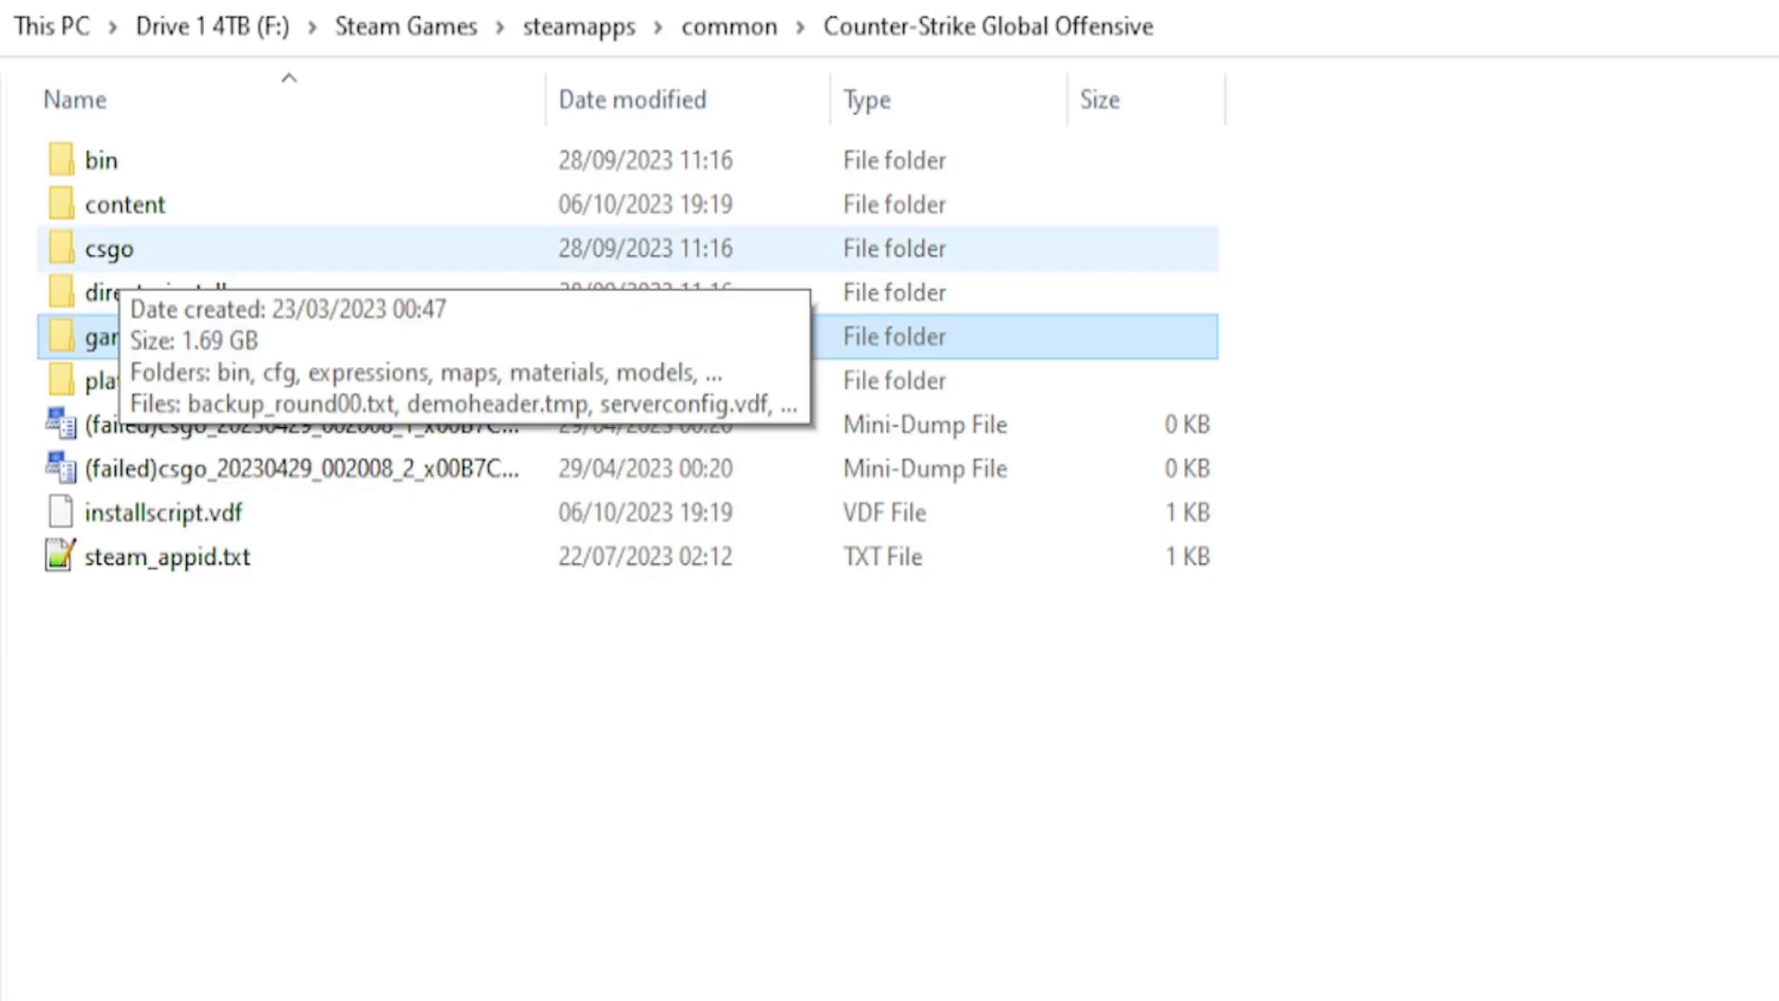
{"action": "double_click", "coordinate": [139, 337]}
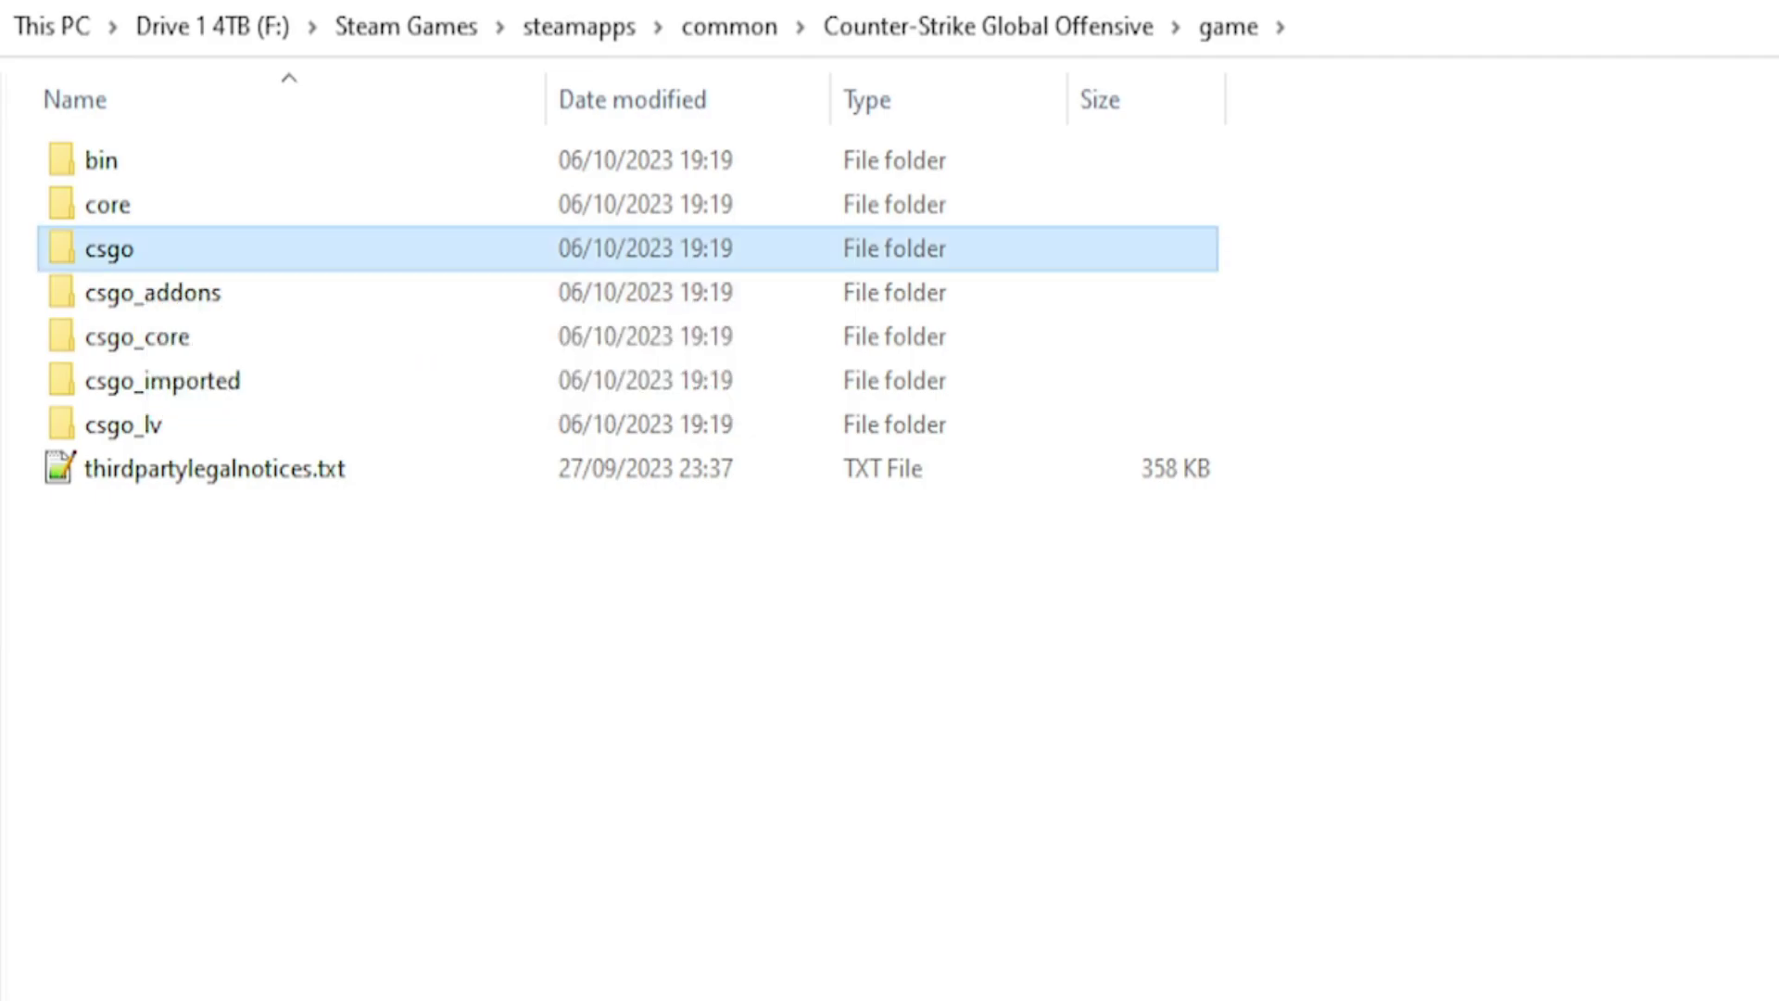
{"action": "double_click", "coordinate": [109, 248]}
{"action": "double_click", "coordinate": [114, 336]}
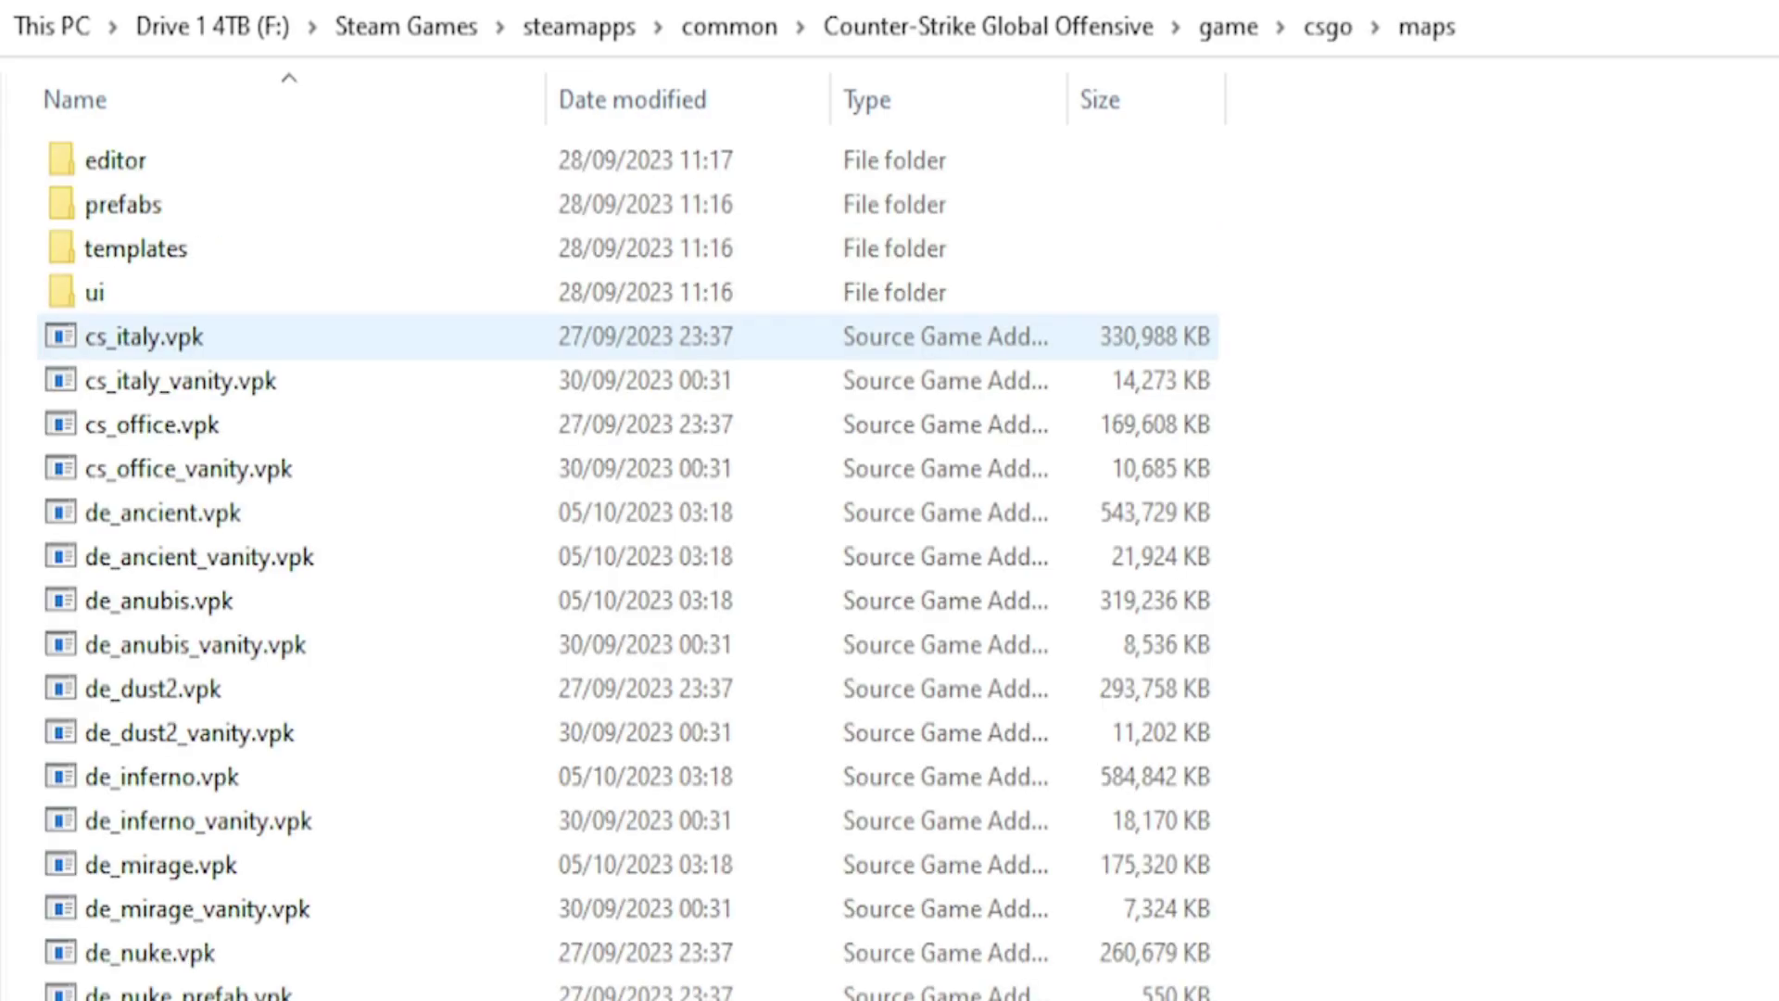
{"action": "left_click_drag", "start_coordinate": [1435, 999], "coordinate": [9, 316]}
{"action": "left_click", "coordinate": [144, 336]}
{"action": "left_click", "coordinate": [1436, 556]}
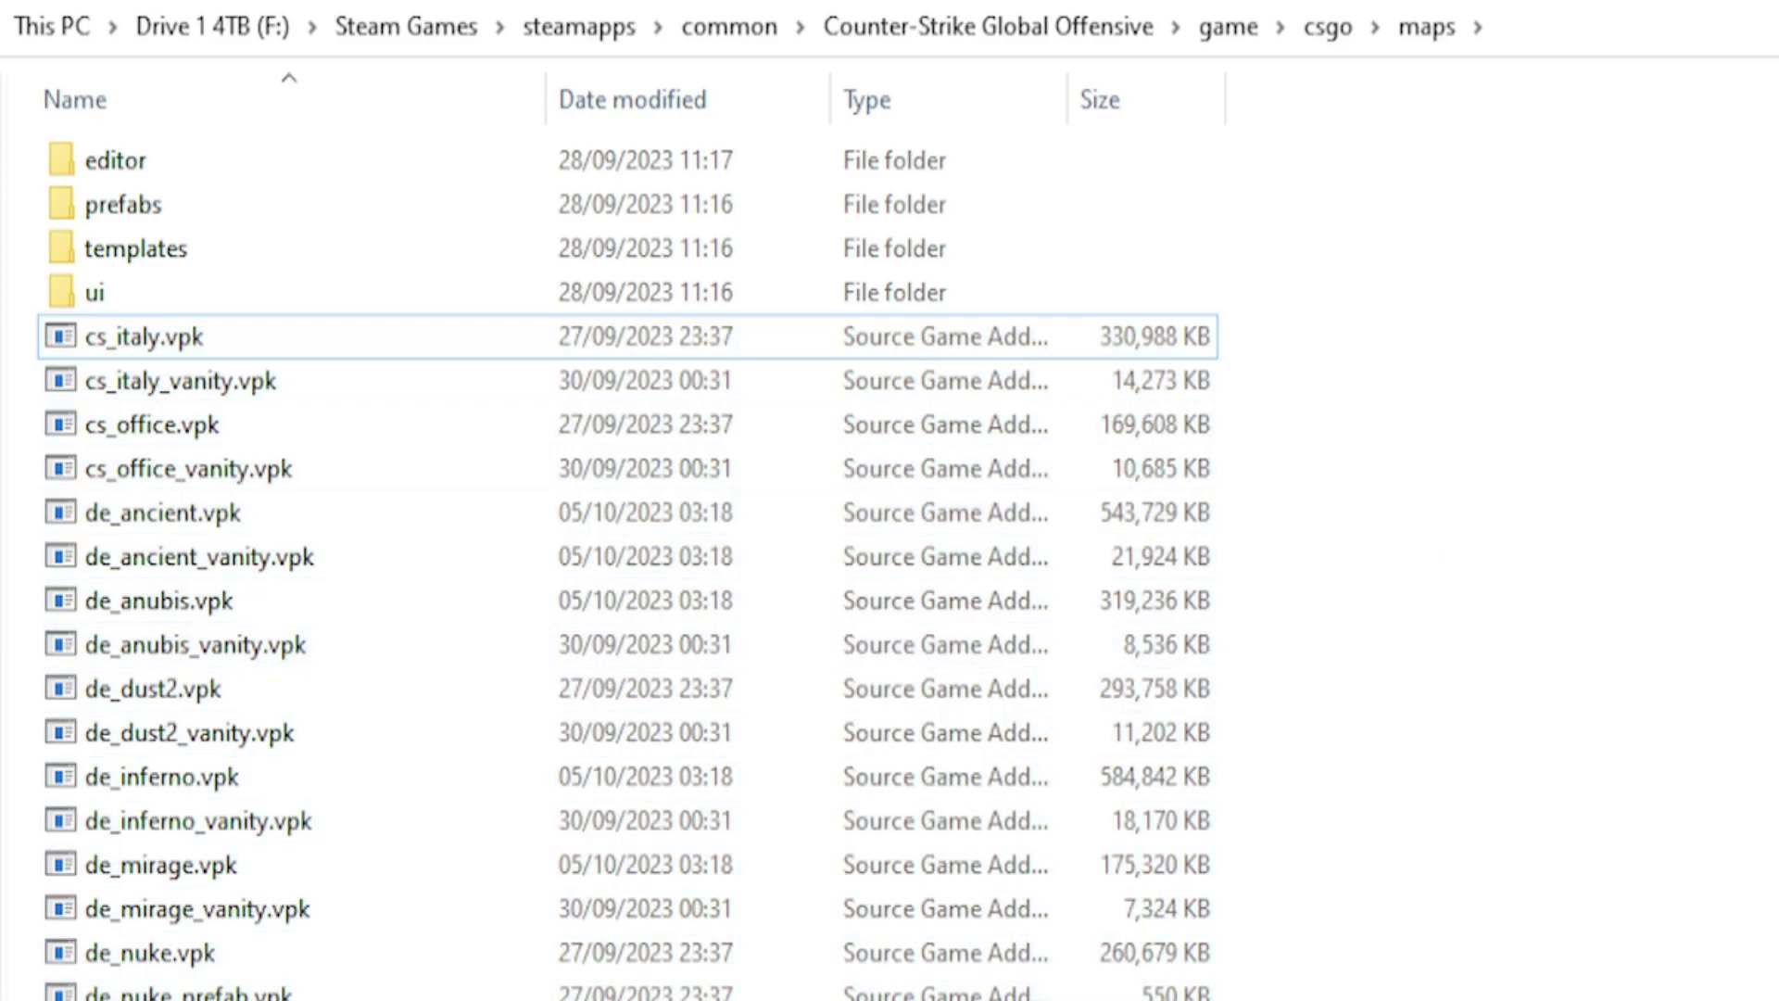
{"action": "right_click", "coordinate": [340, 995]}
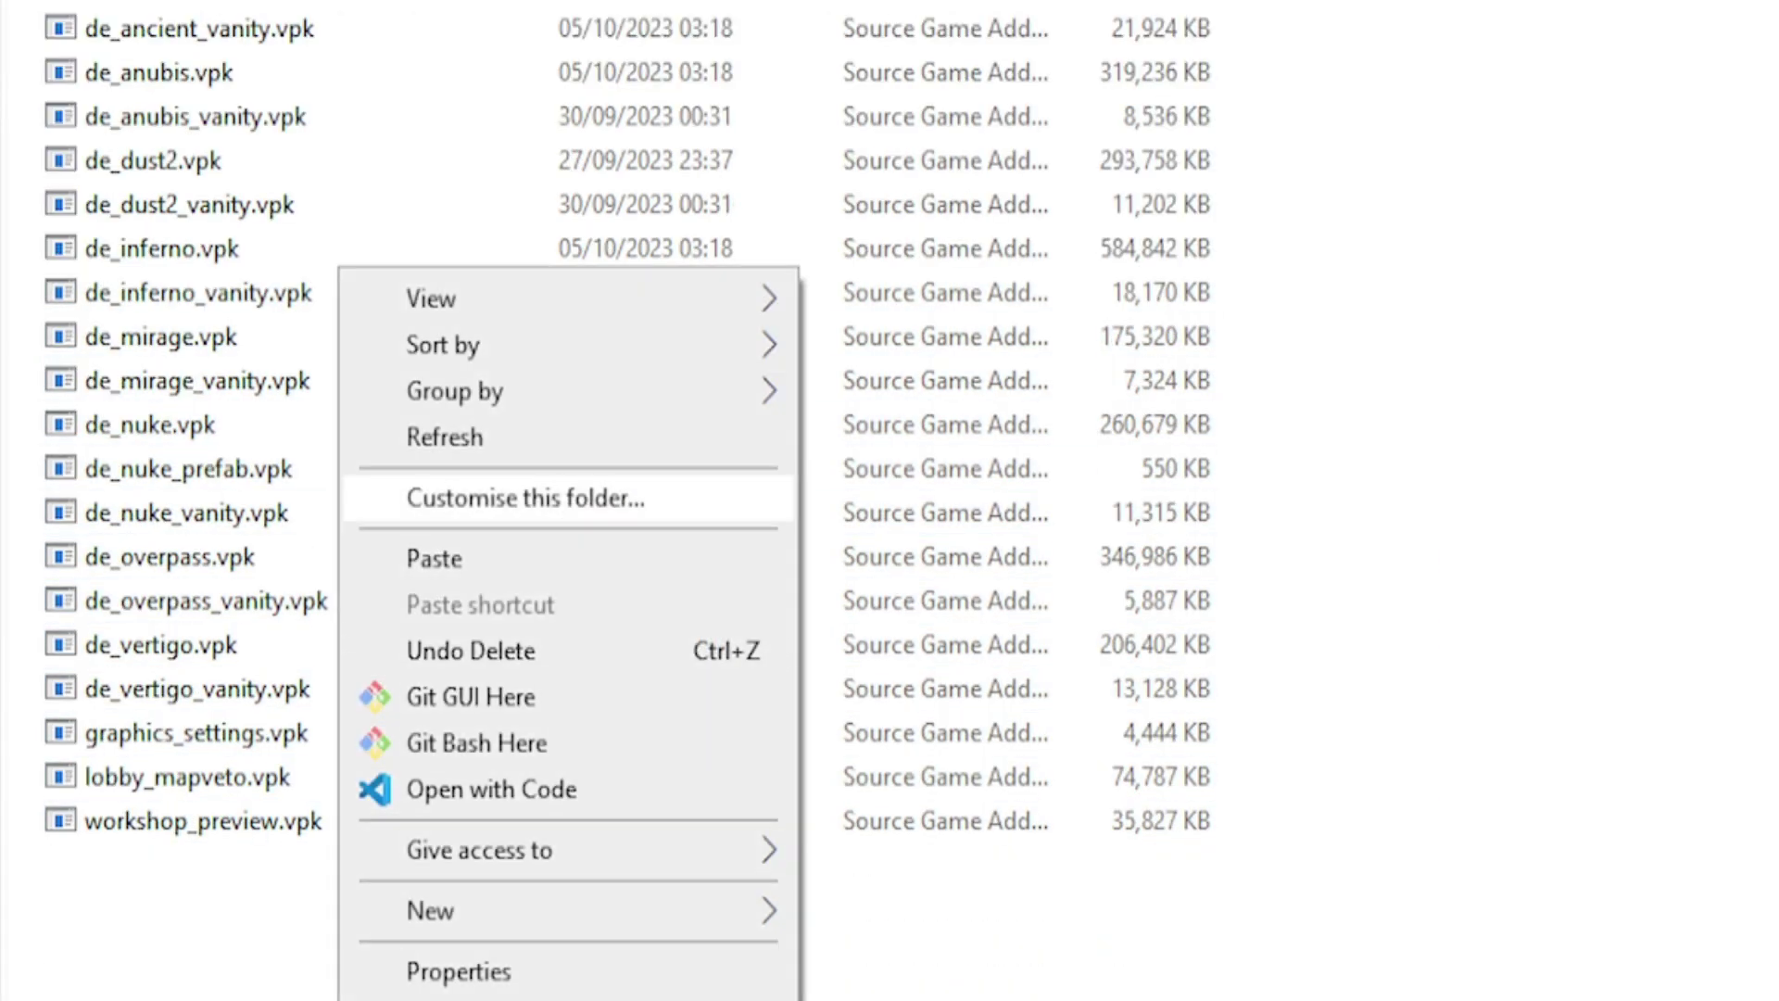
{"action": "left_click", "coordinate": [445, 558]}
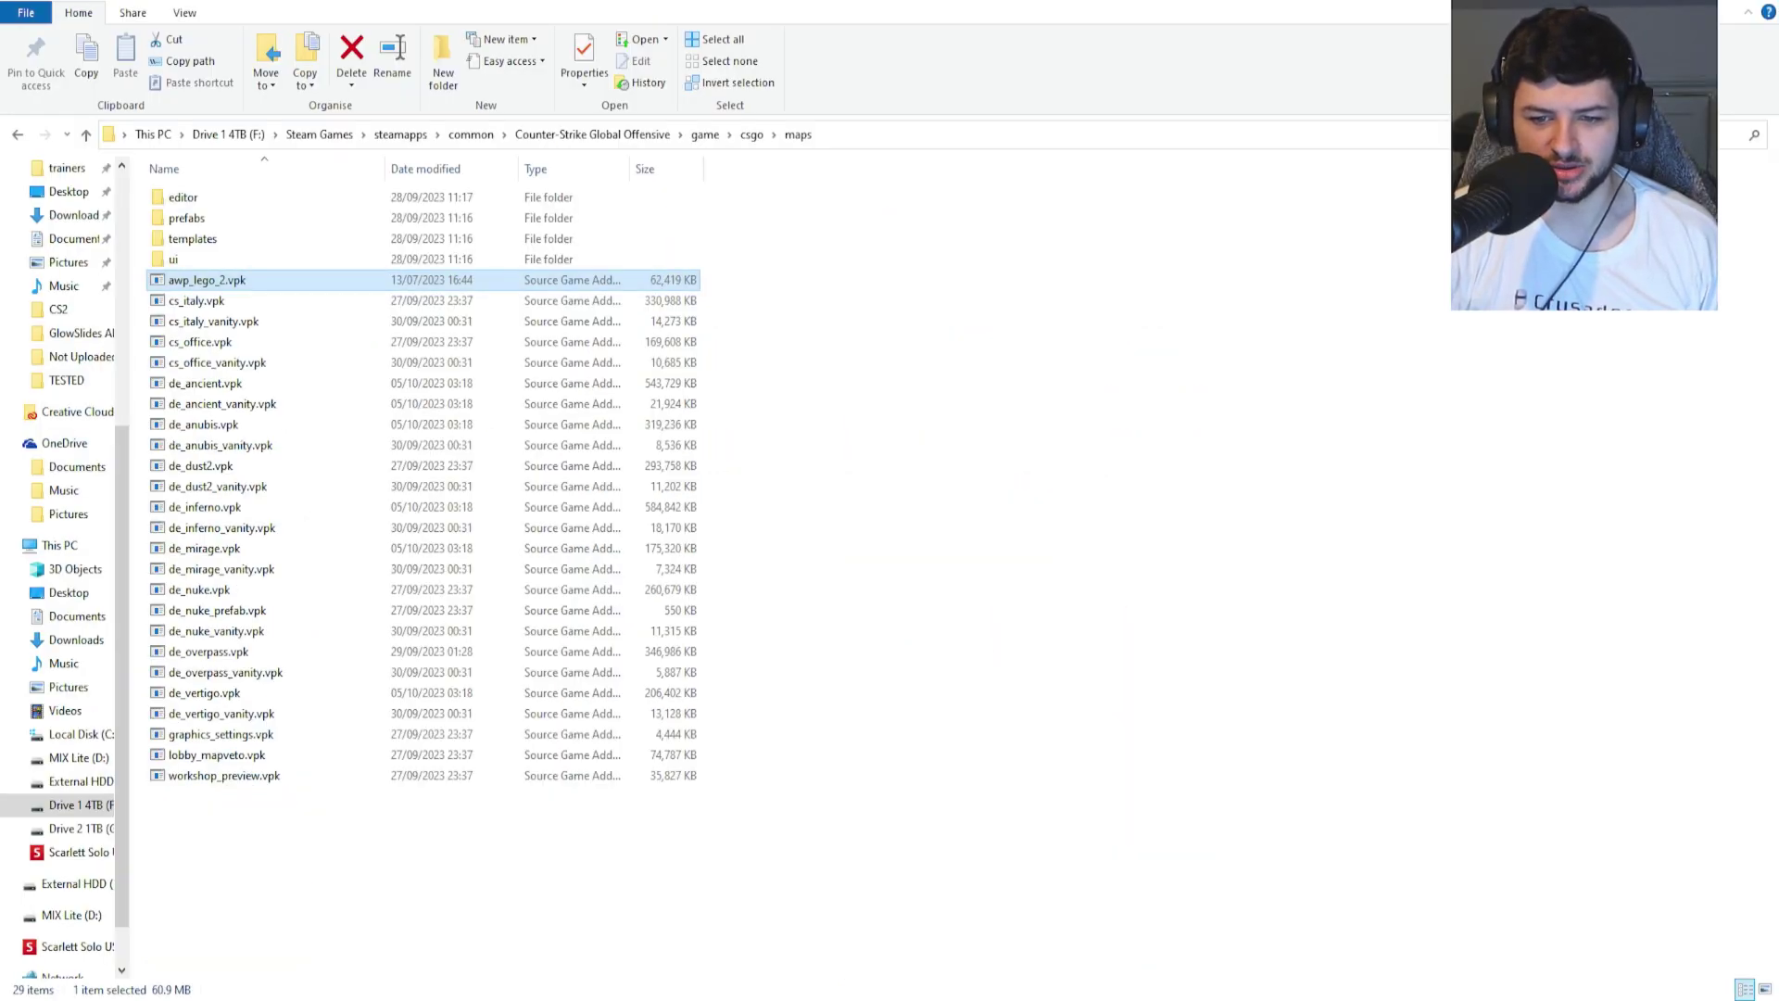
Launch Counter-Strike 2, then move aside and close the Workshop Tools window.
{"action": "left_click", "coordinate": [973, 463]}
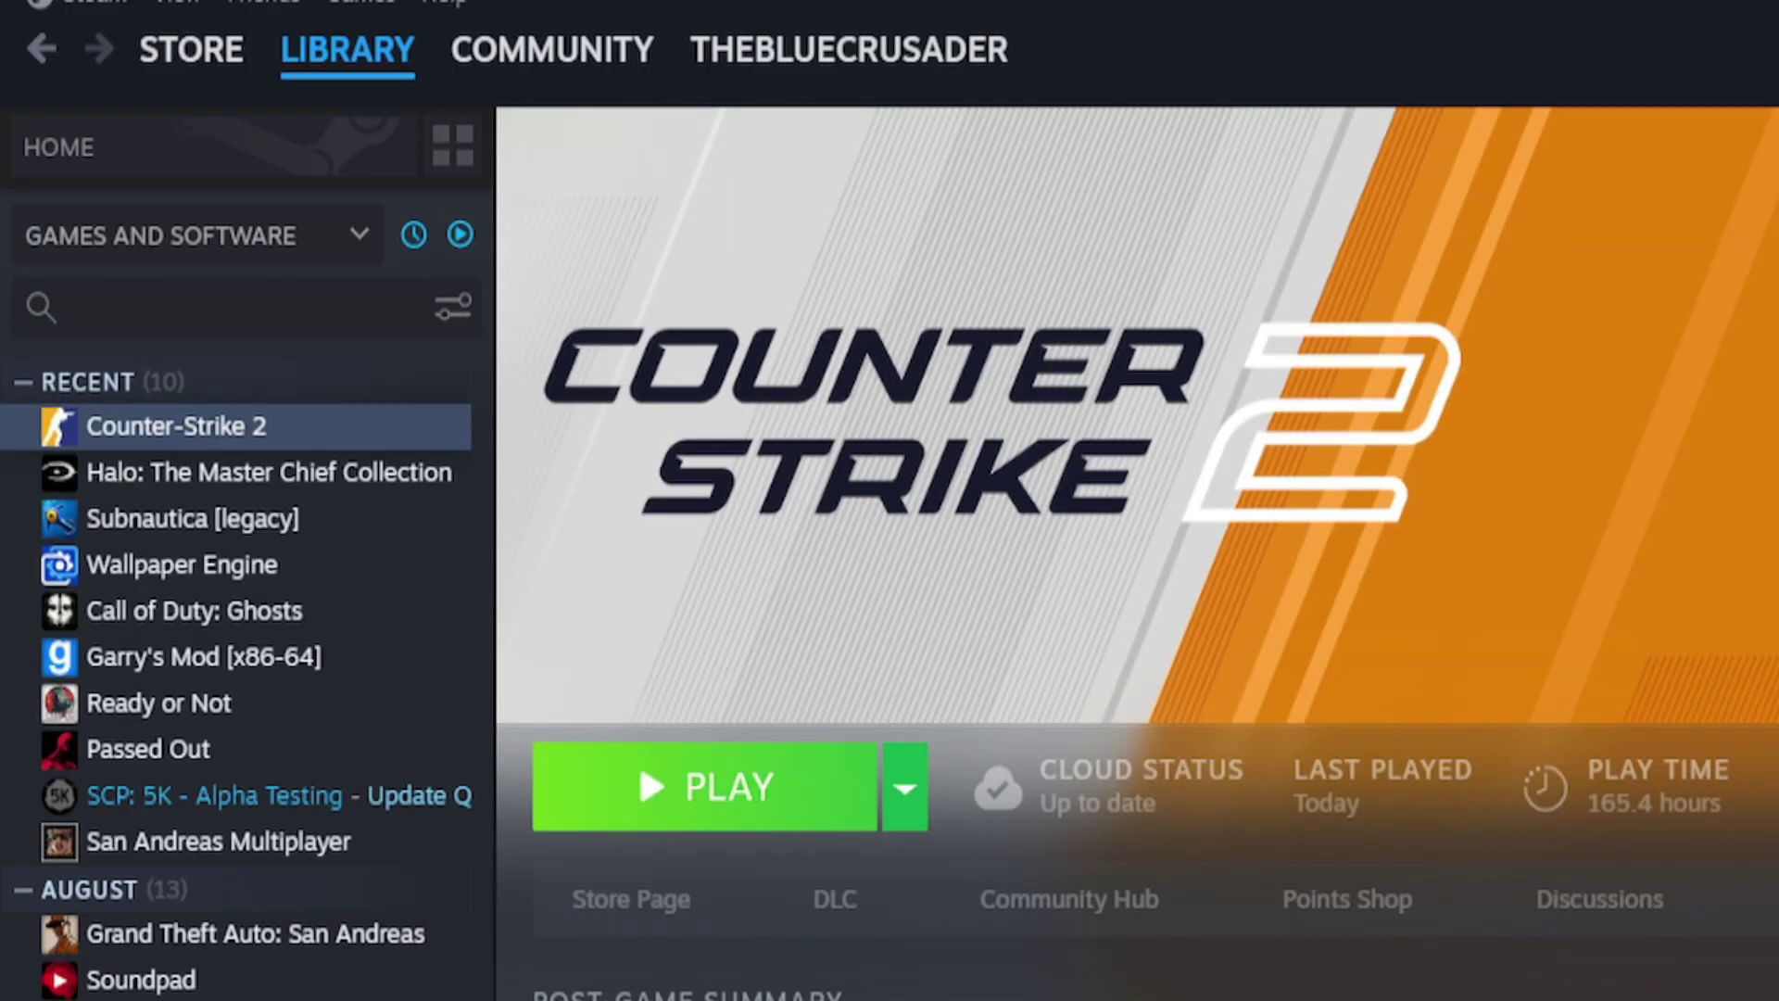
{"action": "left_click", "coordinate": [705, 786]}
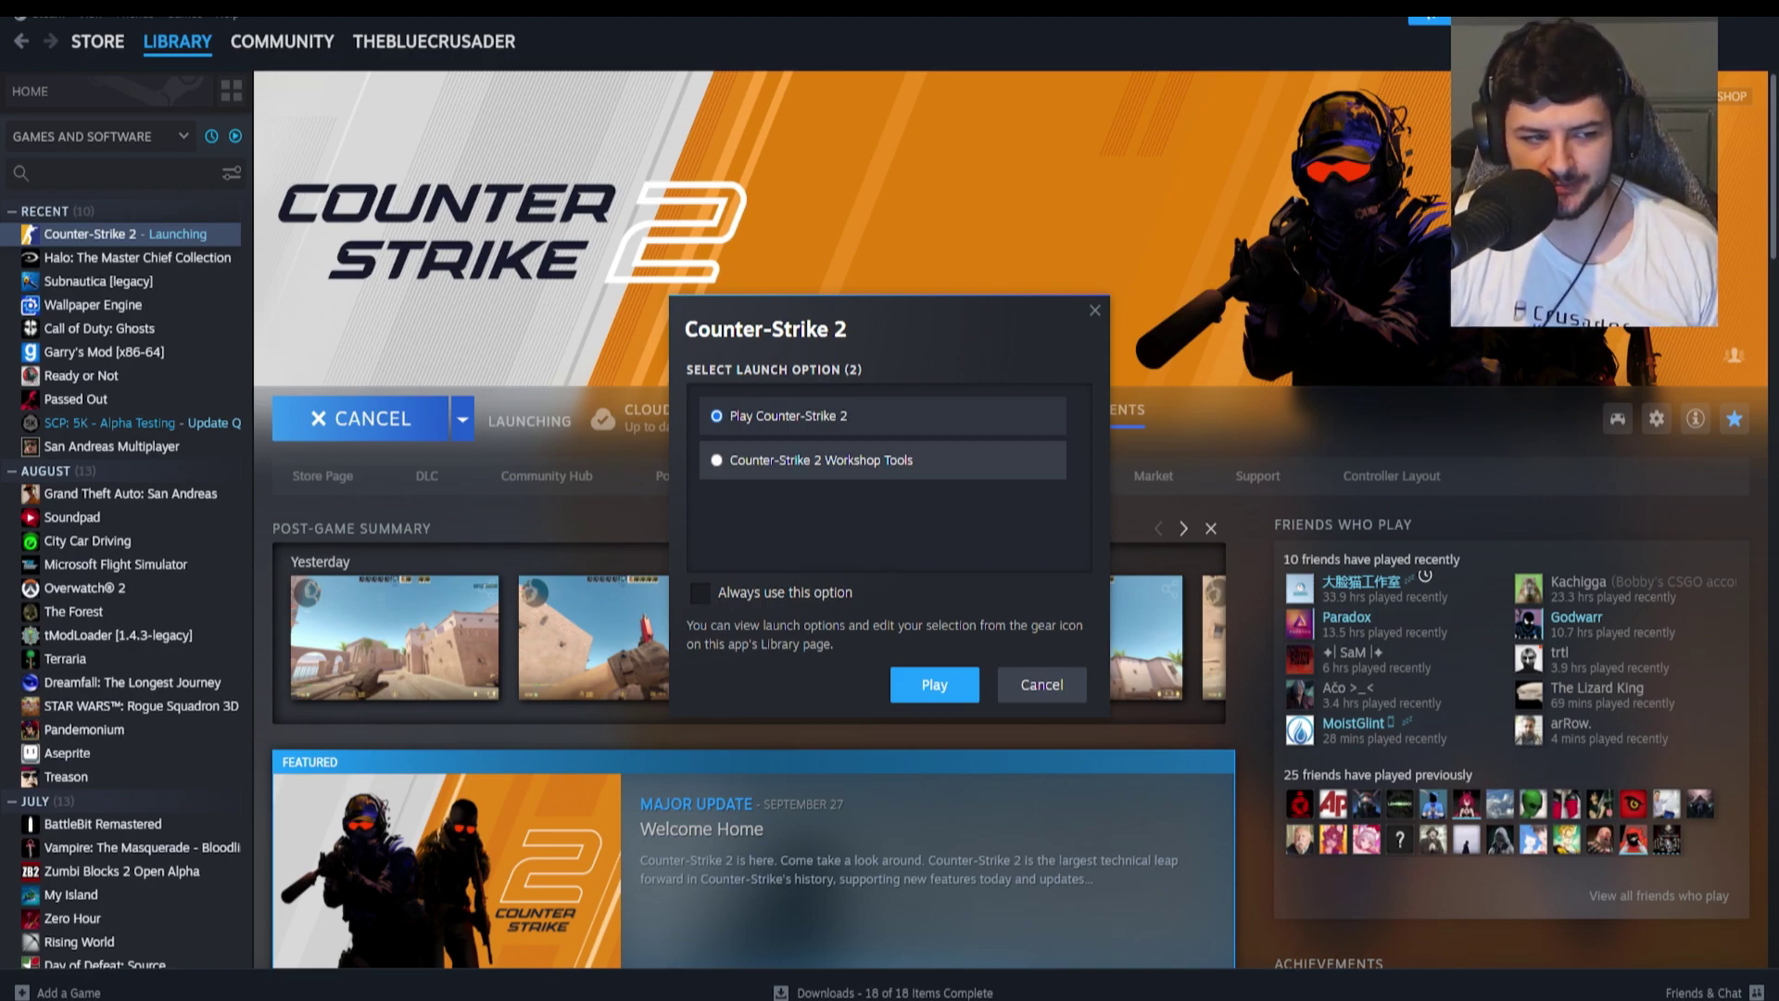
{"action": "left_click", "coordinate": [934, 685]}
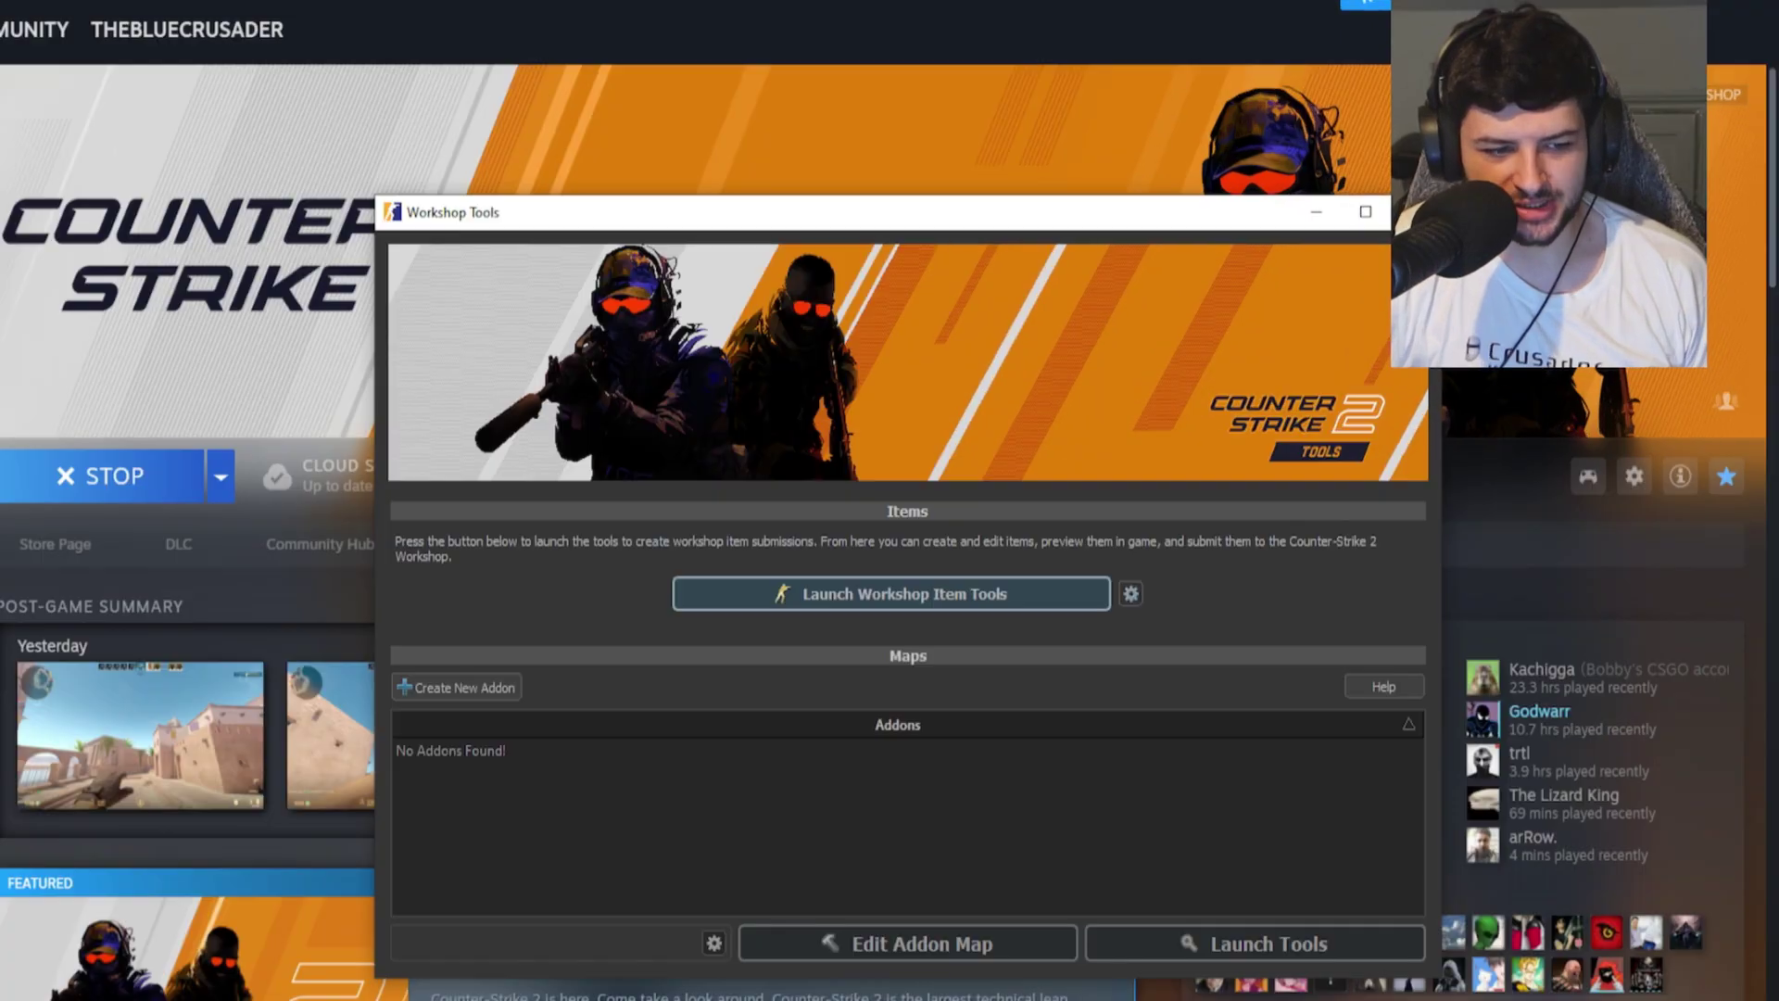
{"action": "left_click_drag", "start_coordinate": [542, 219], "coordinate": [501, 168]}
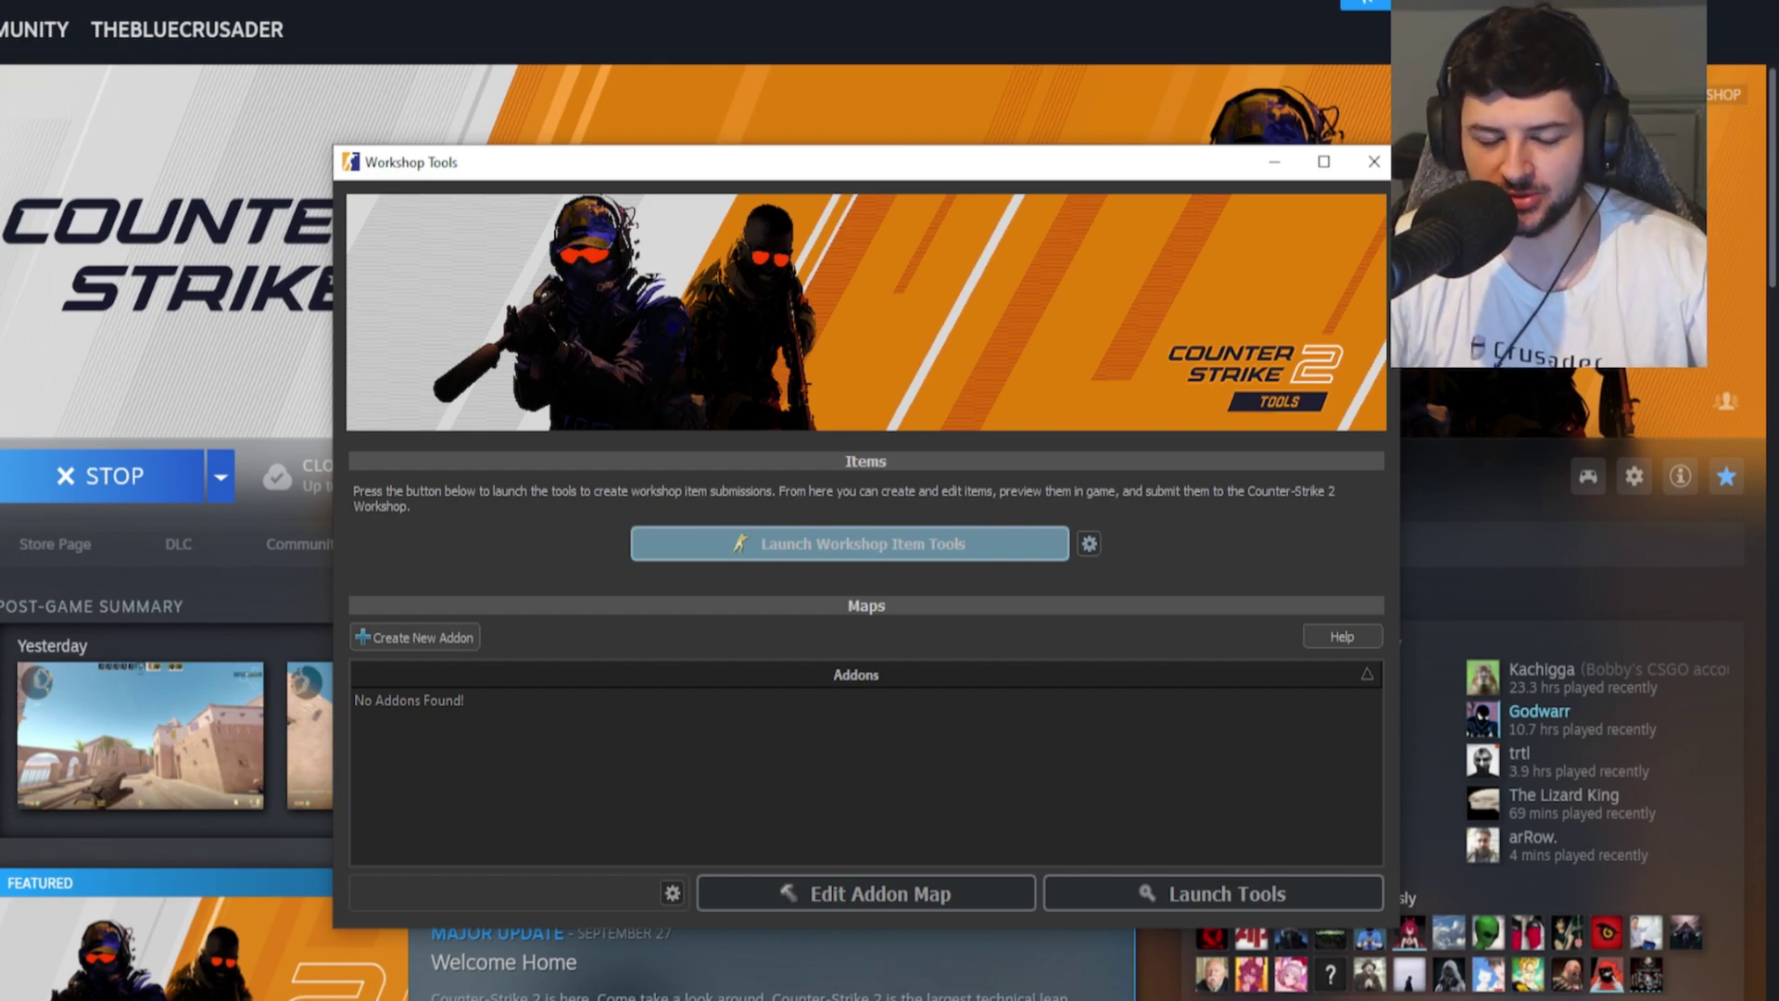
{"action": "left_click", "coordinate": [850, 544]}
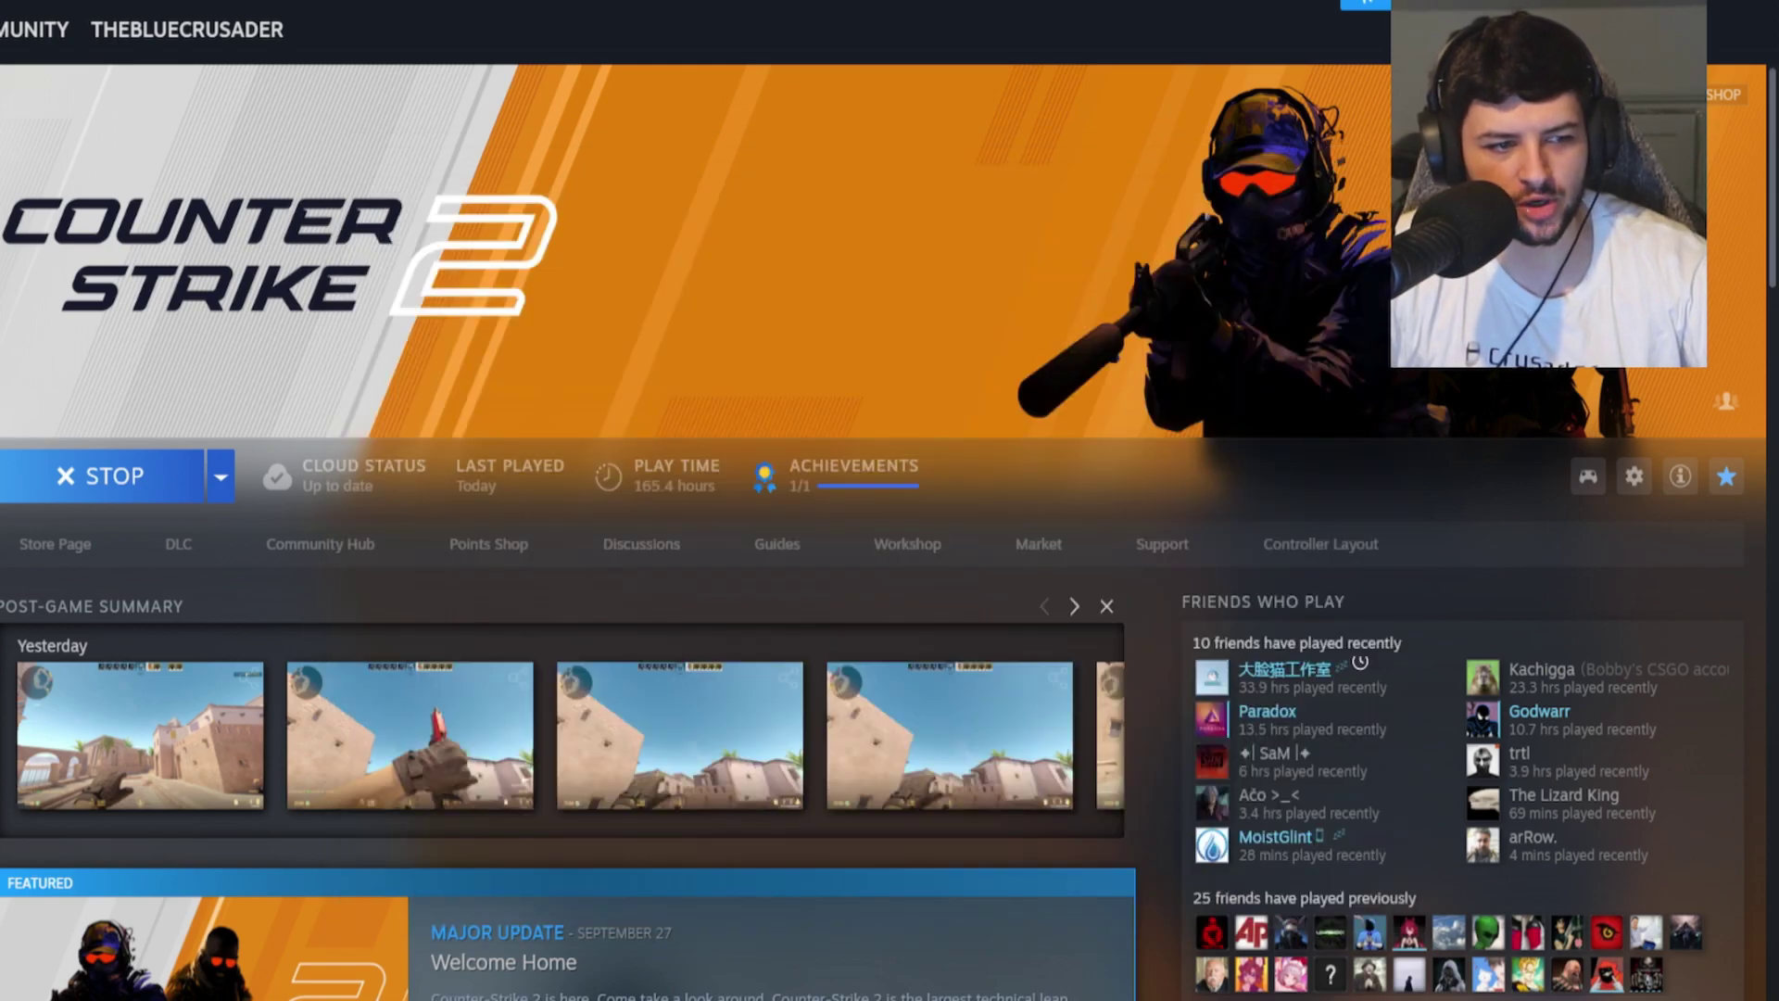
Visit and scroll the Counter-Strike 2 Workshop page, then go back to LIBRARY.
{"action": "left_click", "coordinate": [907, 544]}
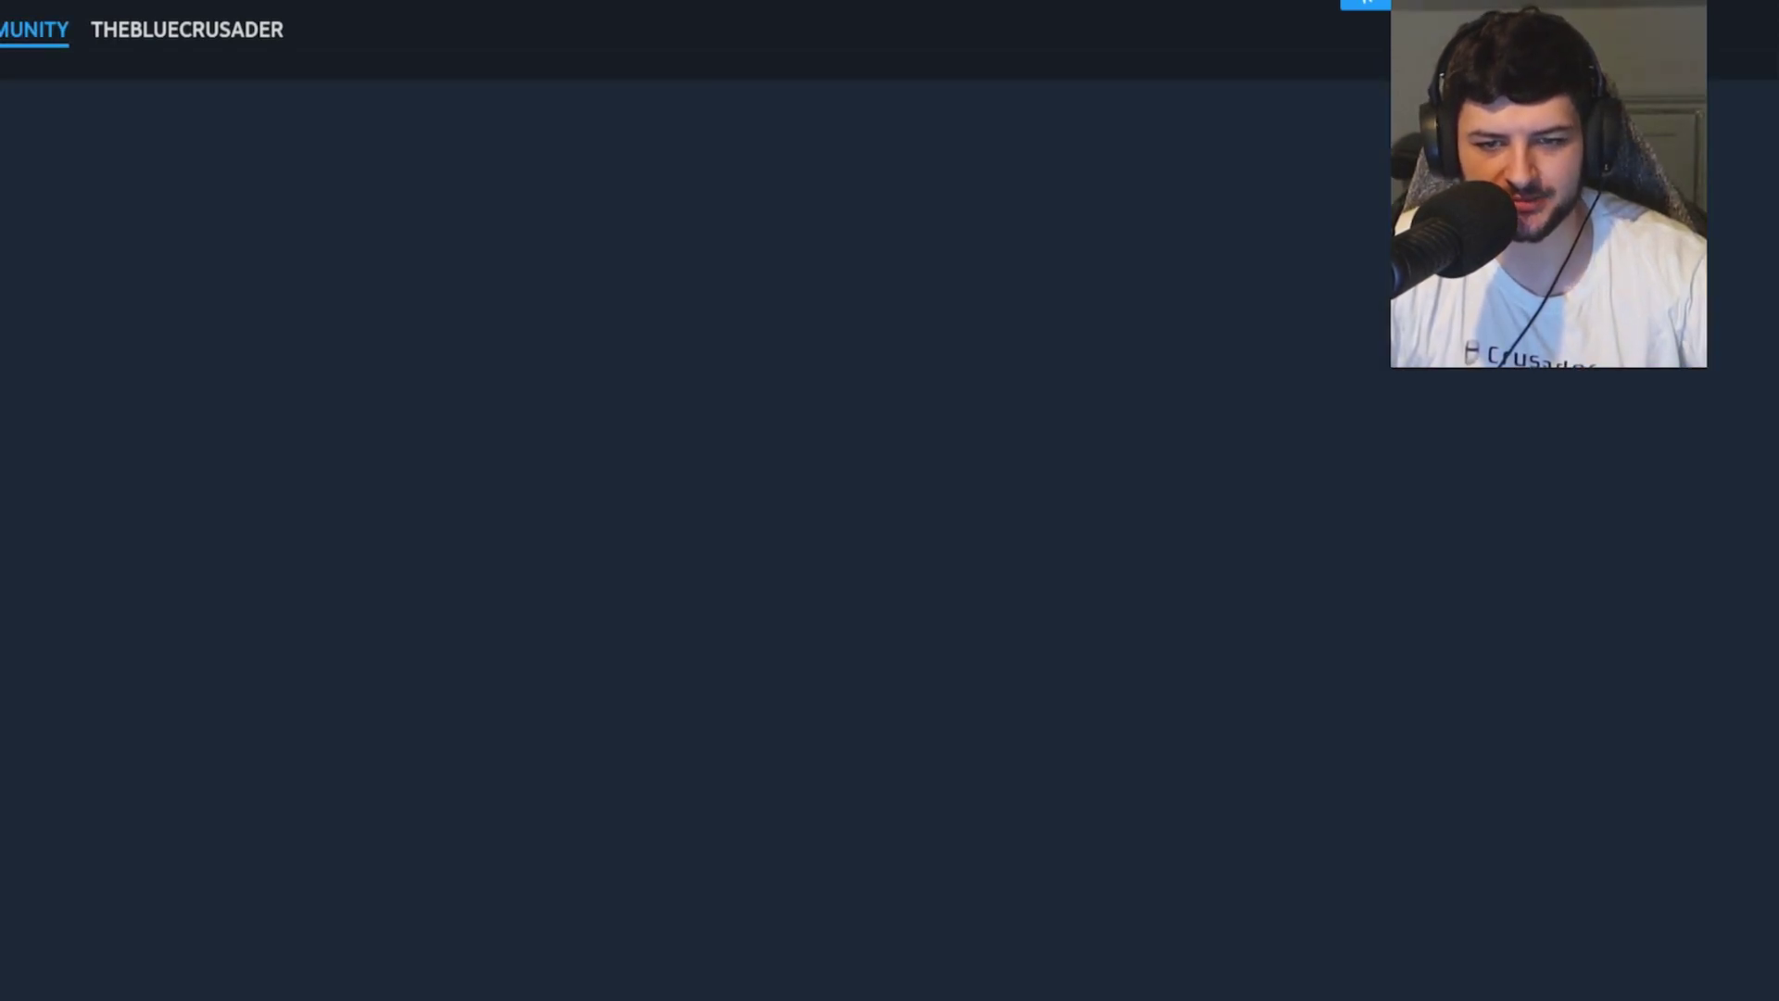
{"action": "scroll", "coordinate": [704, 603], "scroll_direction": "down", "scroll_amount": 1}
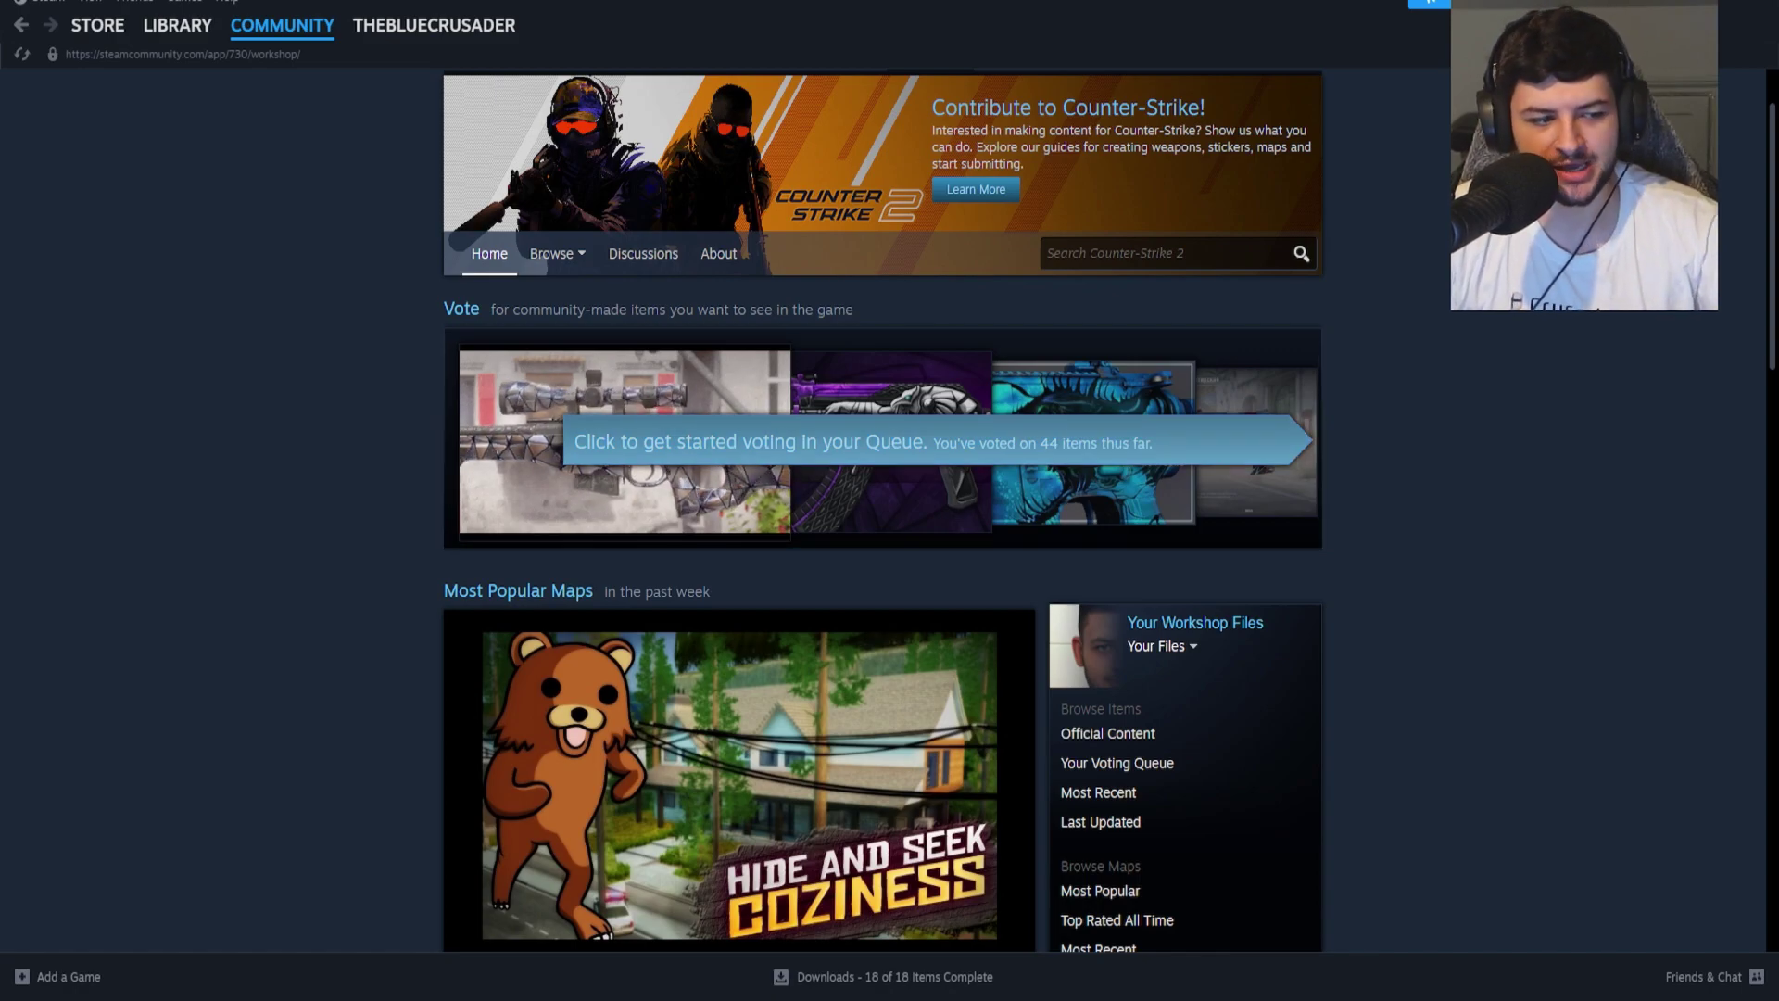
{"action": "left_click", "coordinate": [177, 25]}
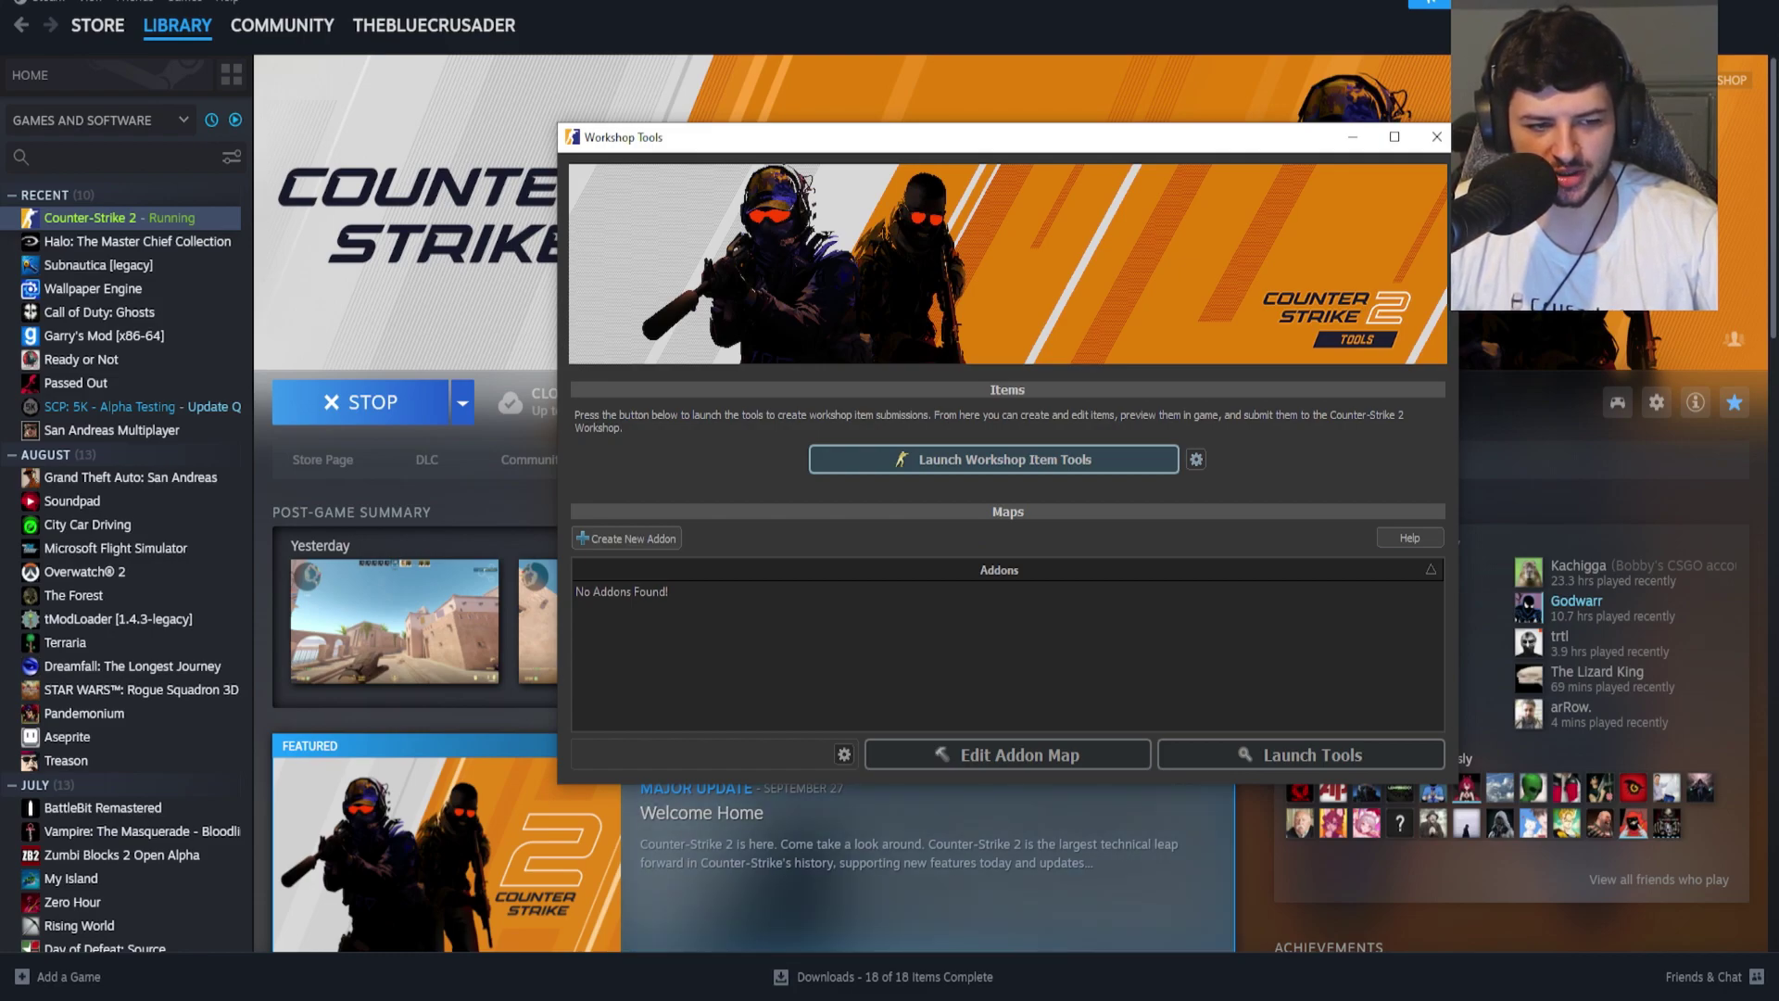
Cancel the Create New Addon dialog and close the Workshop Tools window.
{"action": "left_click", "coordinate": [627, 538]}
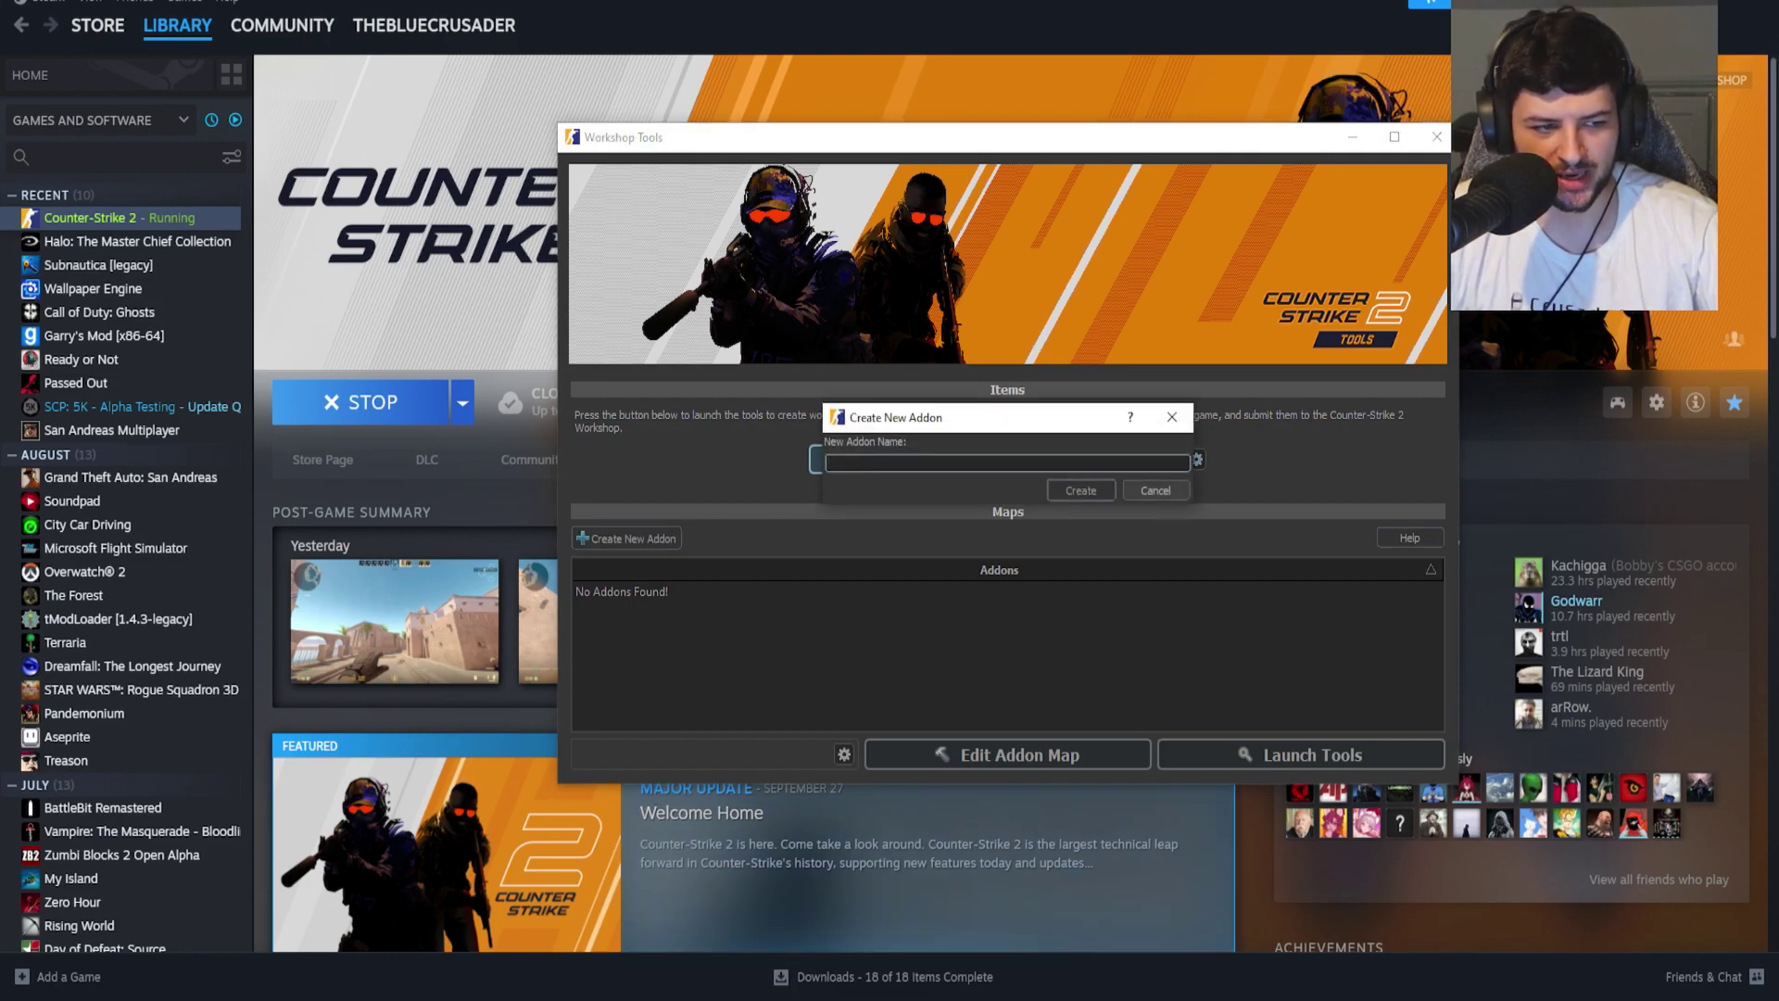
{"action": "left_click", "coordinate": [1156, 491]}
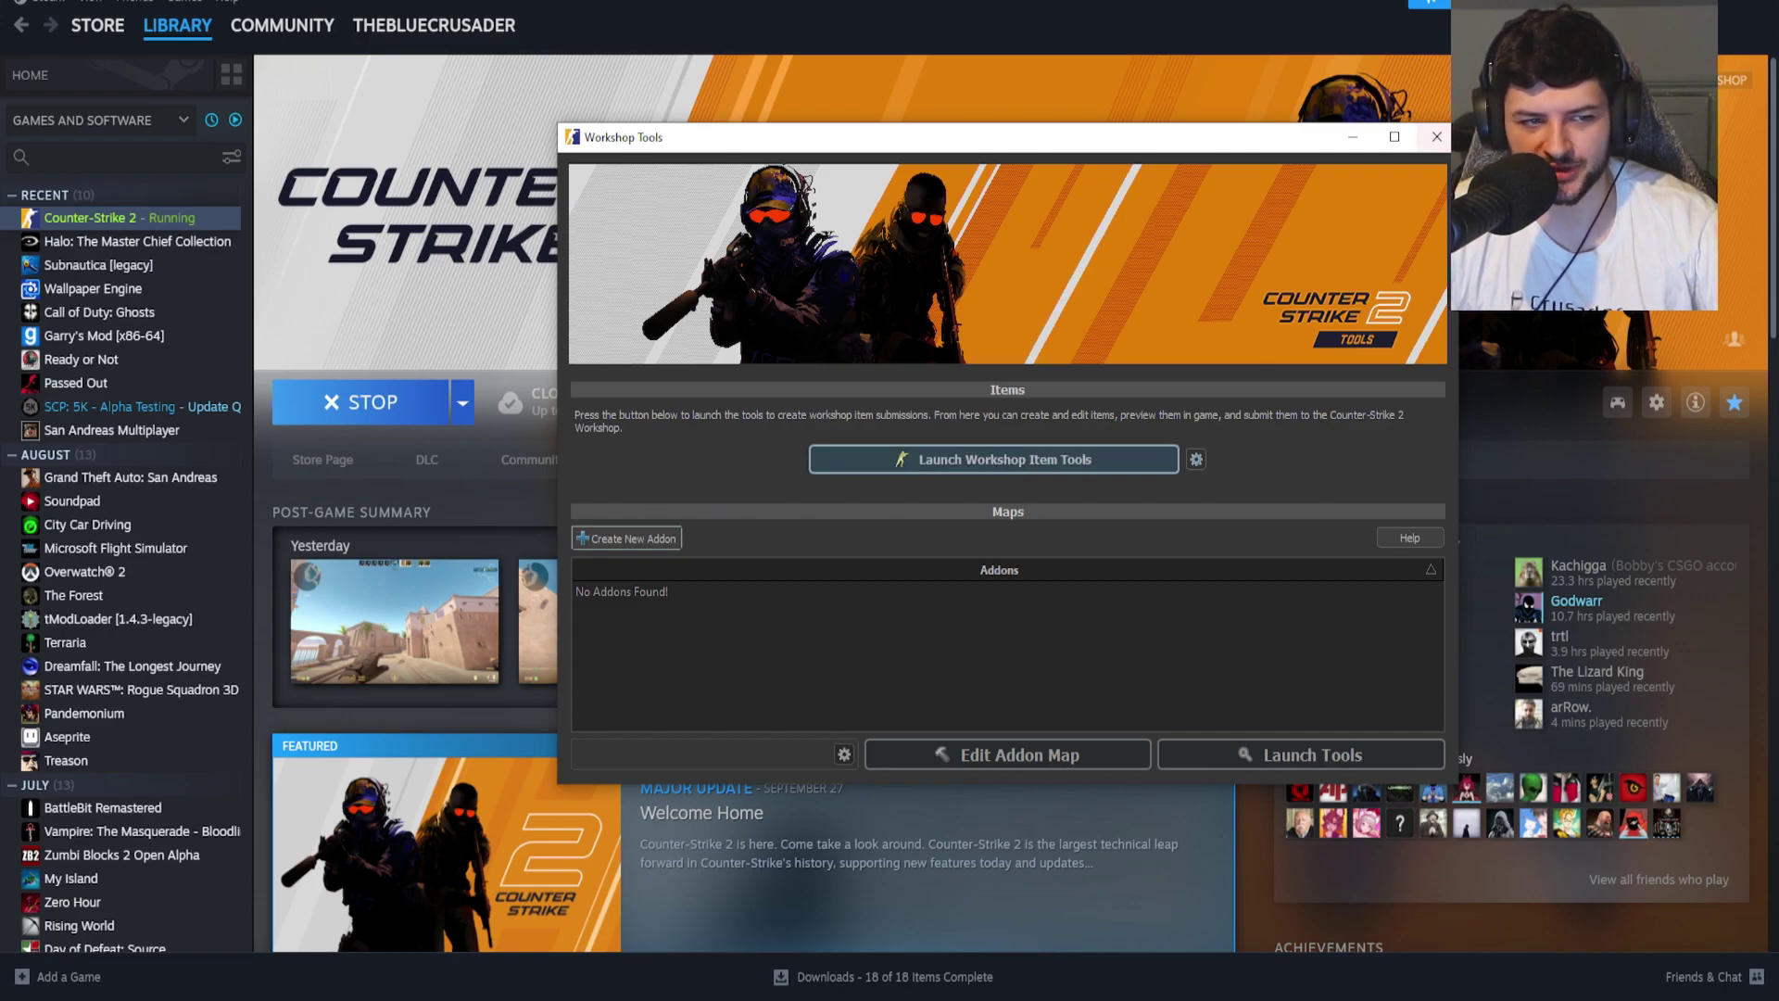
{"action": "left_click", "coordinate": [1437, 138]}
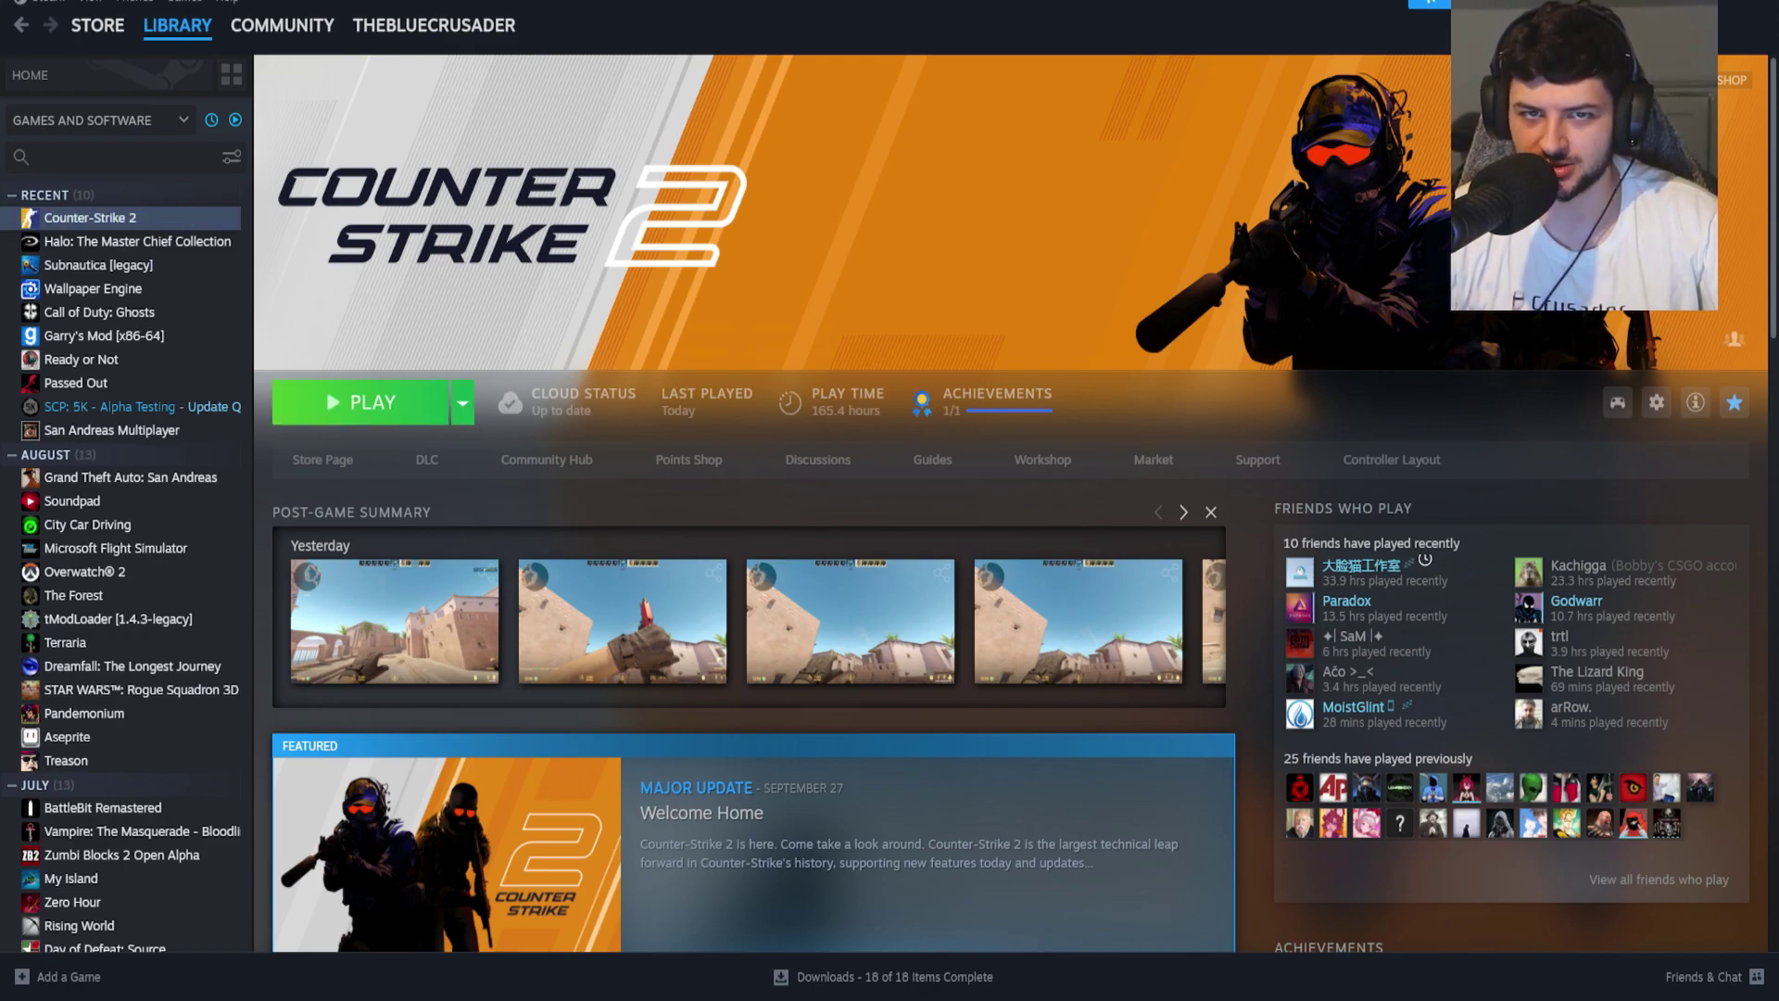
Start Counter-Strike 2 and confirm Enable Developer Console is set to Yes in Game settings.
{"action": "left_click", "coordinate": [371, 403]}
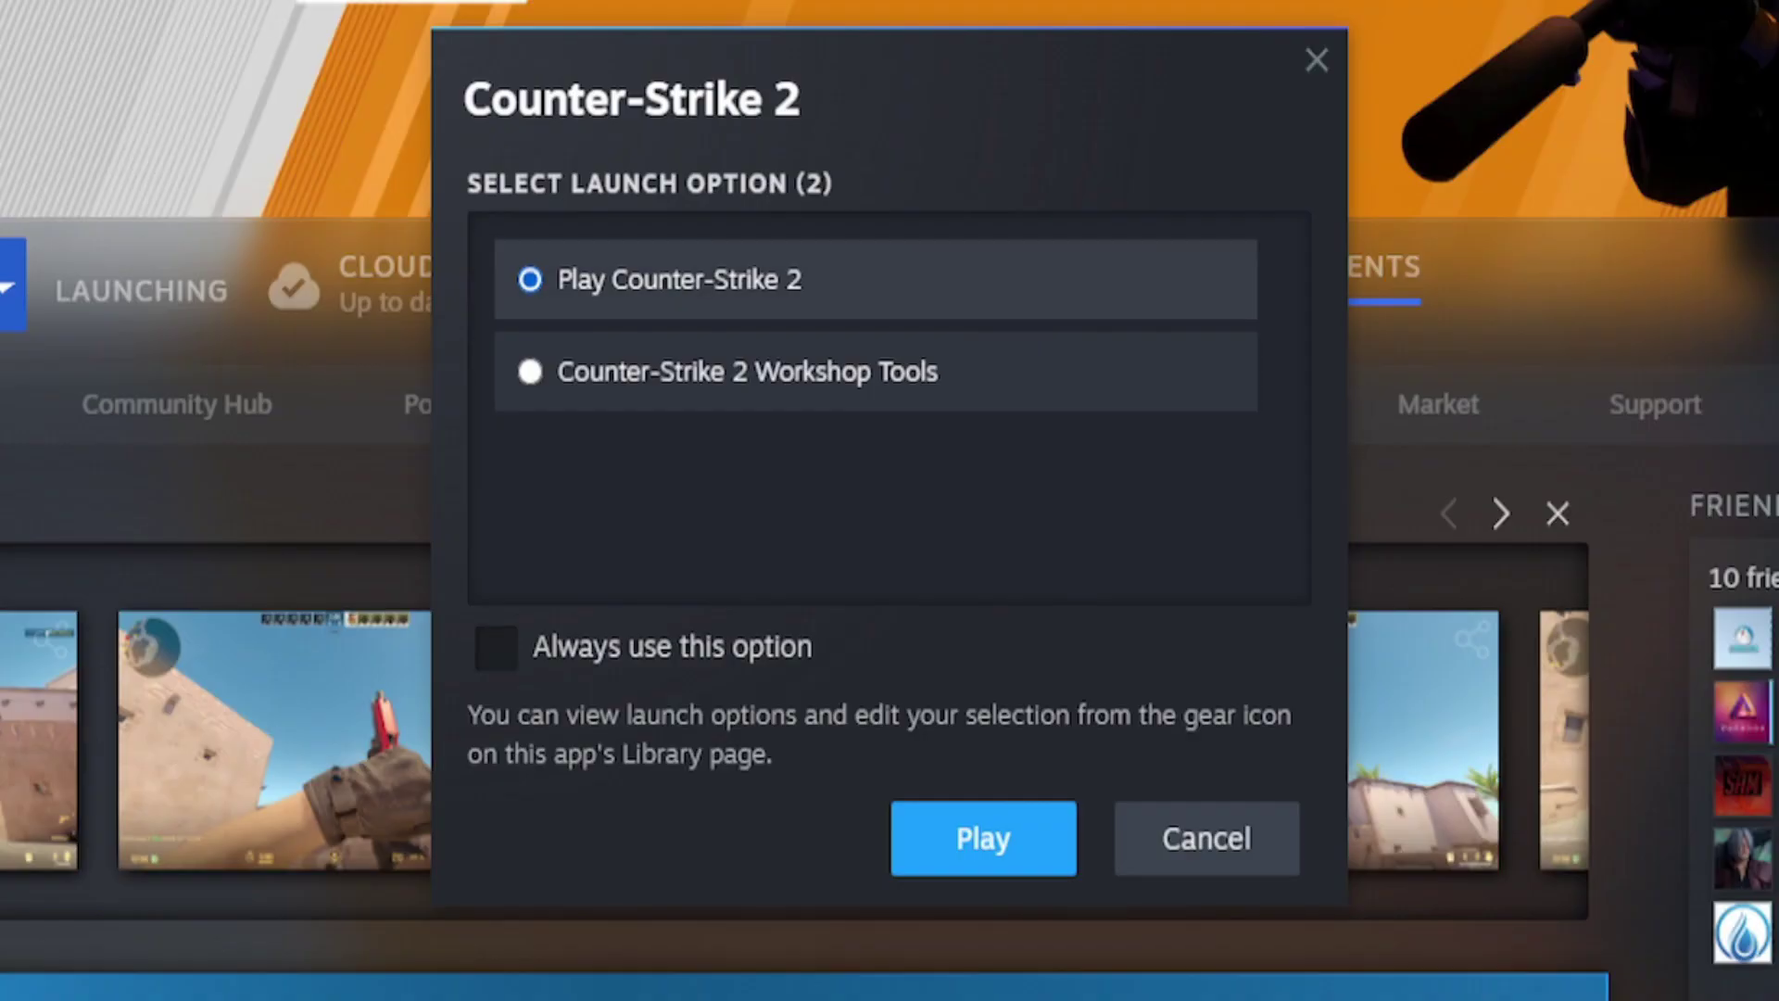
{"action": "left_click", "coordinate": [984, 839]}
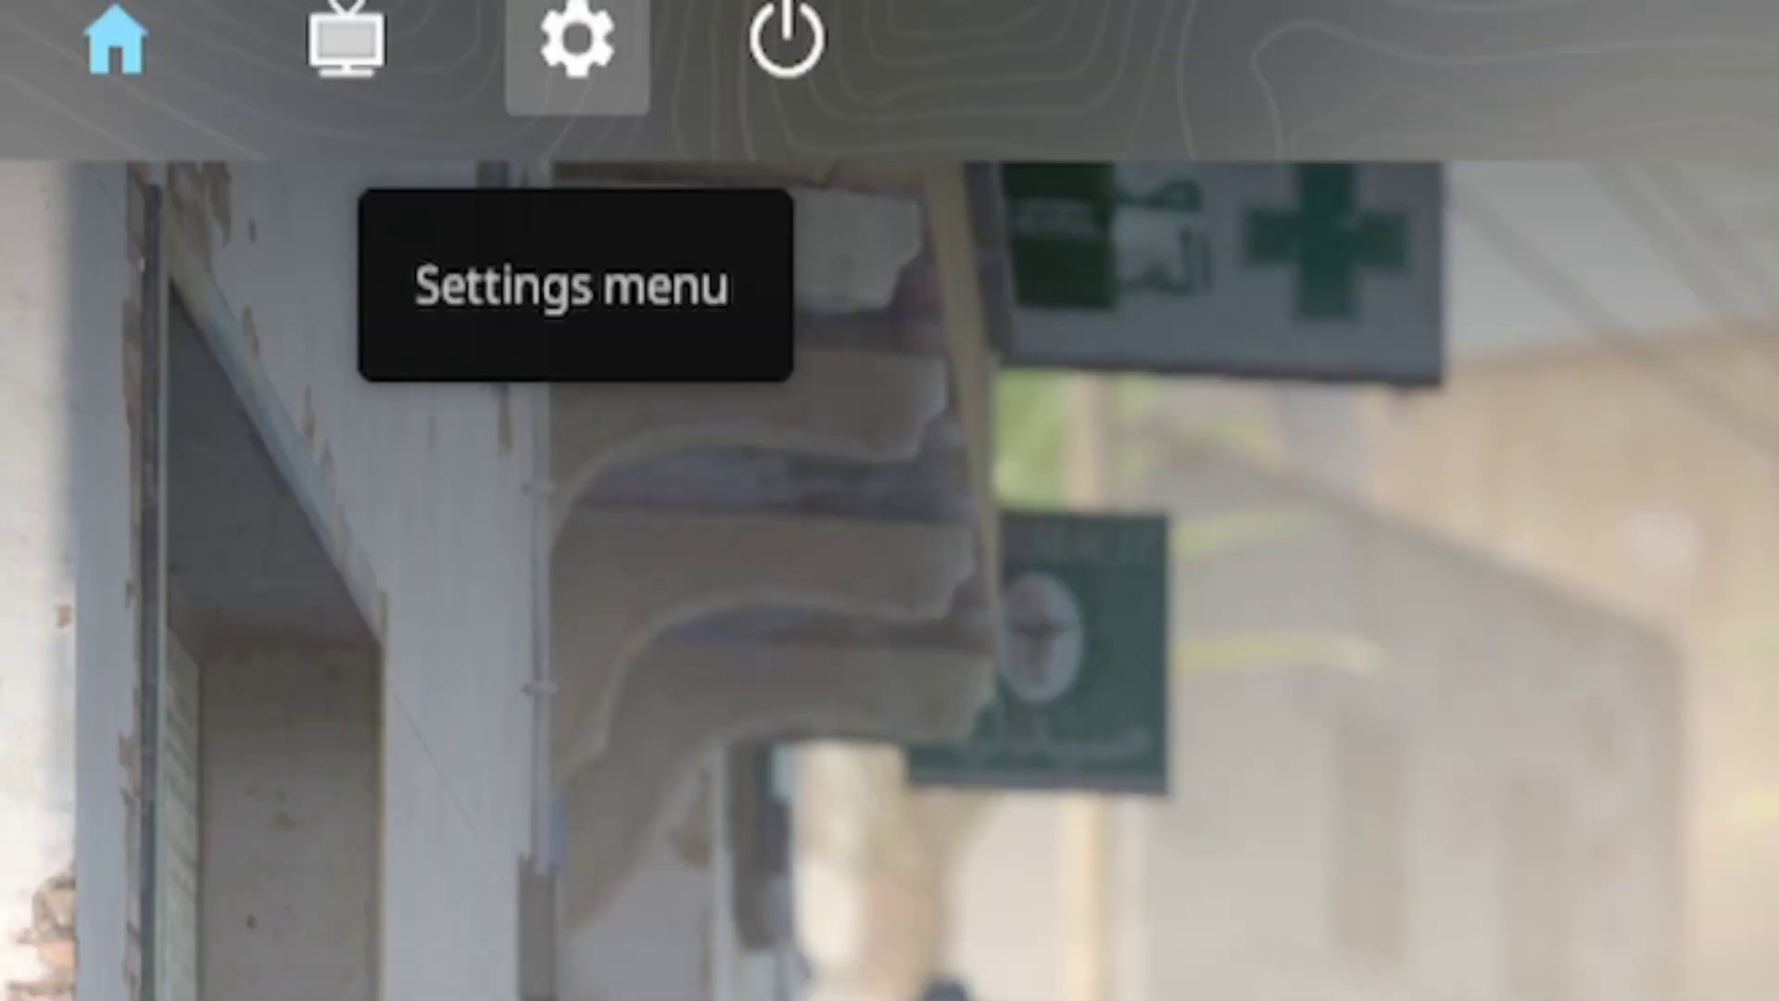
{"action": "left_click", "coordinate": [577, 39]}
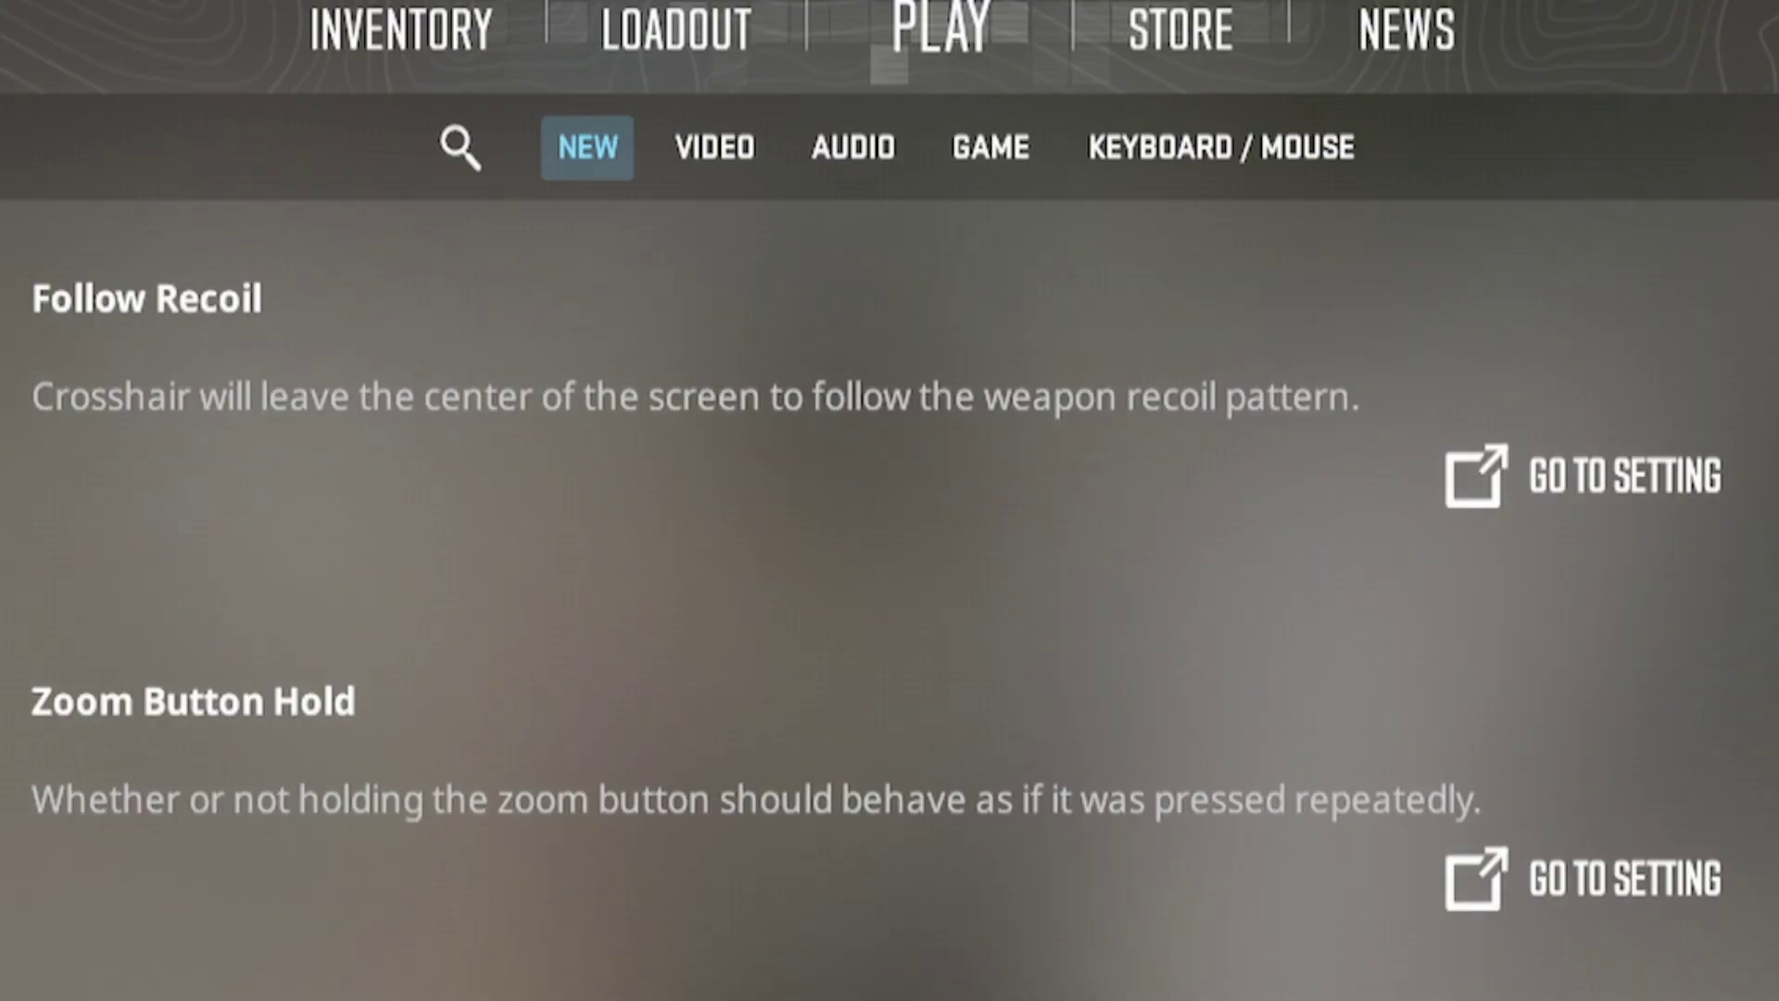
{"action": "left_click", "coordinate": [990, 147]}
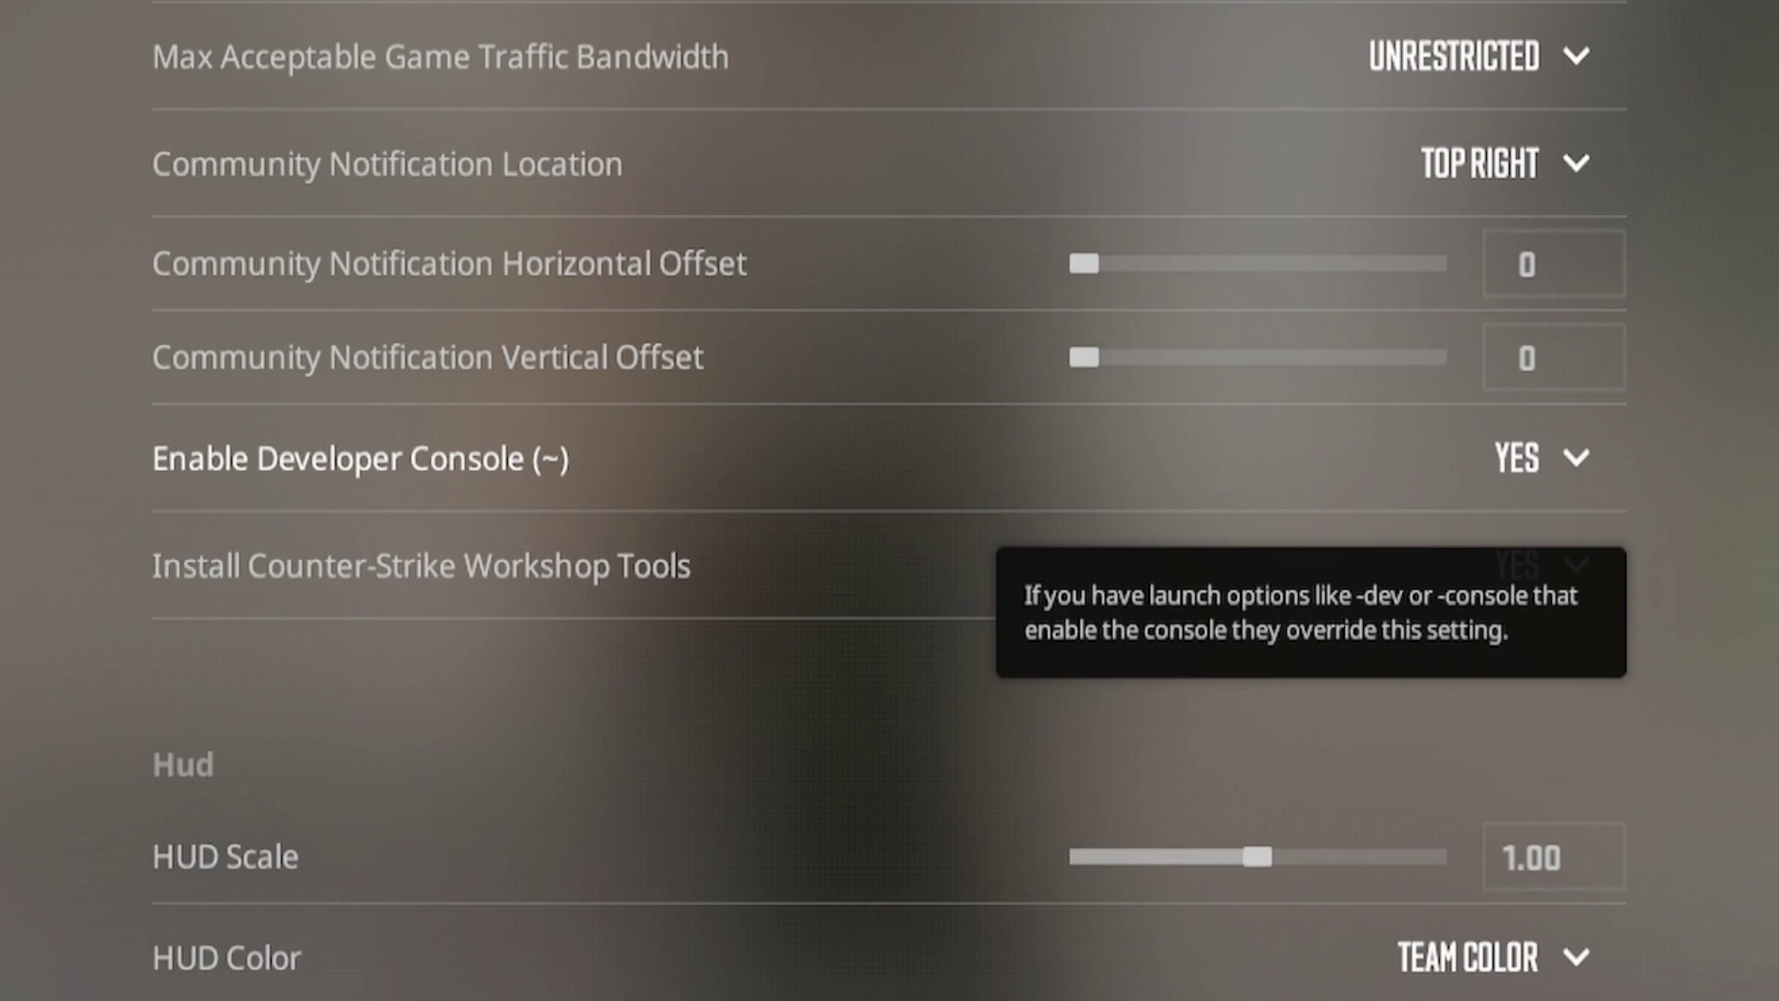
{"action": "left_click", "coordinate": [1545, 458]}
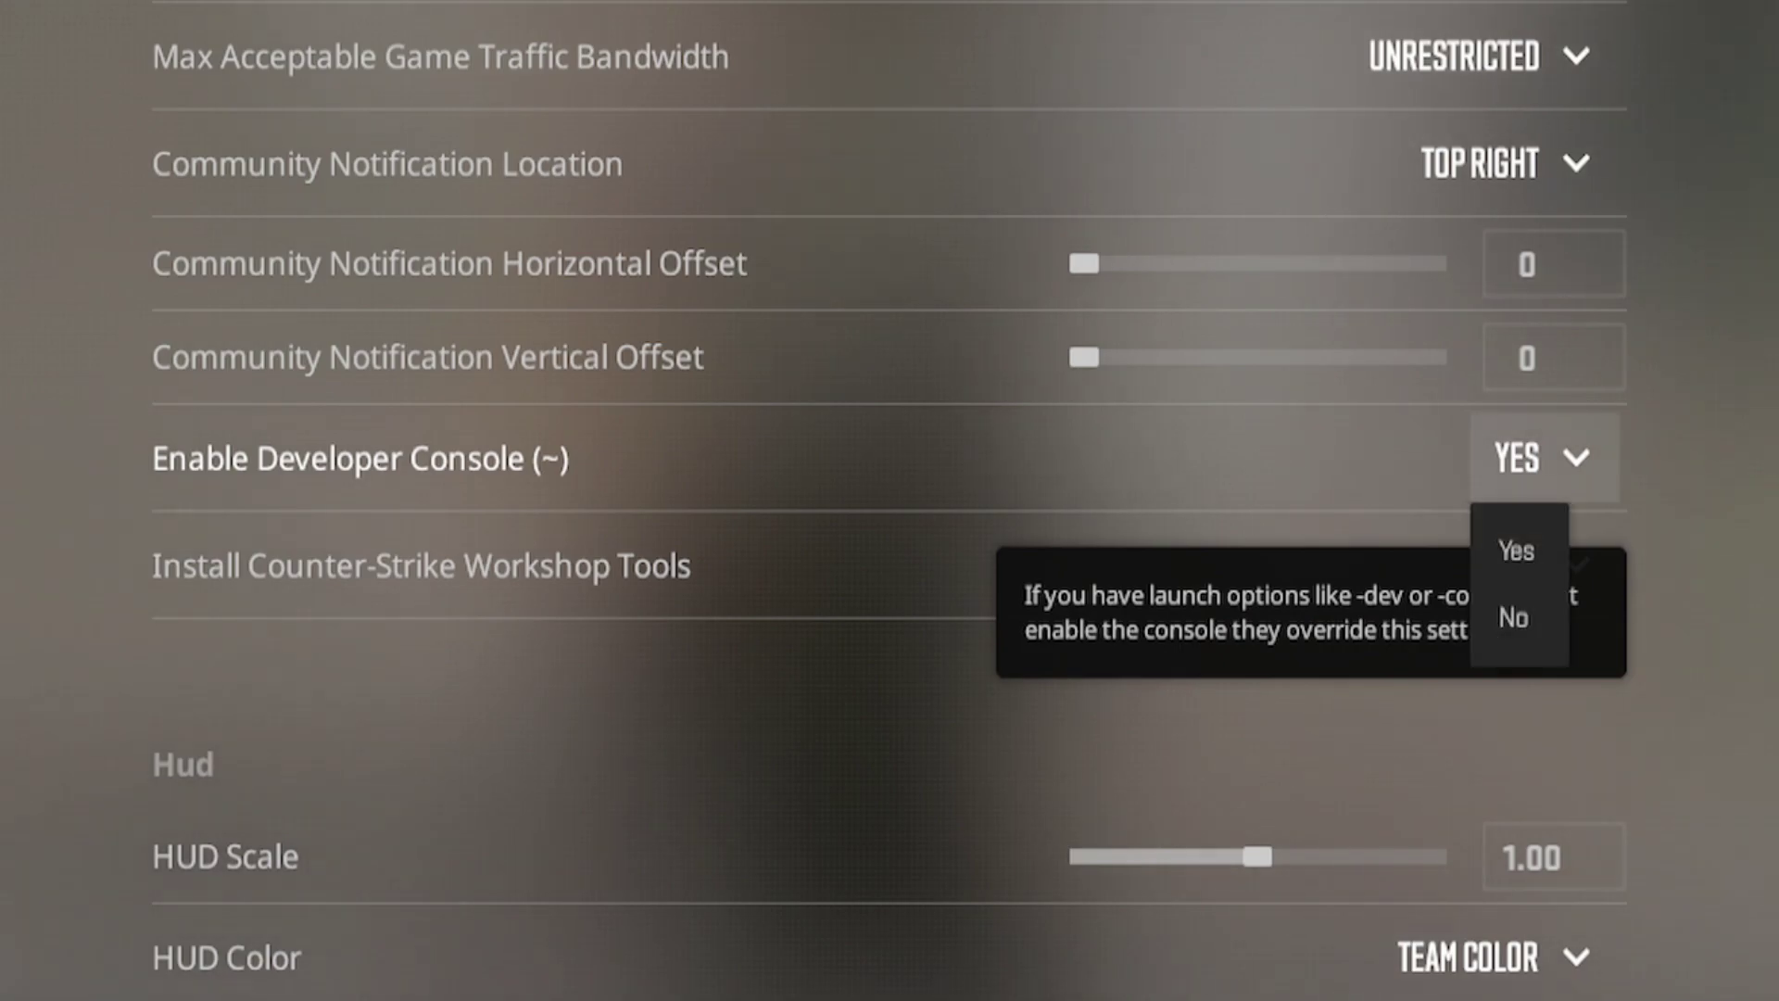
{"action": "left_click", "coordinate": [1518, 552]}
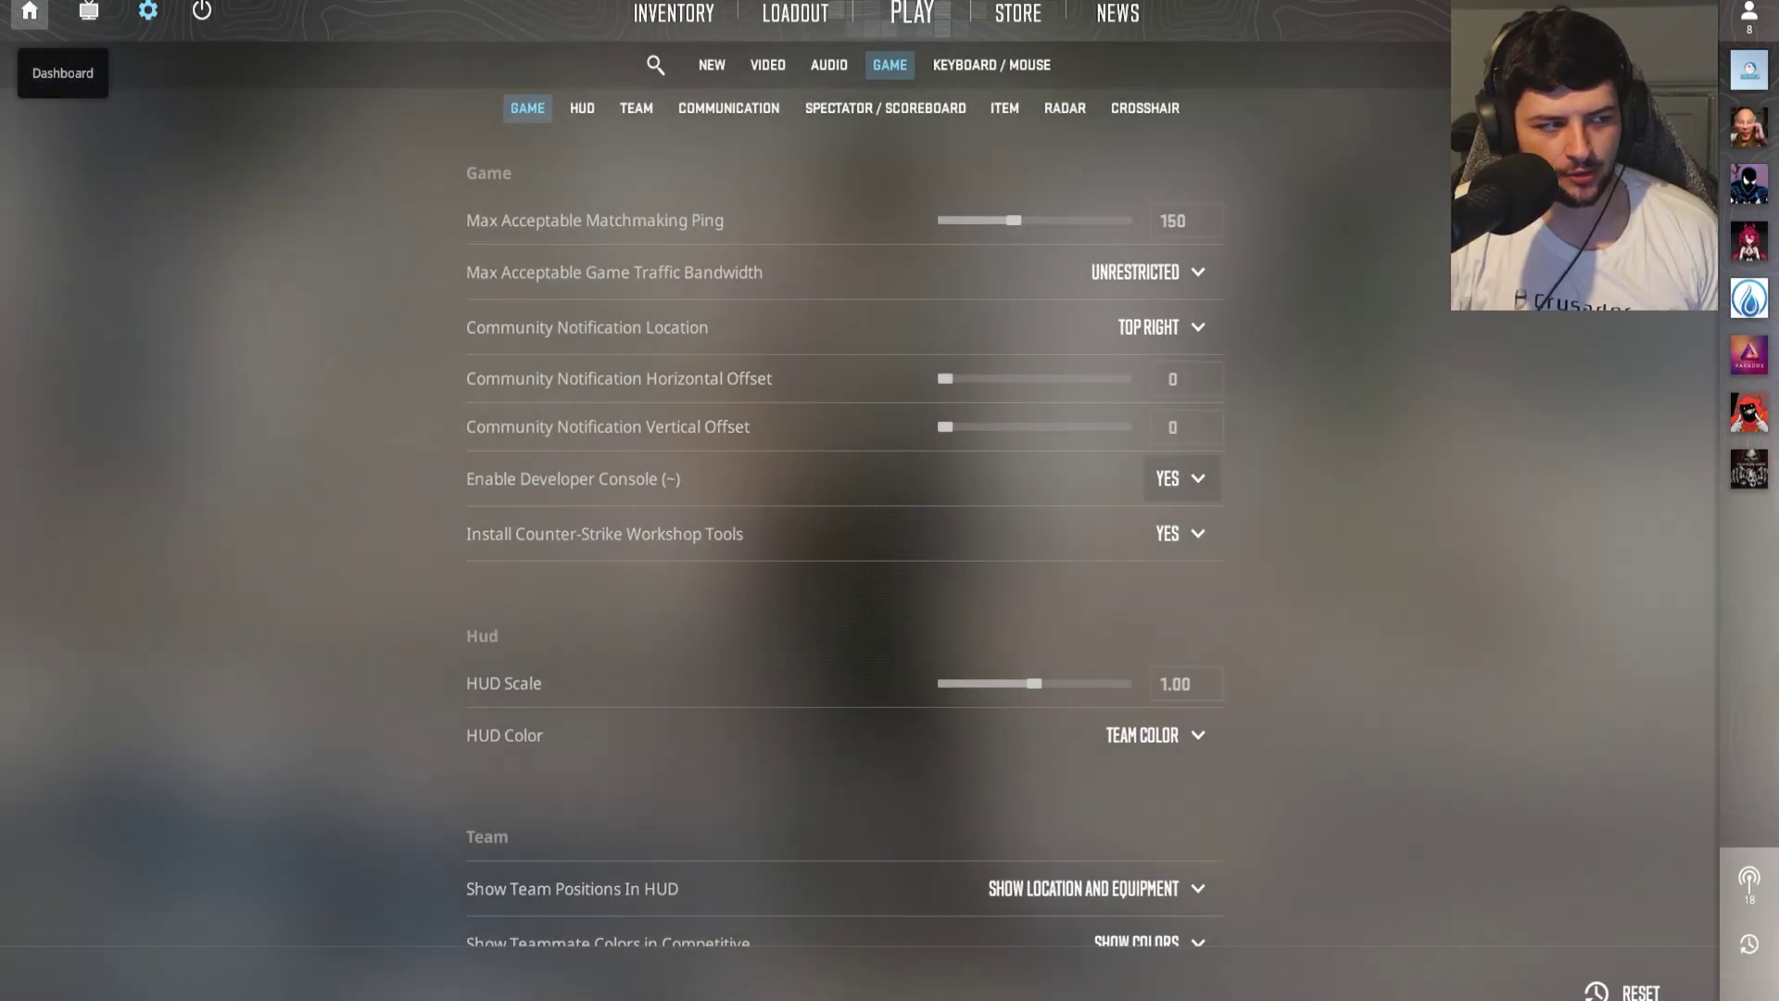
{"action": "left_click", "coordinate": [30, 11]}
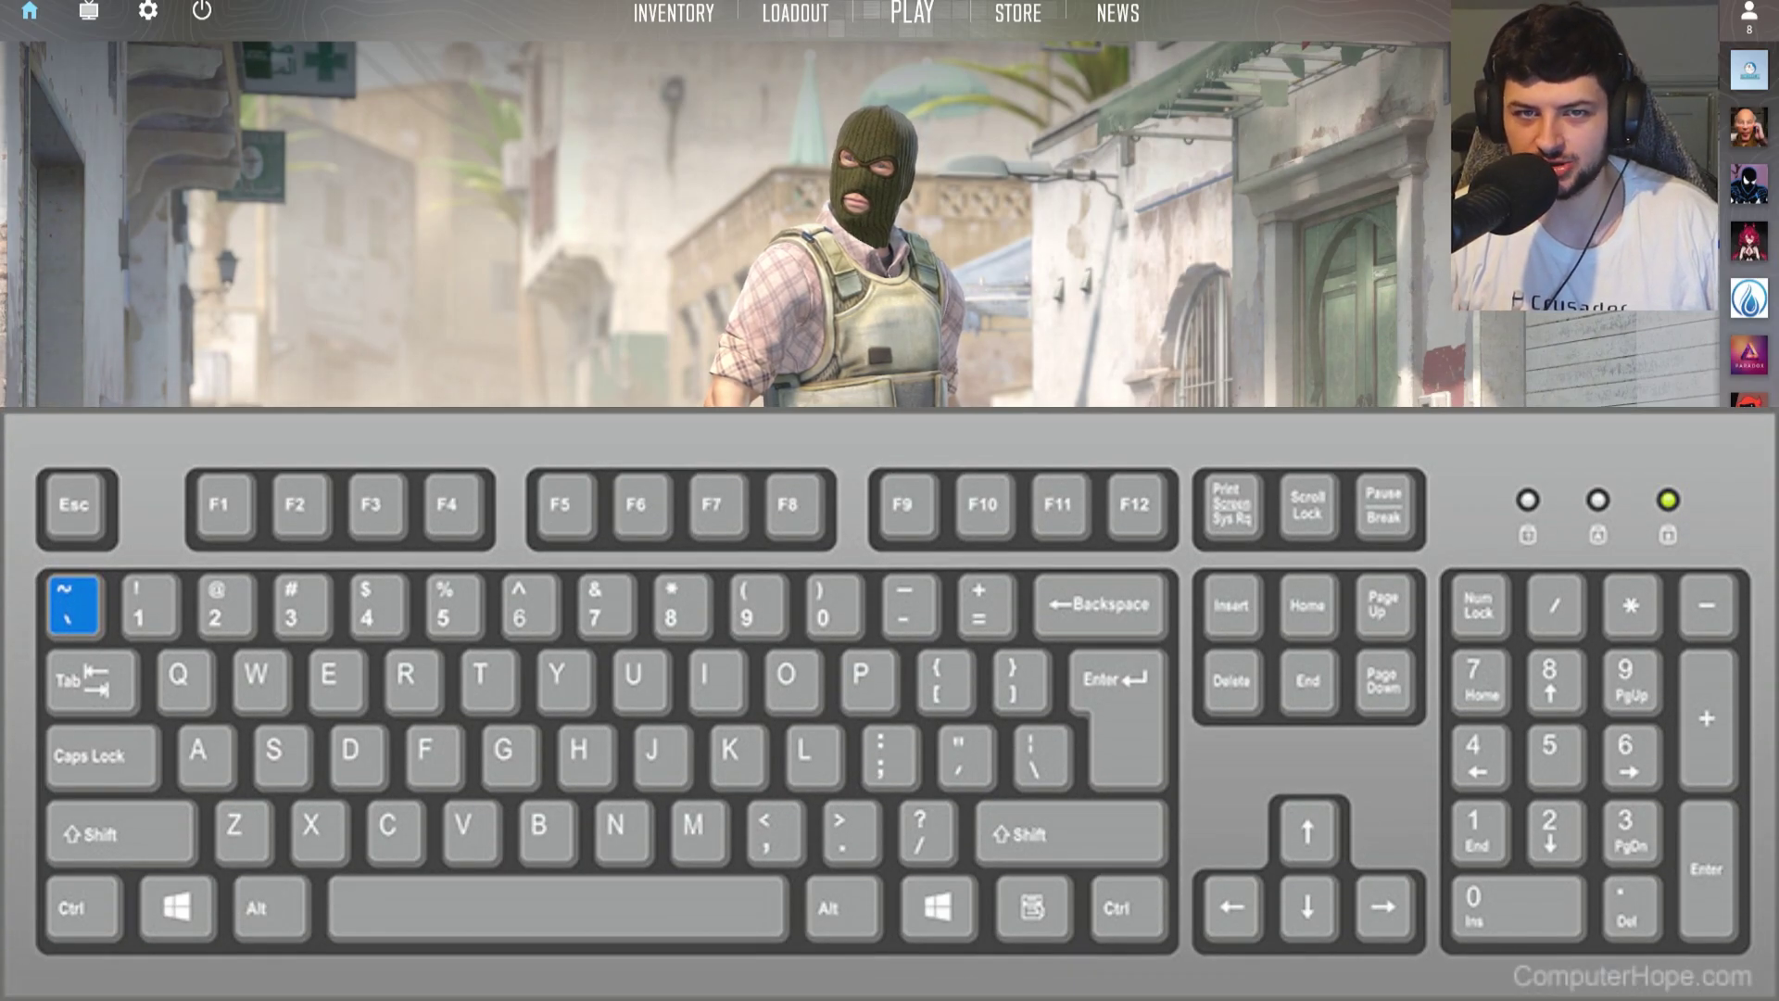
Bring up the developer console, move it to the screen centre, and start typing 'map'.
{"action": "key", "text": "grave"}
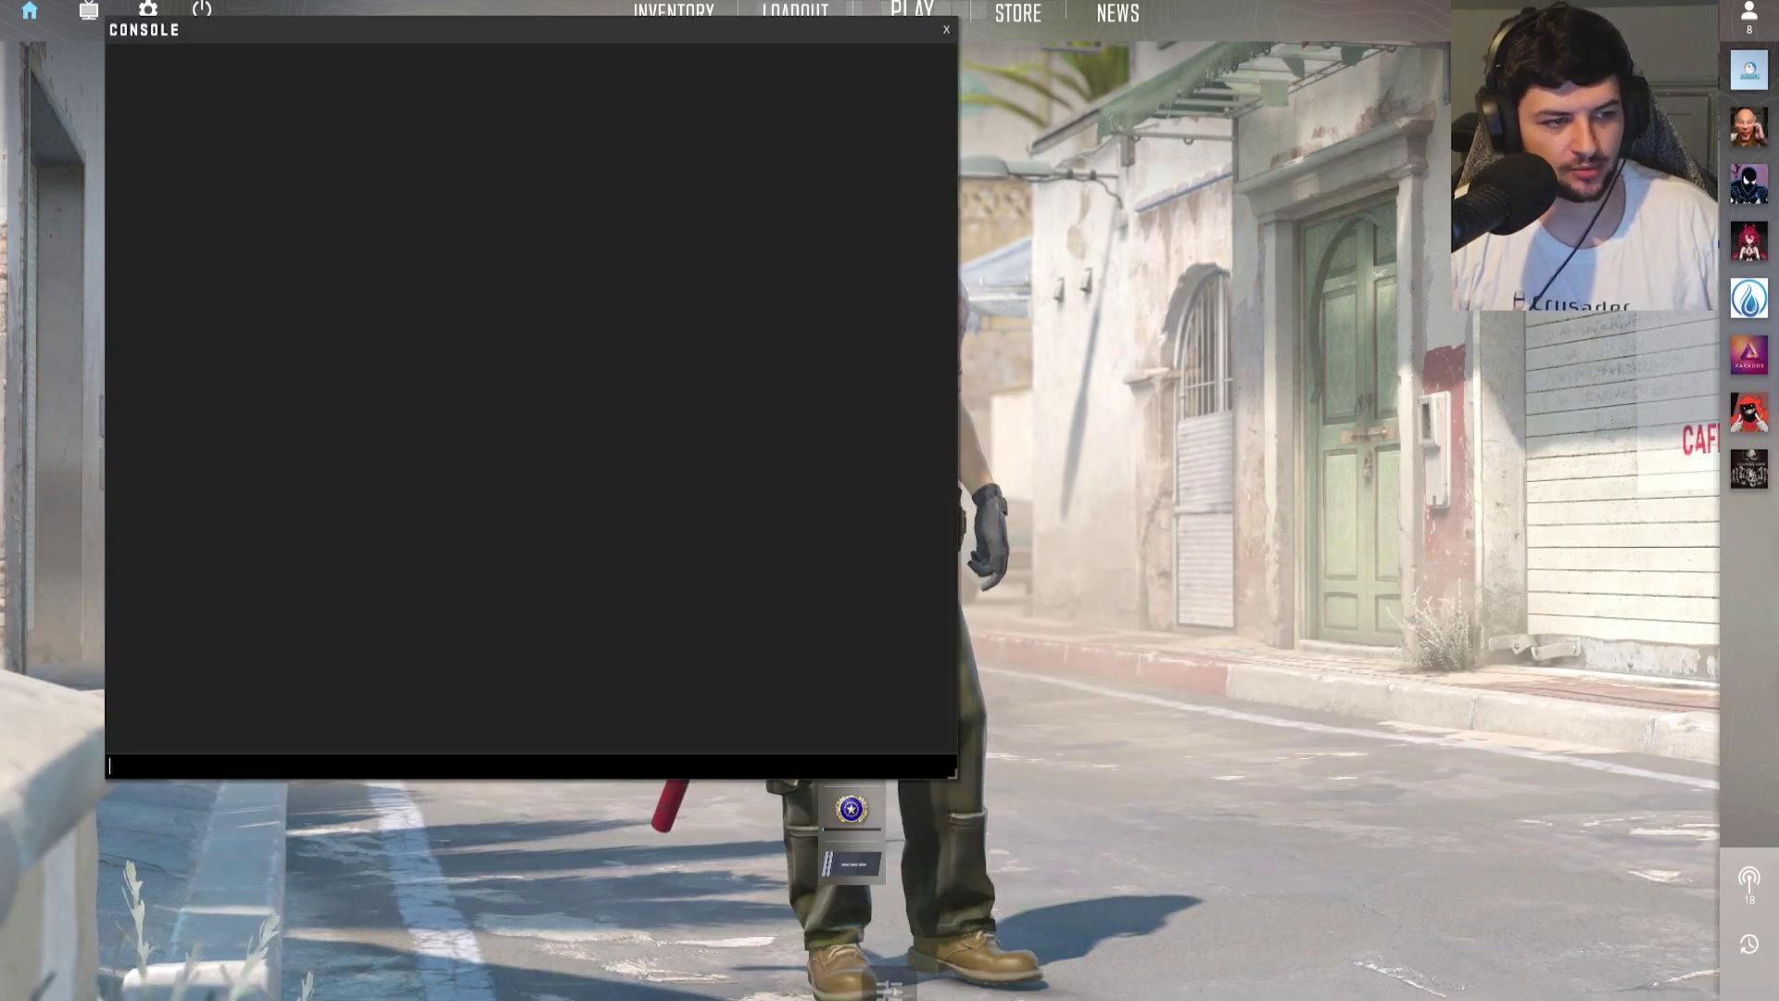
{"action": "left_click_drag", "start_coordinate": [531, 30], "coordinate": [908, 98]}
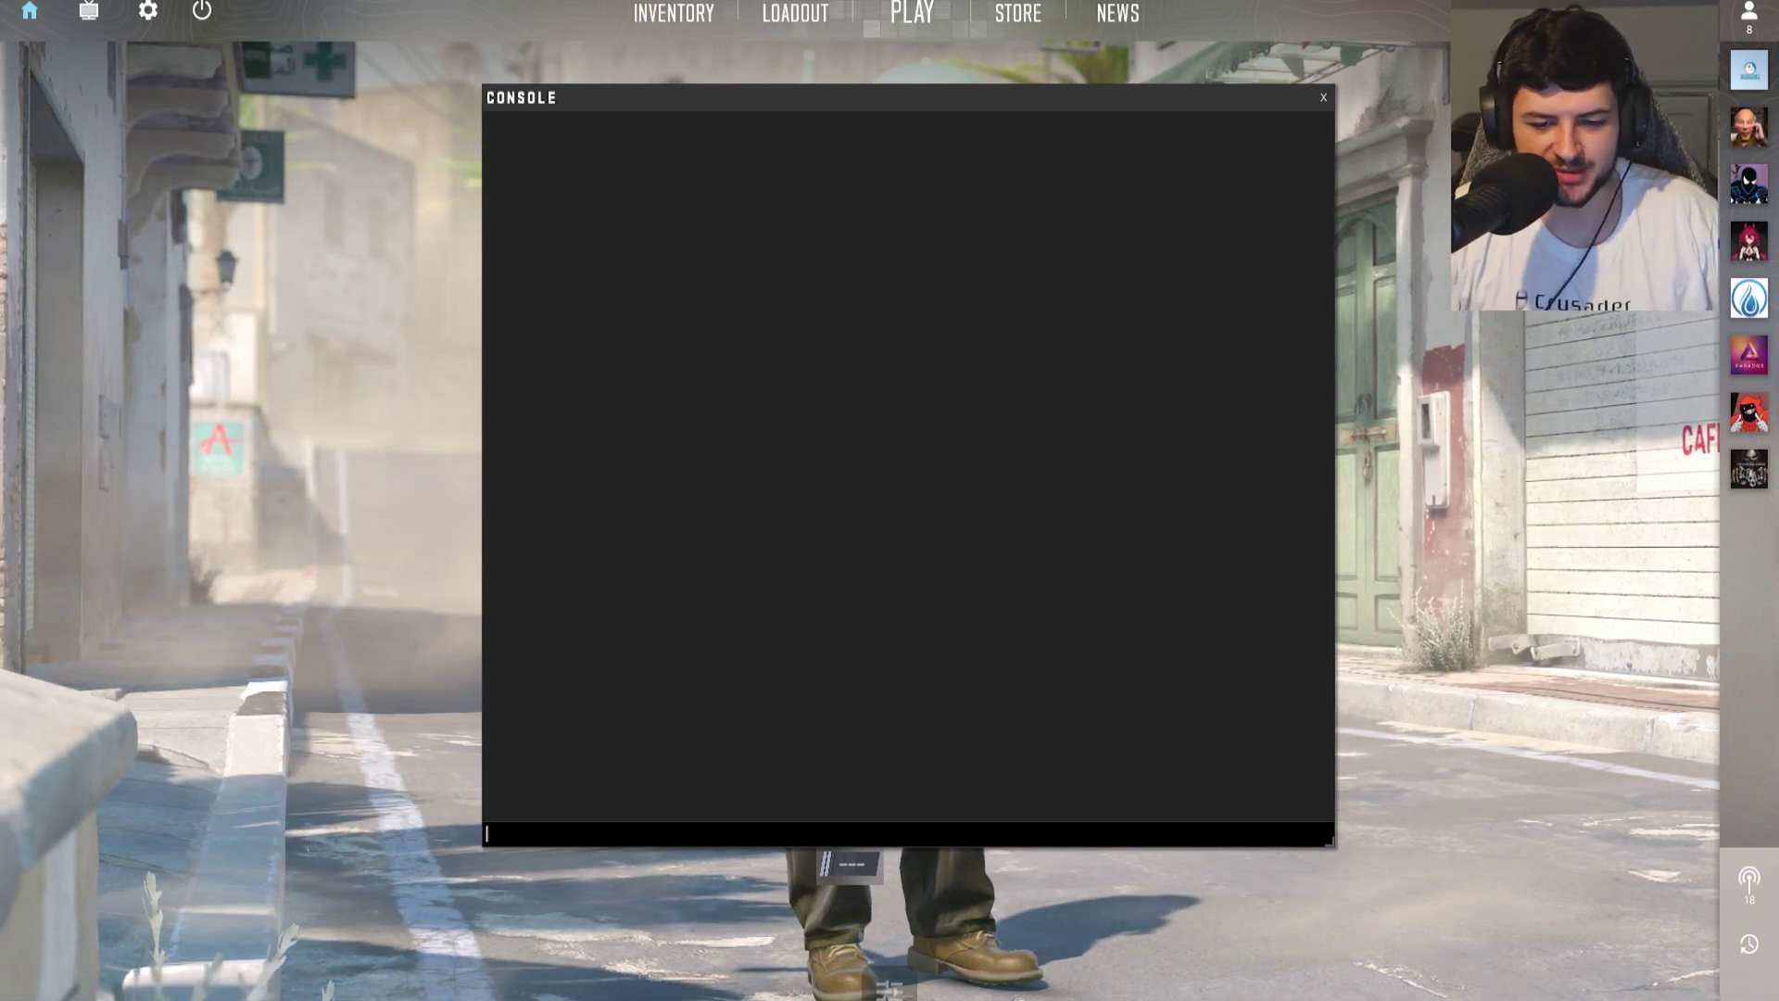
{"action": "mouse_move", "coordinate": [1750, 556]}
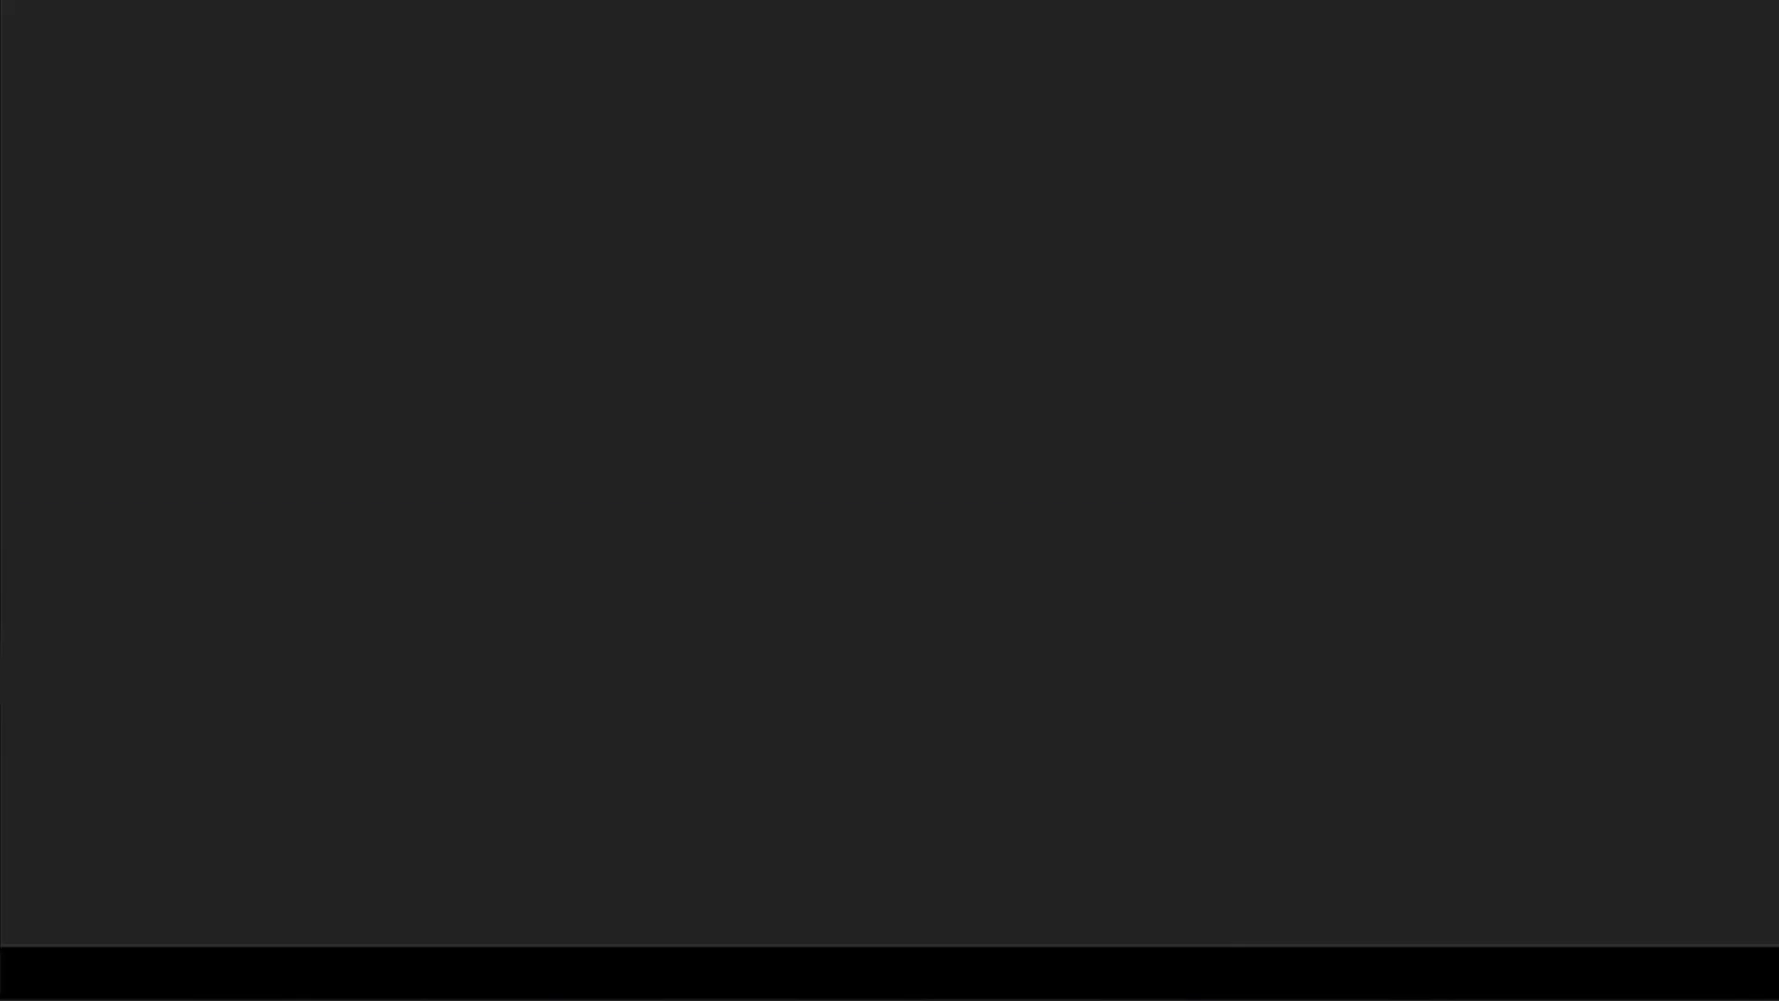
{"action": "type", "text": "map"}
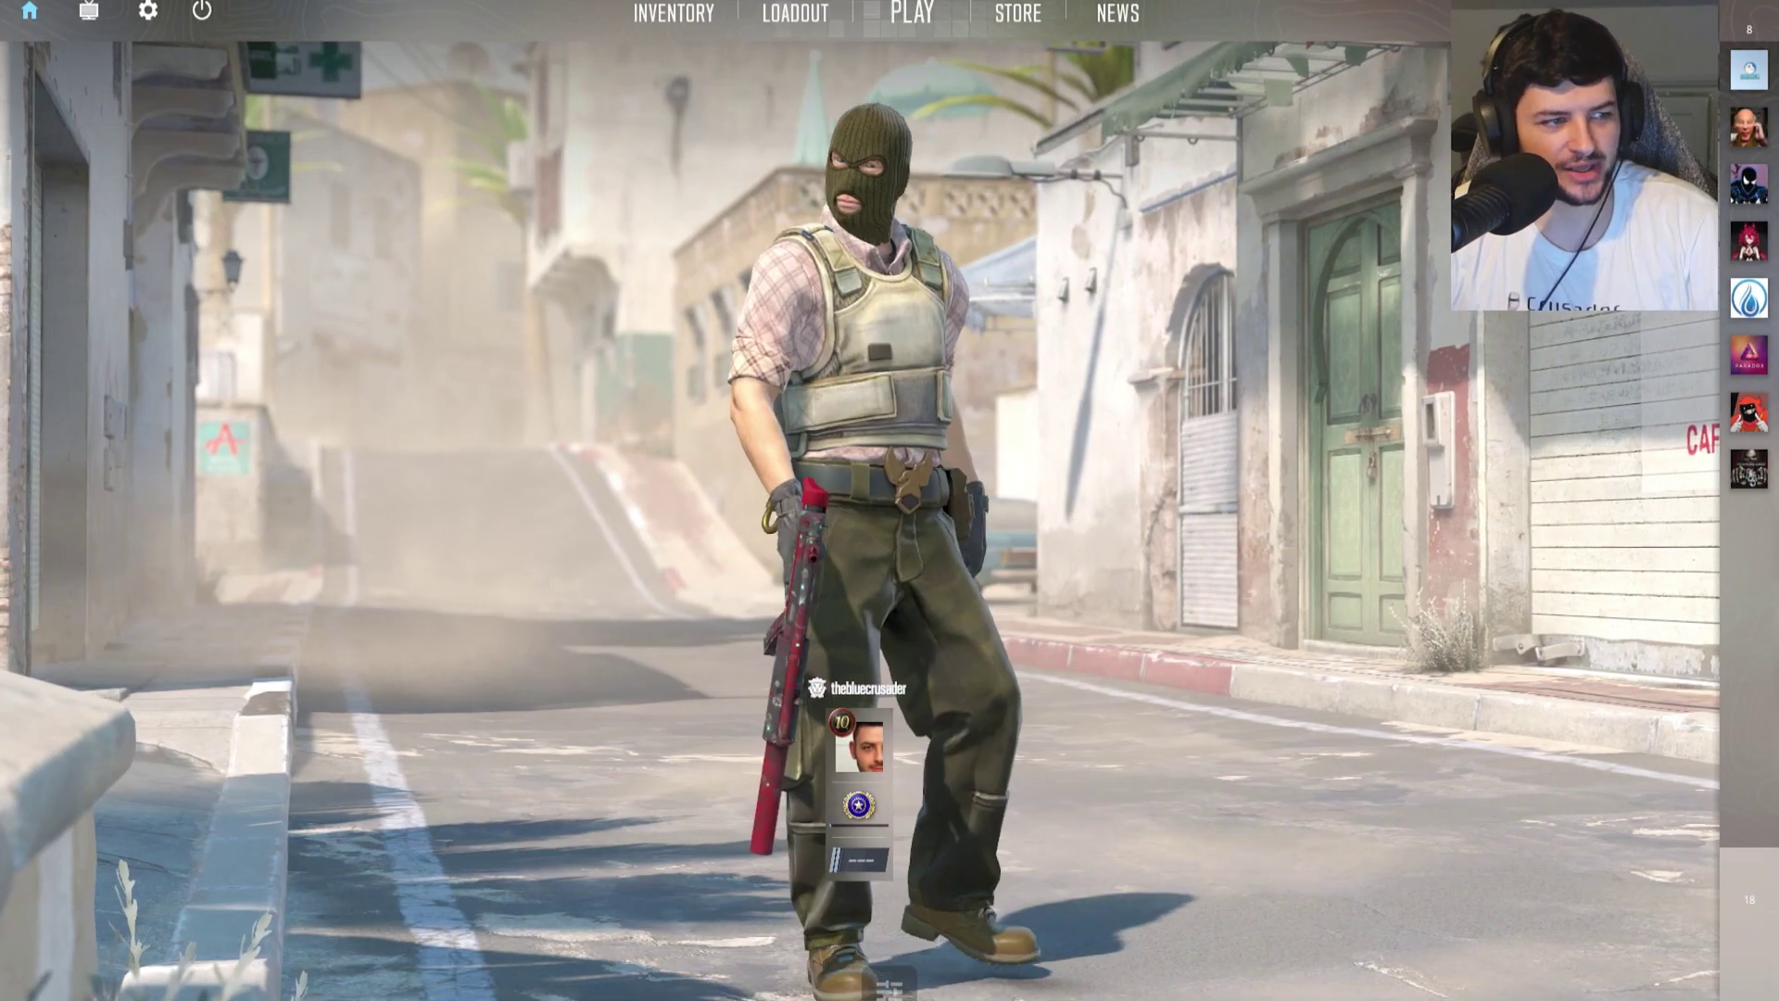
Run 'map awp_lego_2' in the console to load the custom map, then close the console.
{"action": "left_click", "coordinate": [674, 13]}
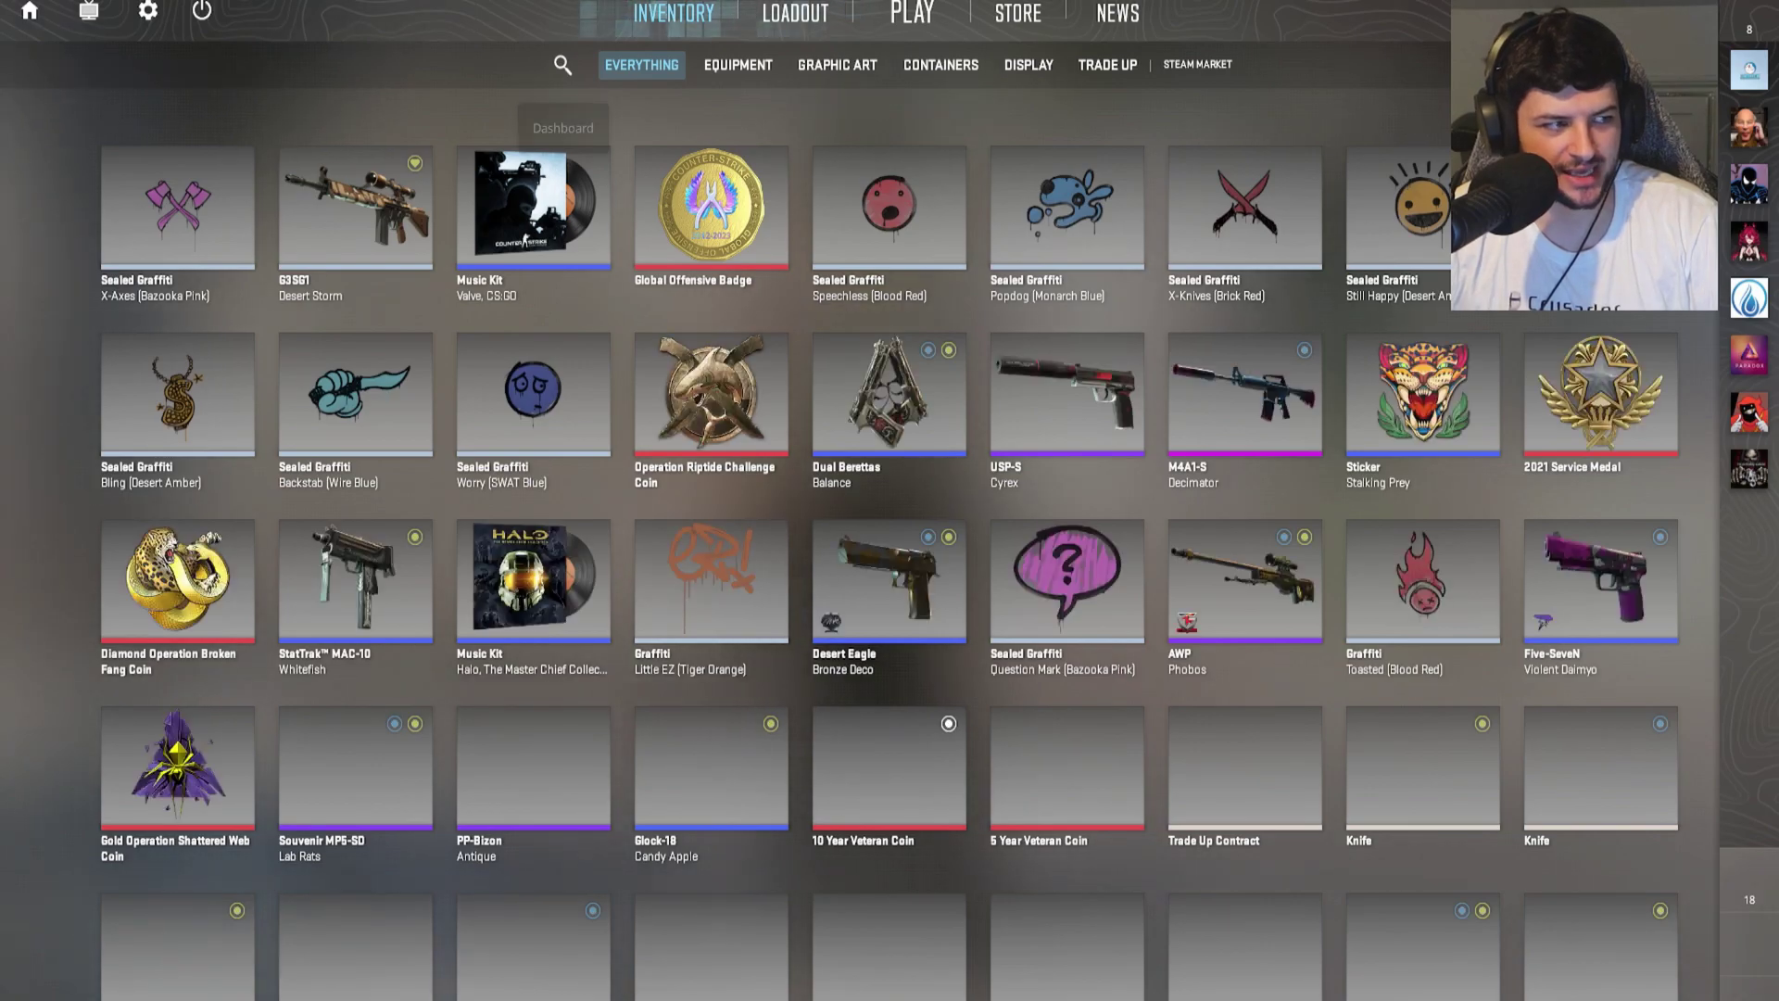
{"action": "left_click", "coordinate": [30, 12]}
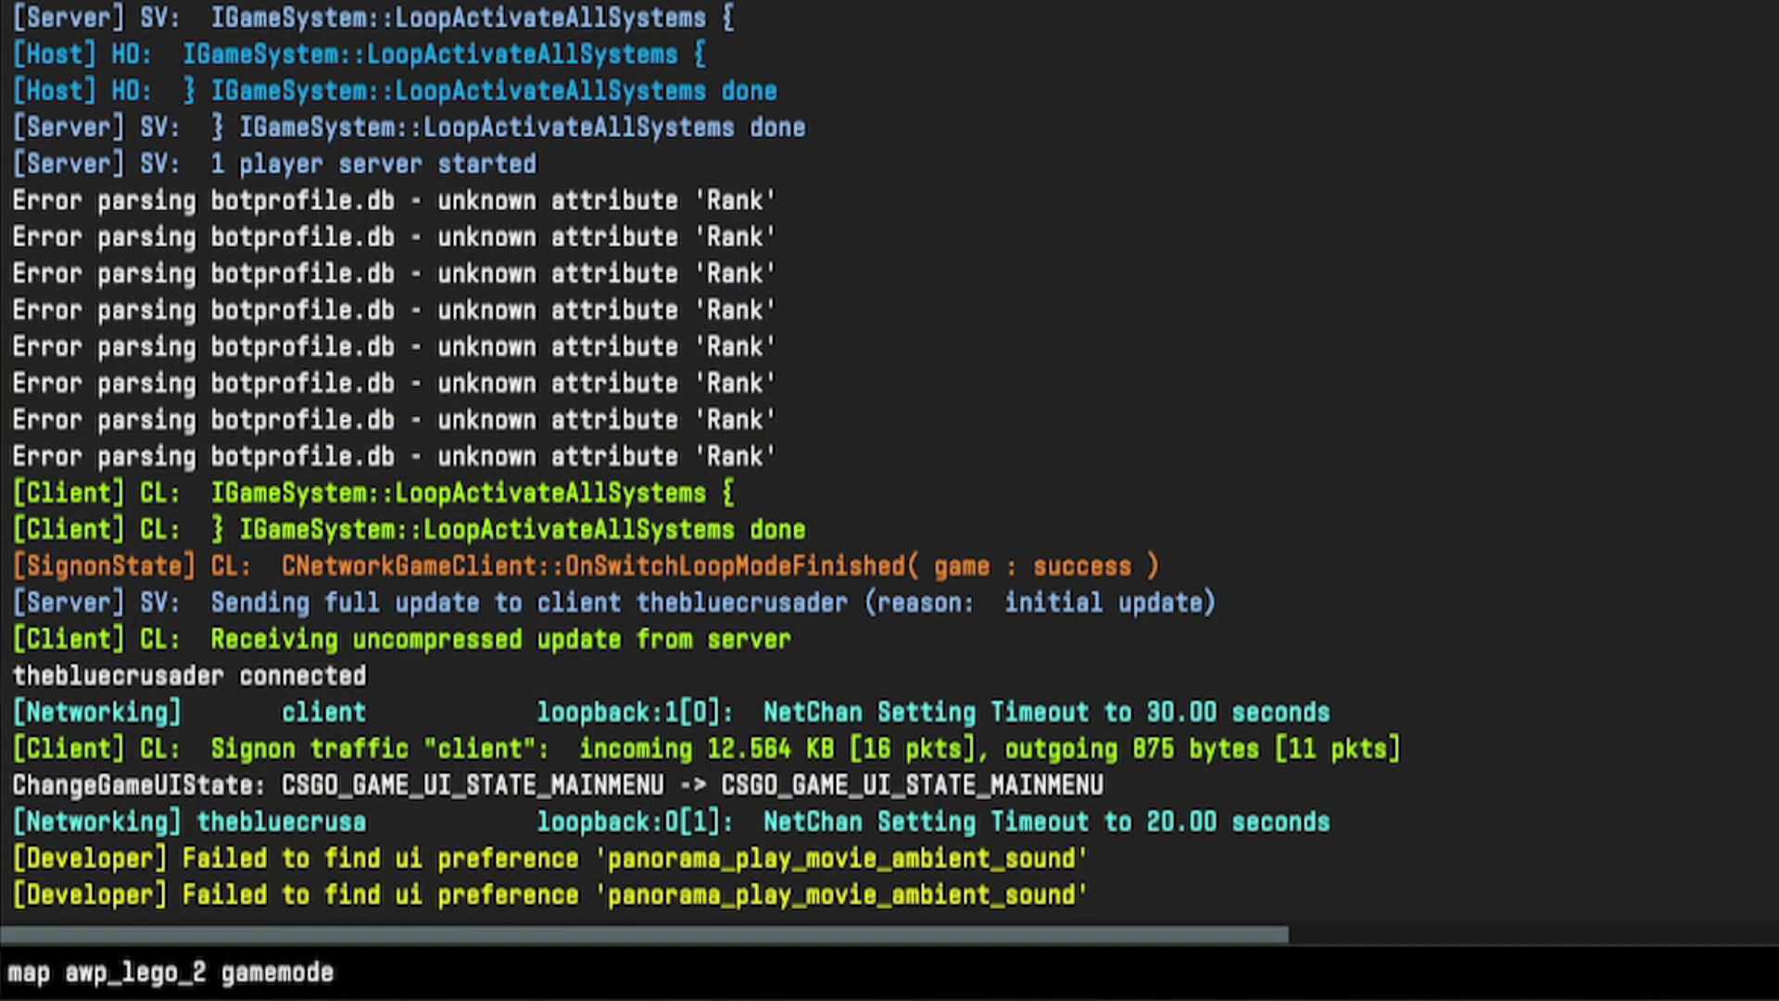
{"action": "type", "text": "l"}
{"action": "key", "text": "Return"}
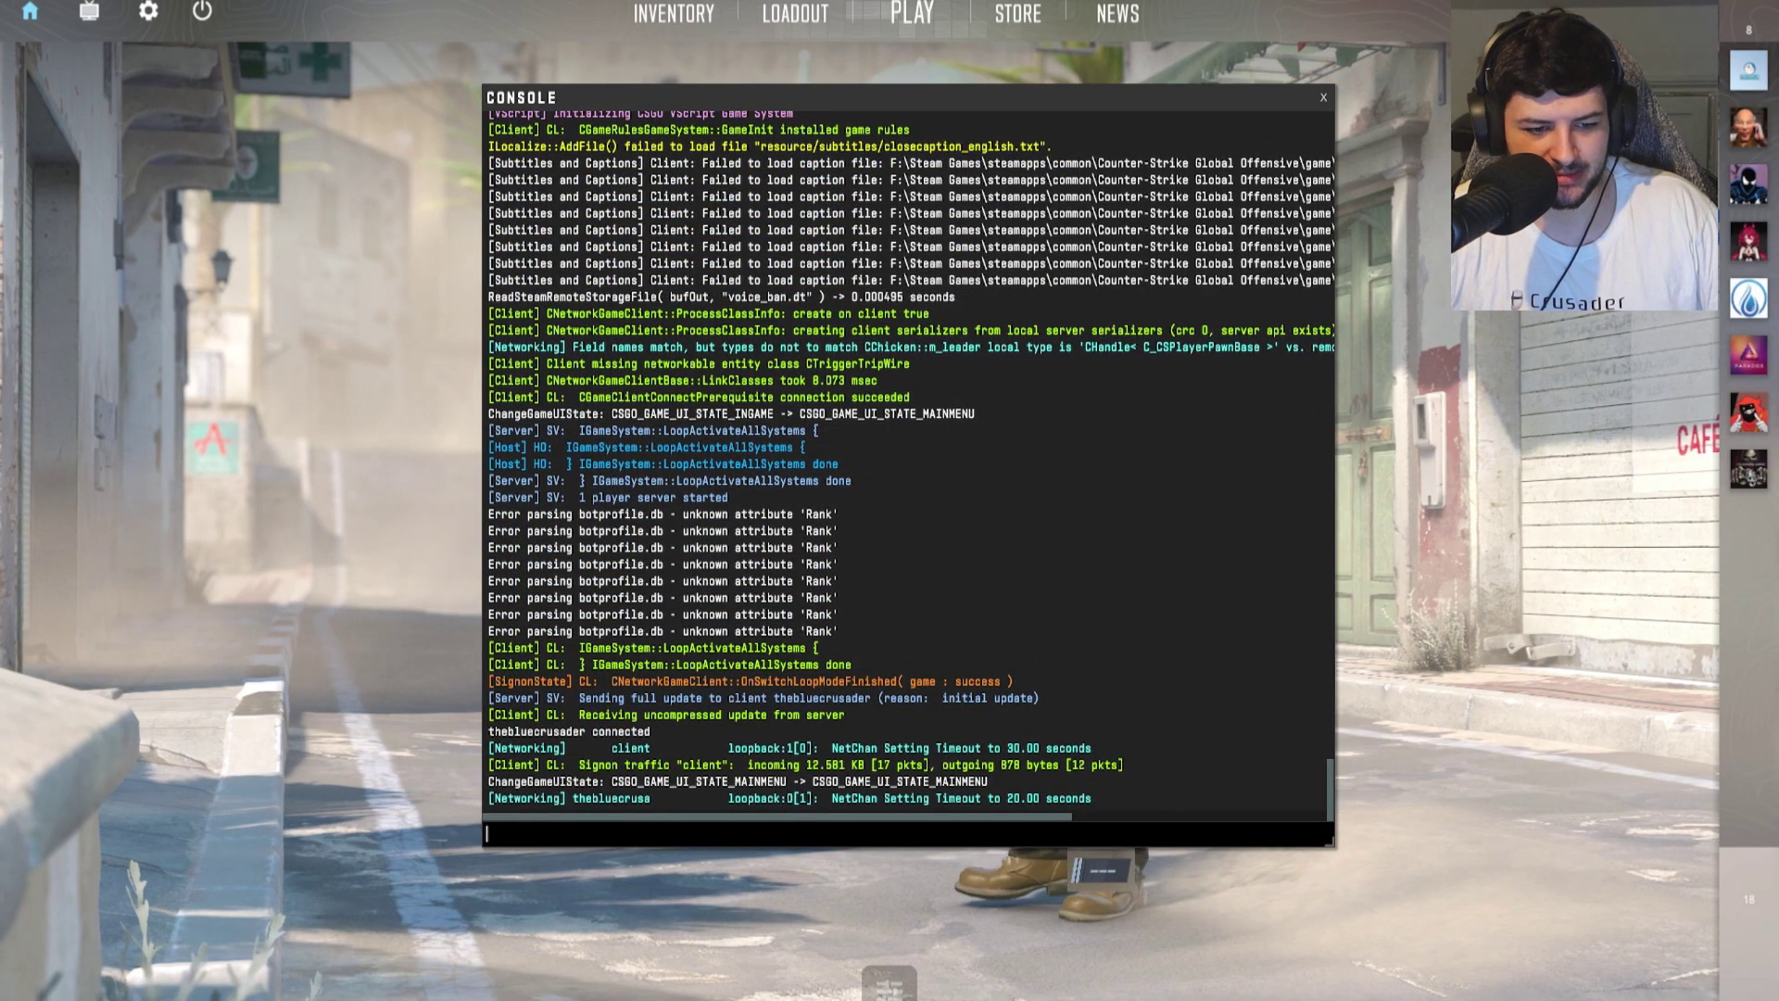
{"action": "key", "text": "grave"}
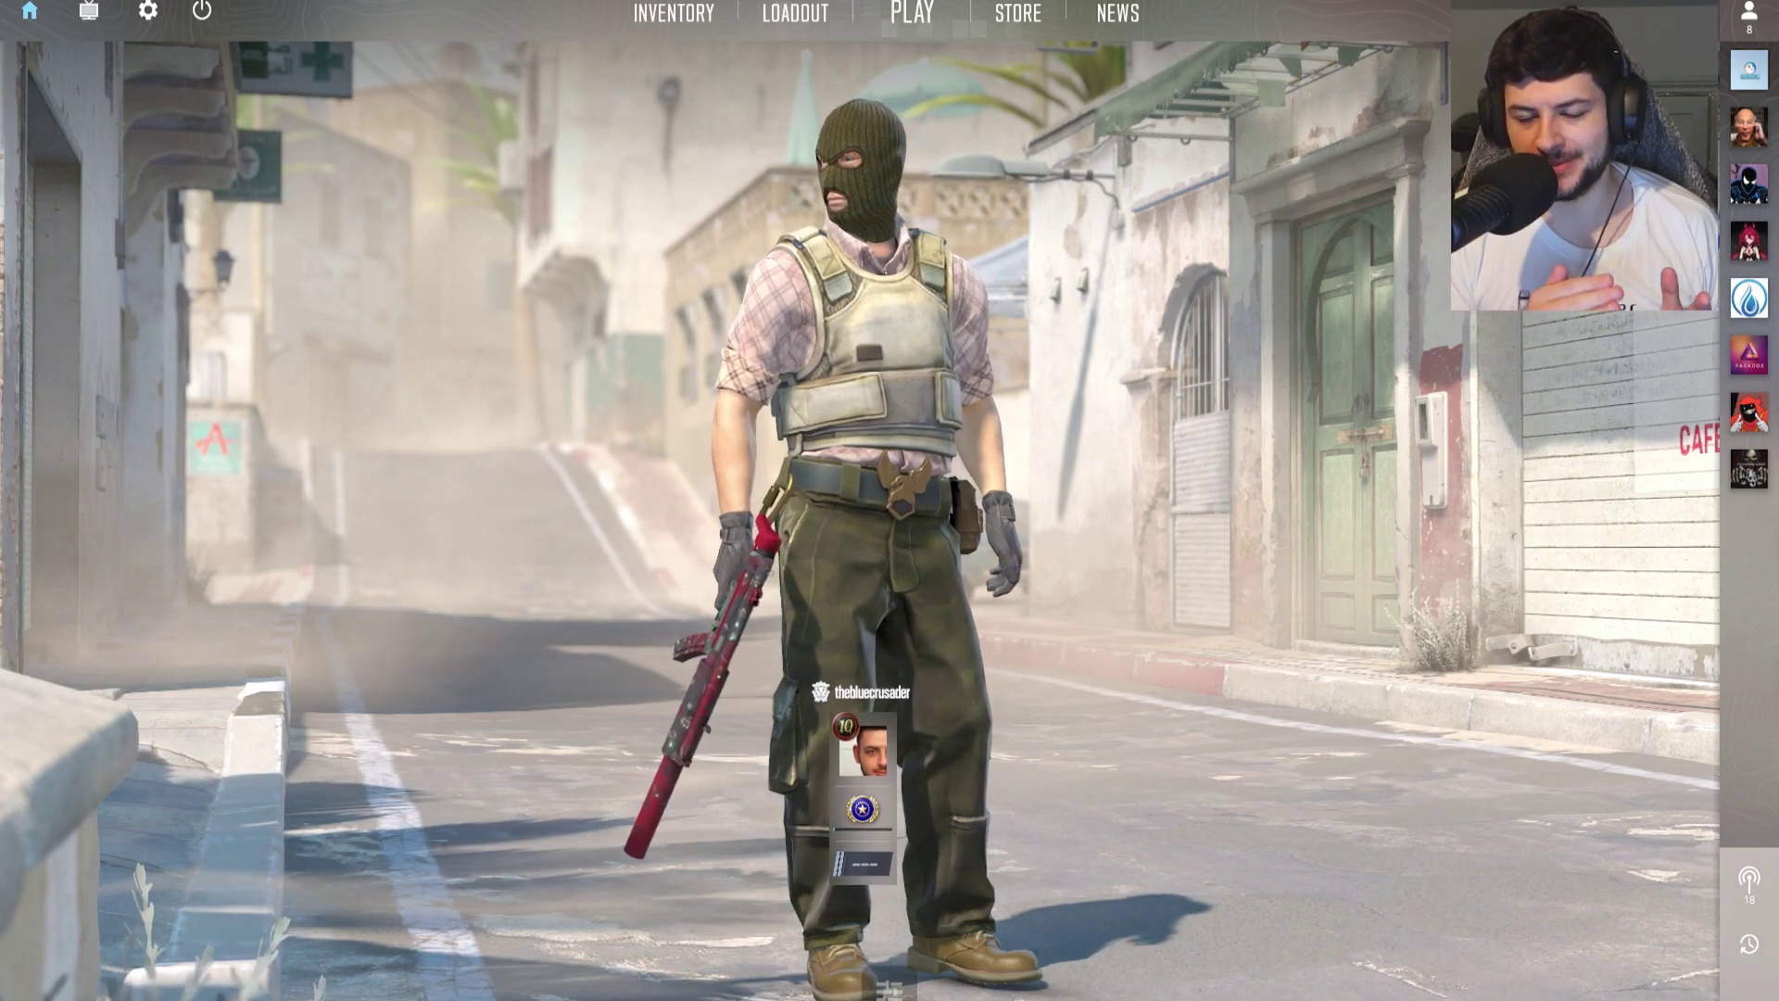